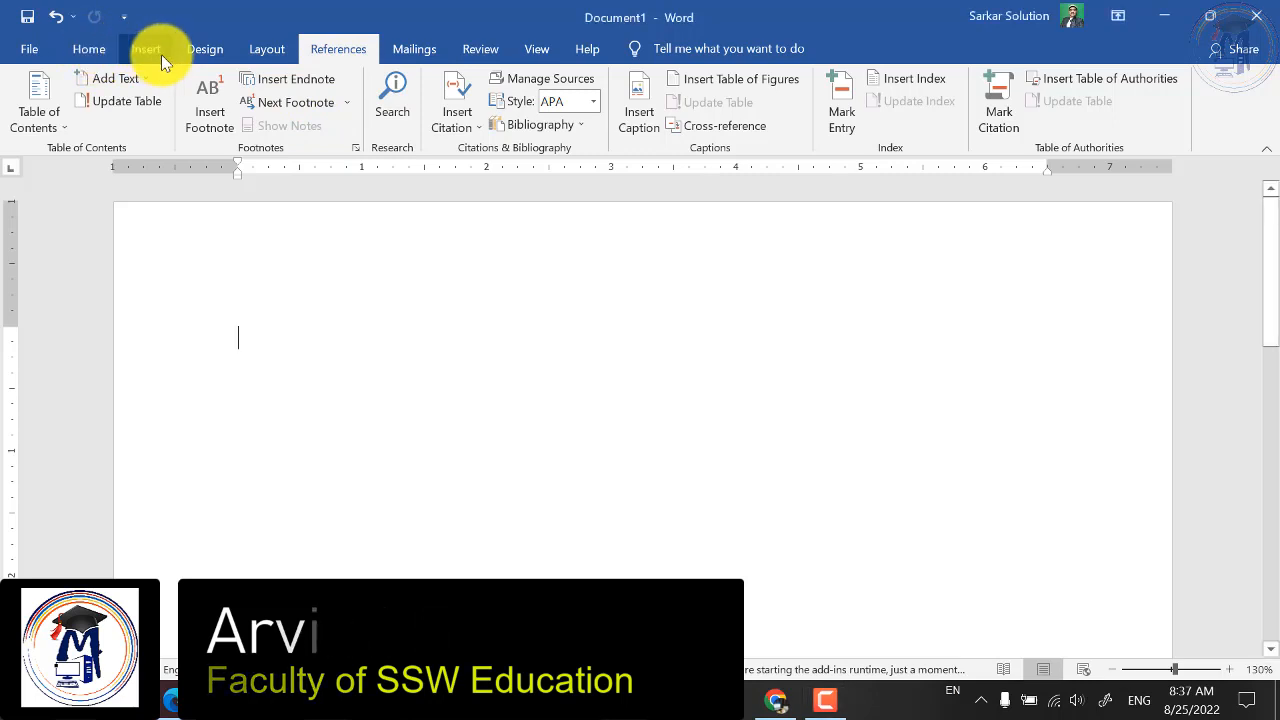
left_click(205, 50)
left_click(269, 52)
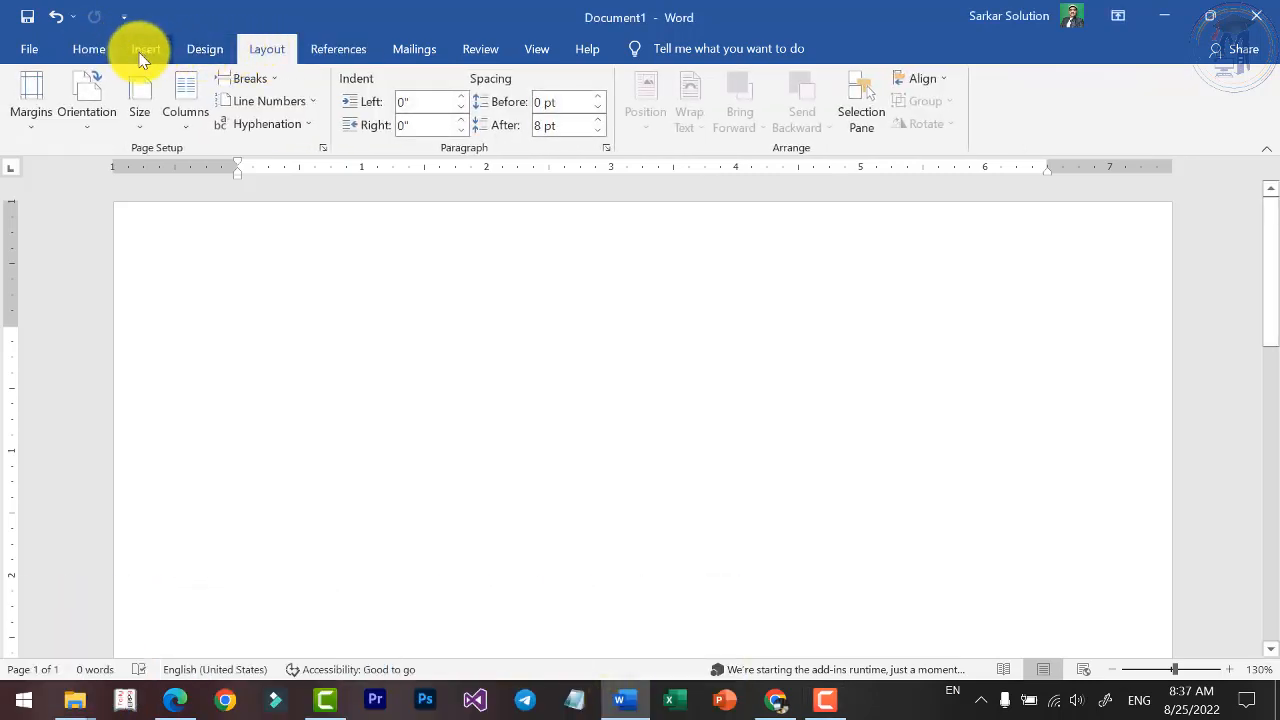
left_click(333, 52)
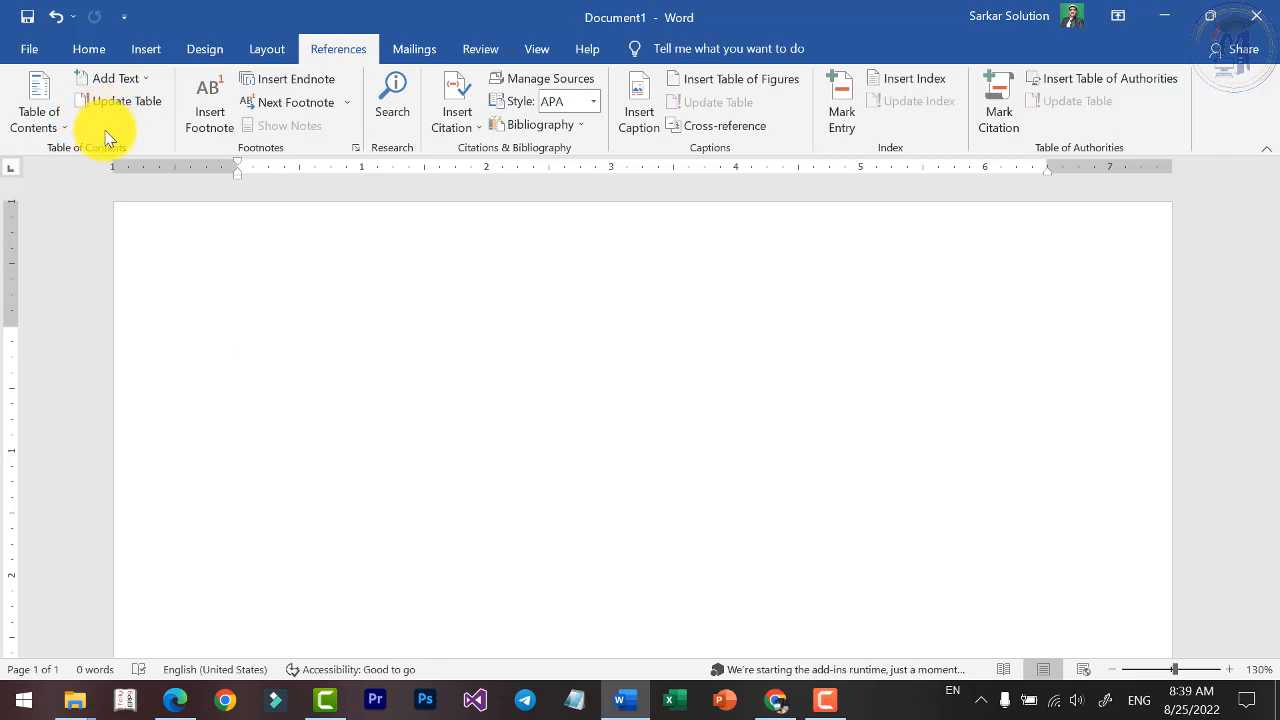
left_click(139, 82)
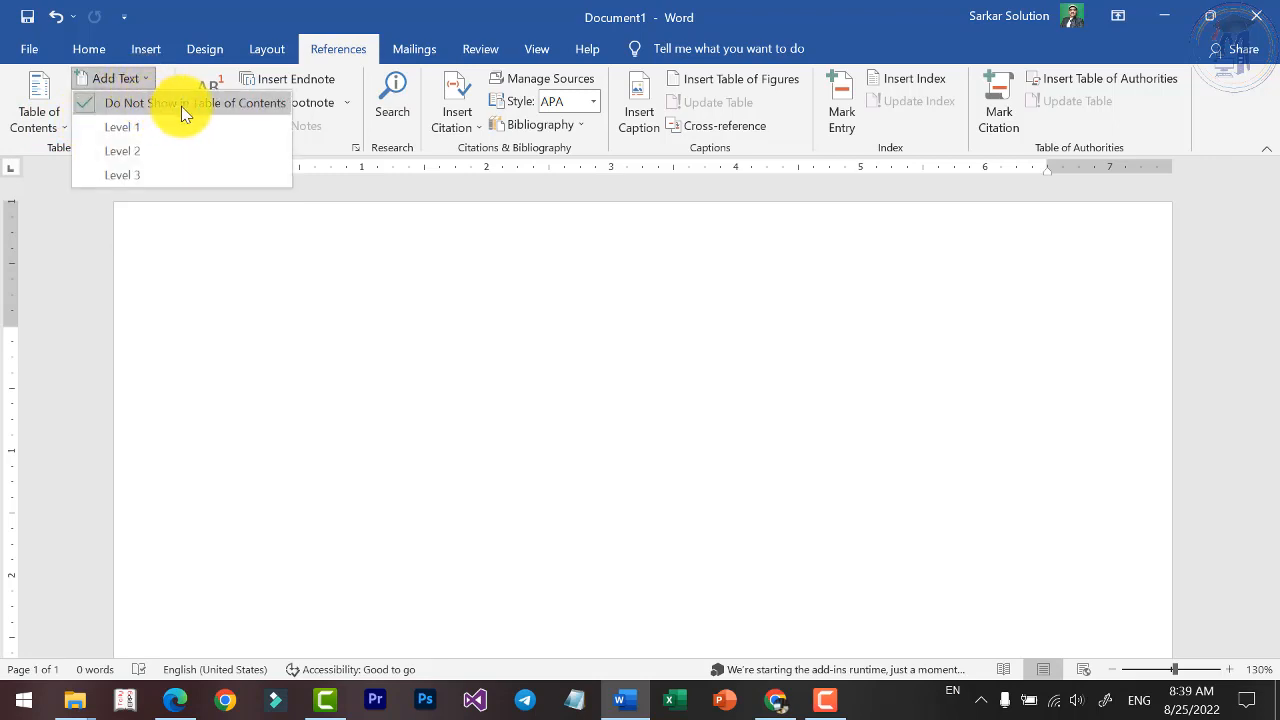
left_click(151, 80)
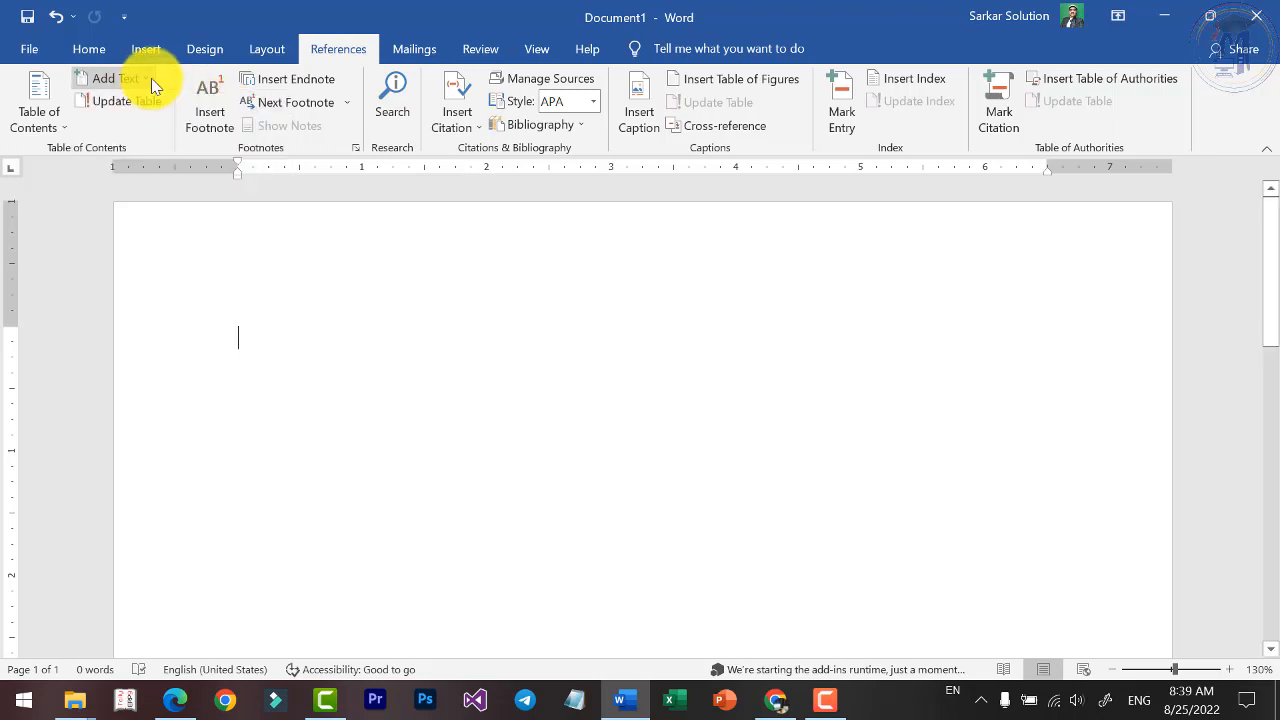
left_click(53, 125)
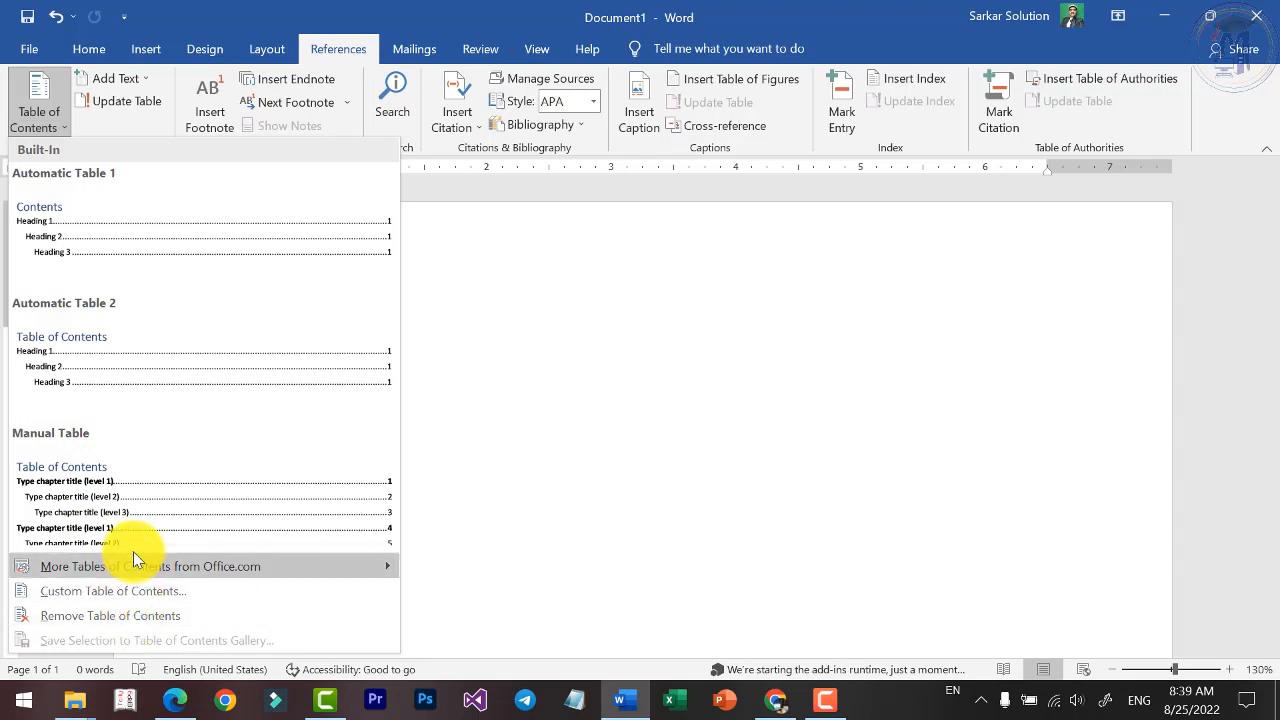
left_click(127, 118)
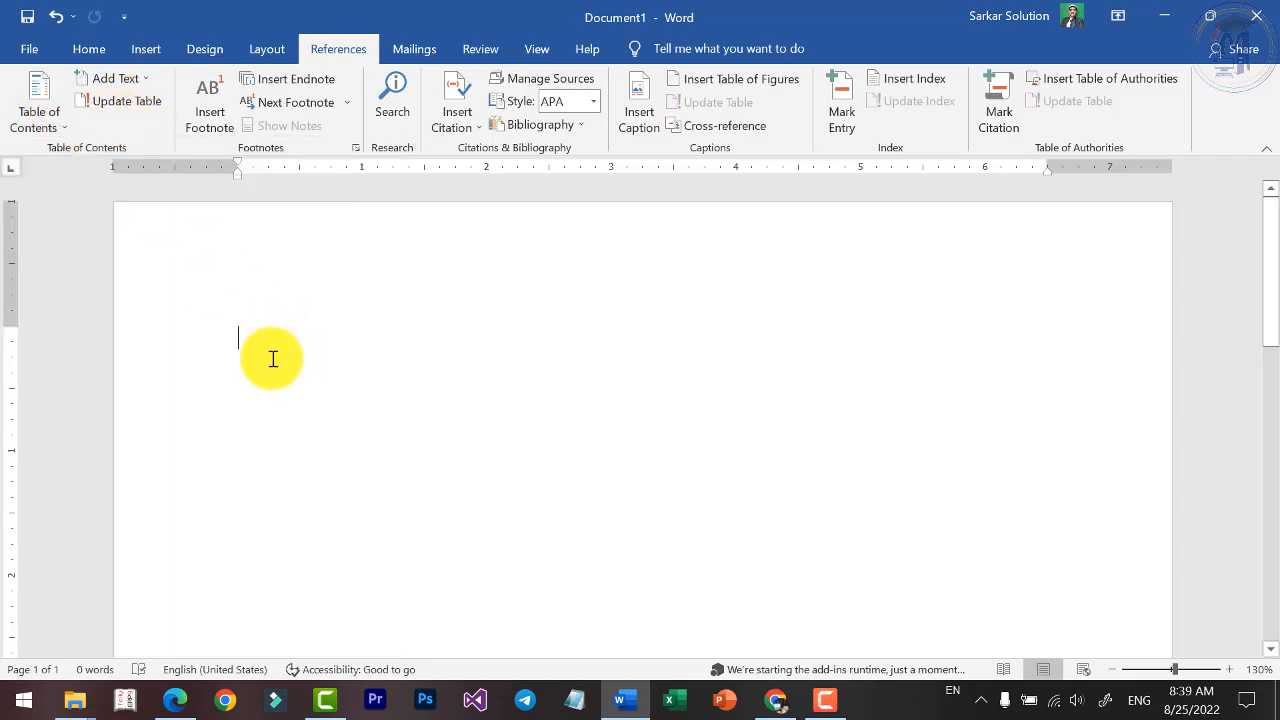
Insert a page break after the blank first page and enter the title "Computer" on page two
scroll(268, 354, "down", 3, "ctrl")
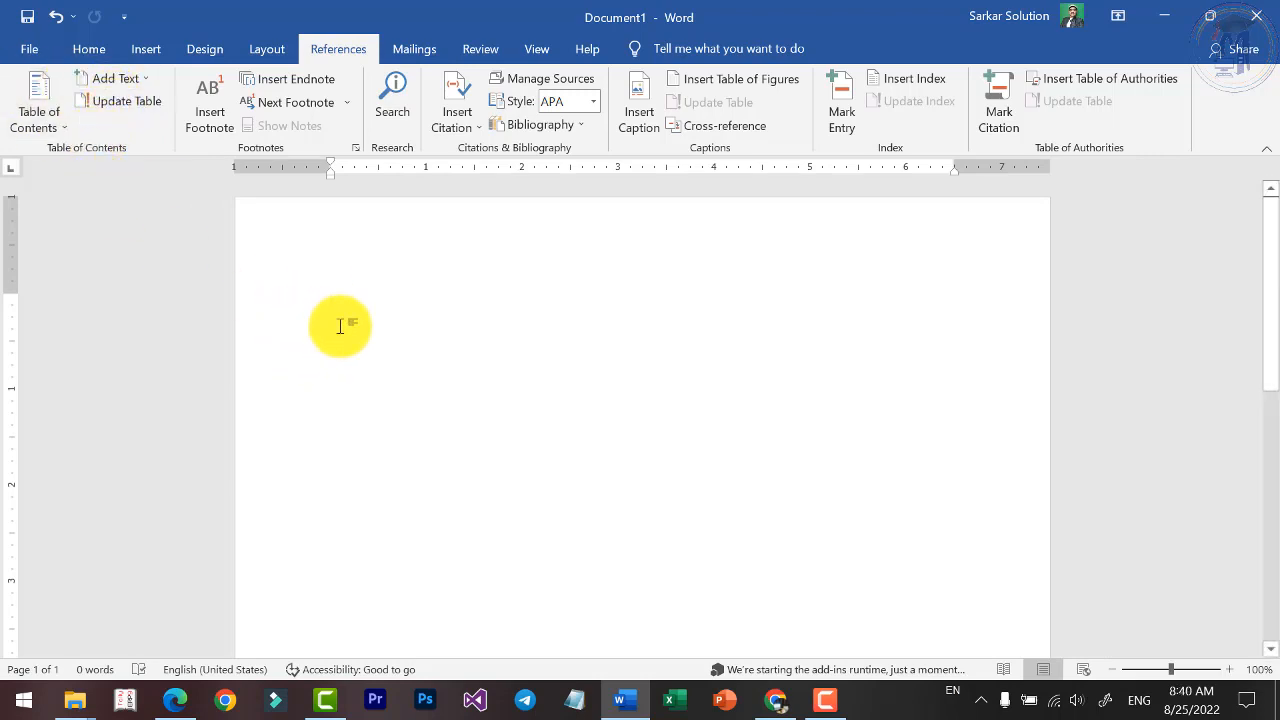
key("ctrl+Return")
scroll(502, 444, "down", 9, "ctrl")
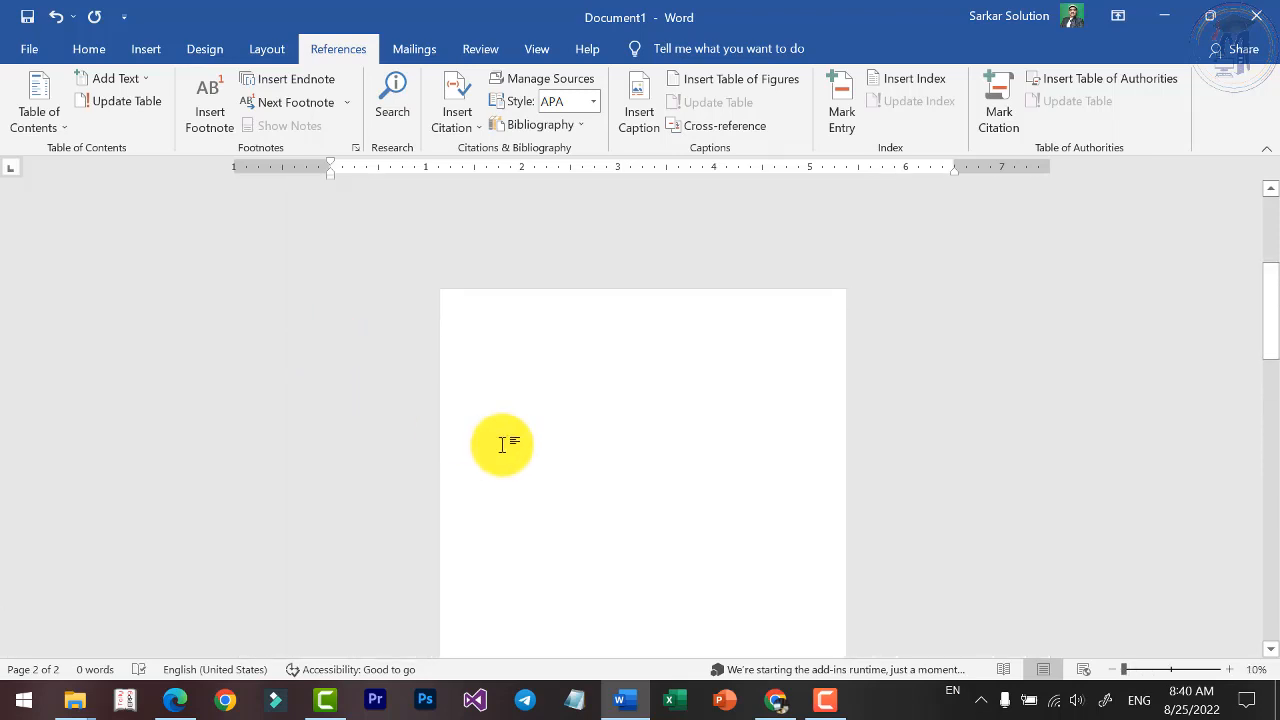
scroll(650, 360, "up", 2, "ctrl")
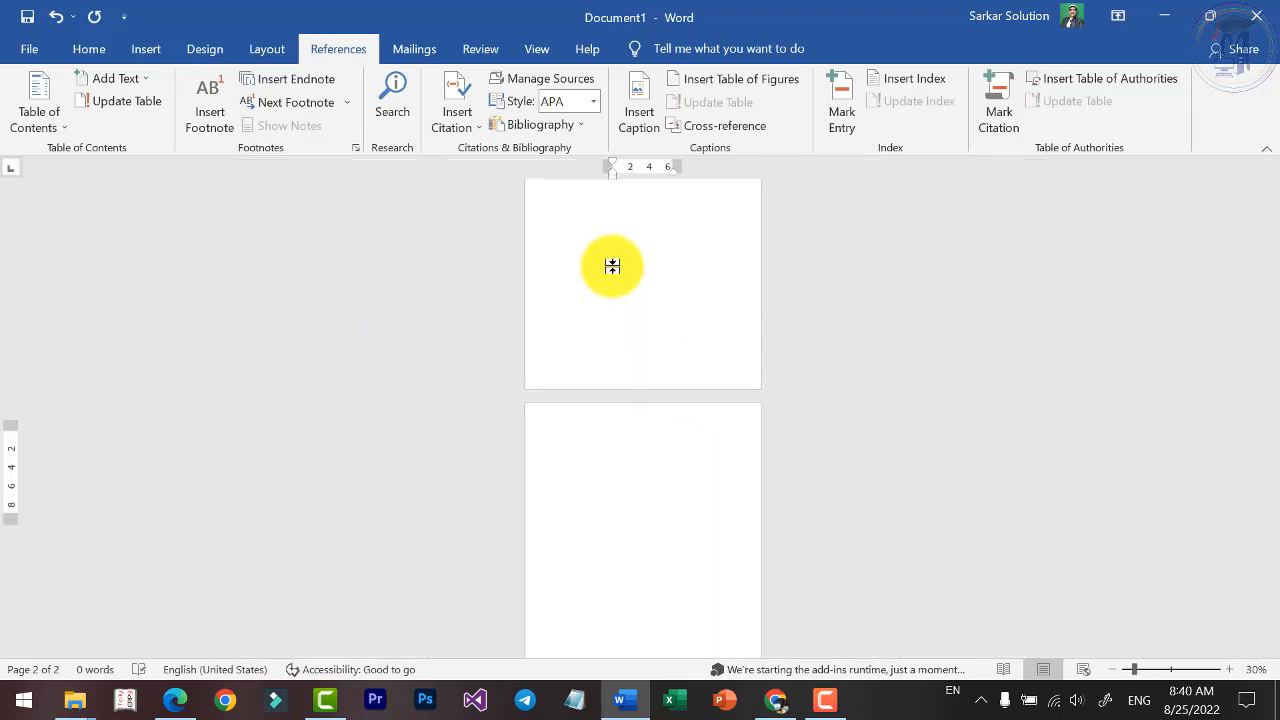
scroll(596, 455, "up", 5, "ctrl")
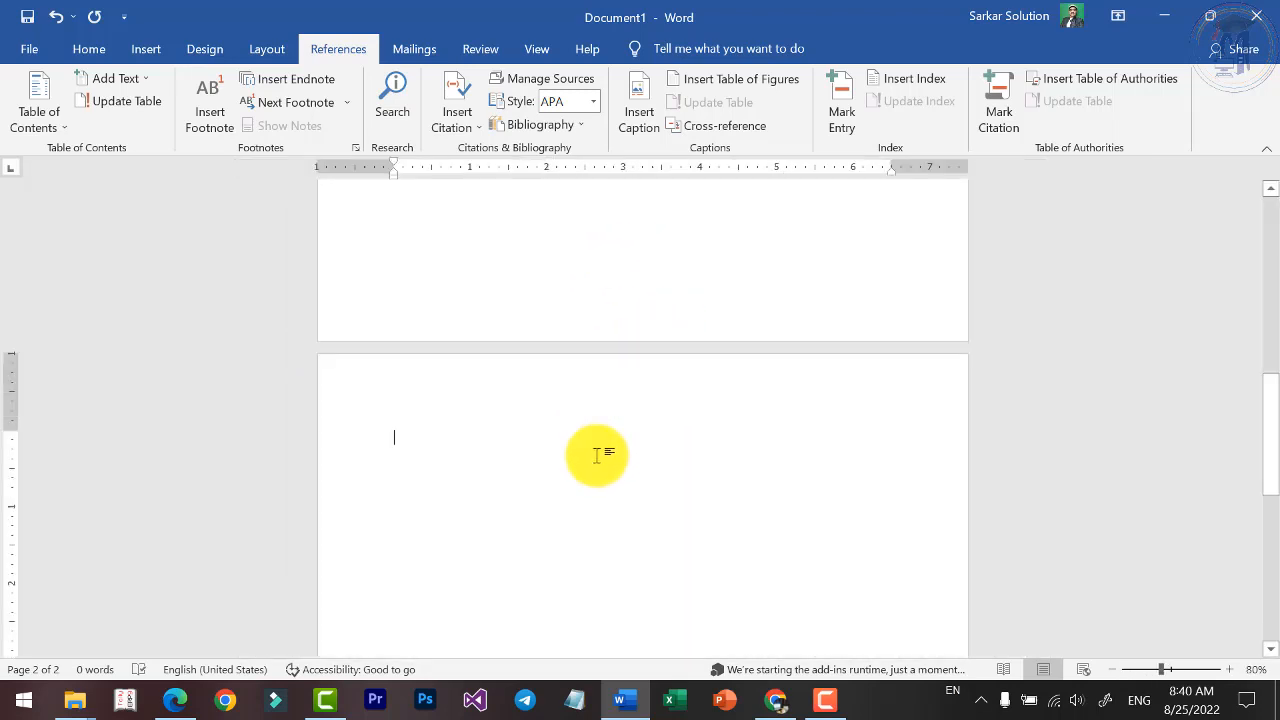
scroll(596, 455, "up", 4, "ctrl")
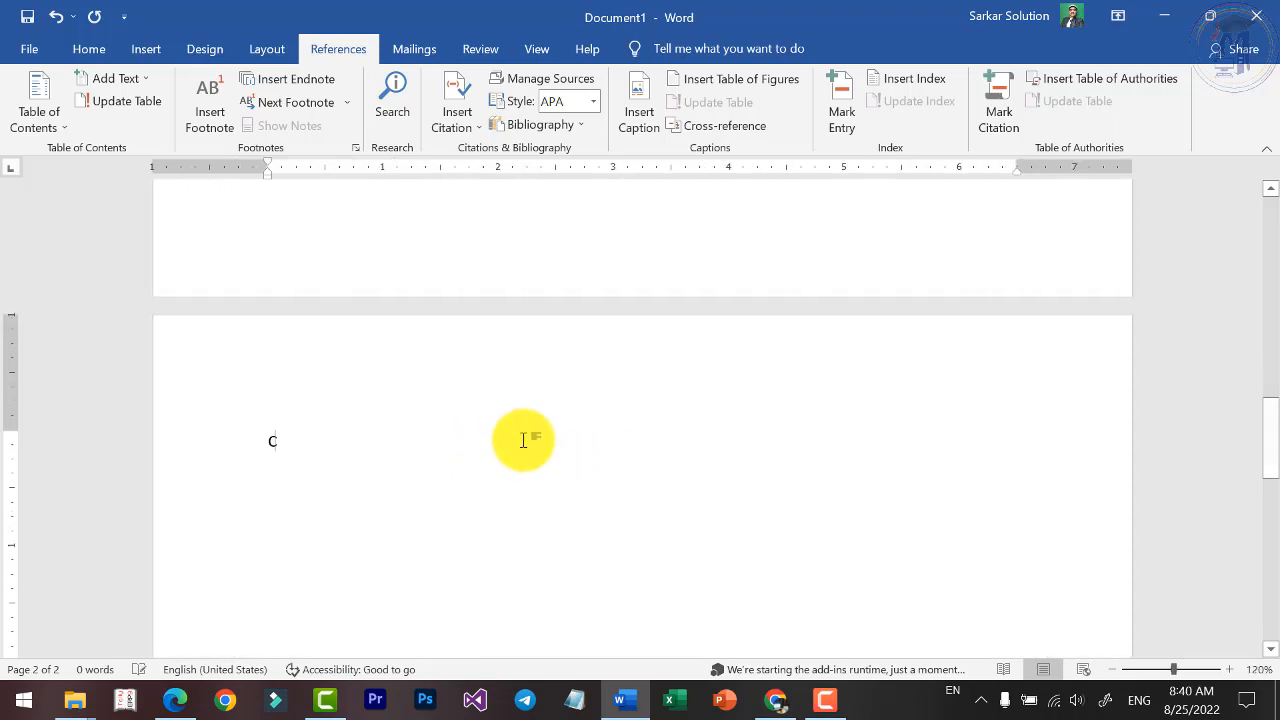
type("omputer")
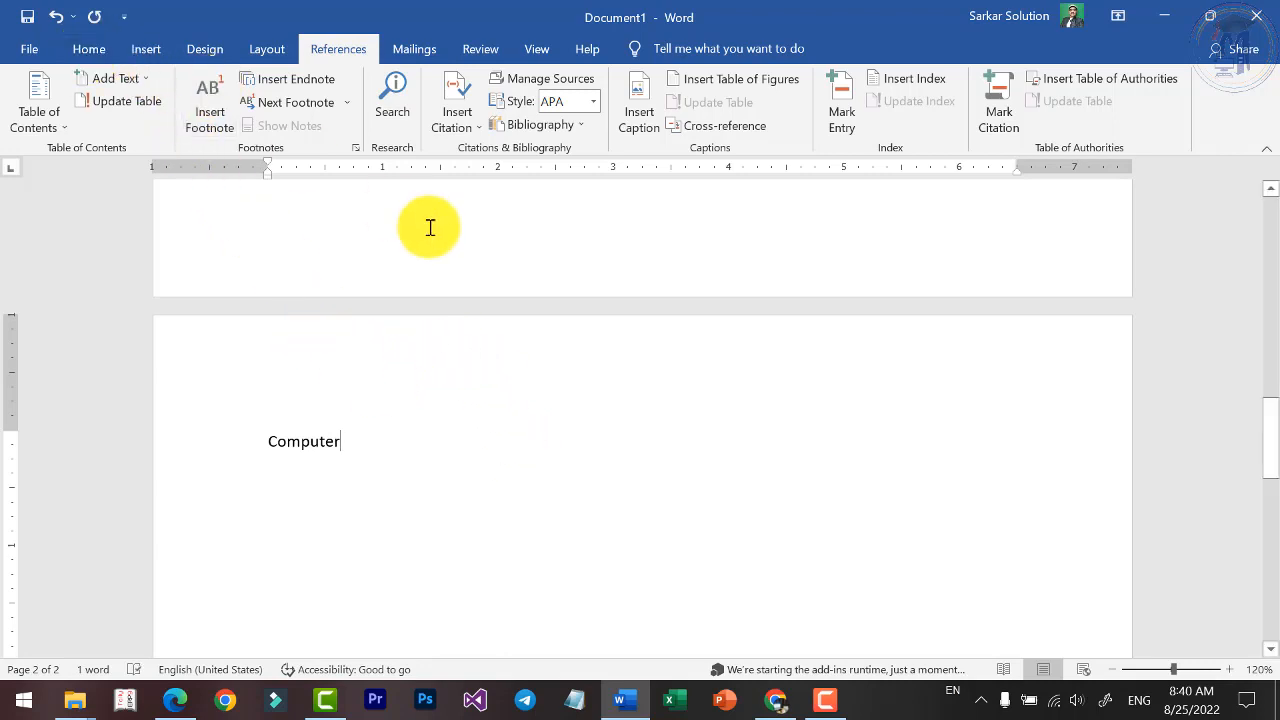
Generate sample paragraphs below the "Computer" title with =rand()
key("Return")
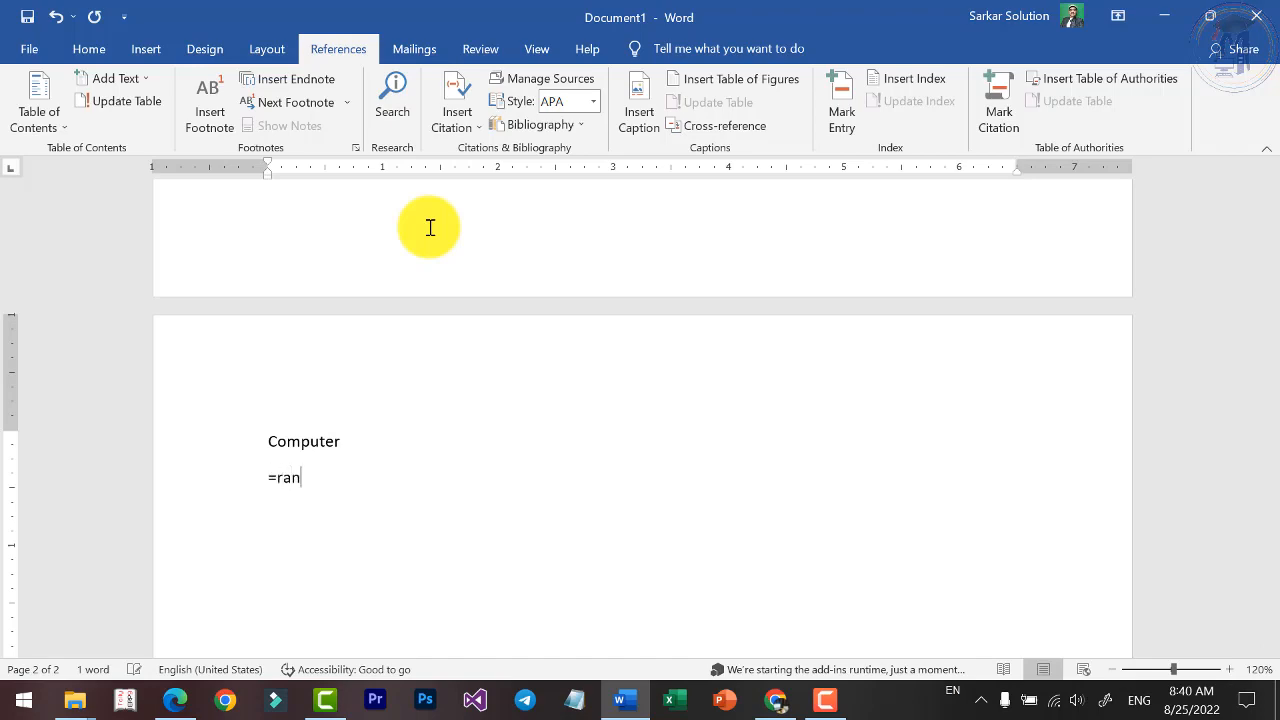
type("=rand()")
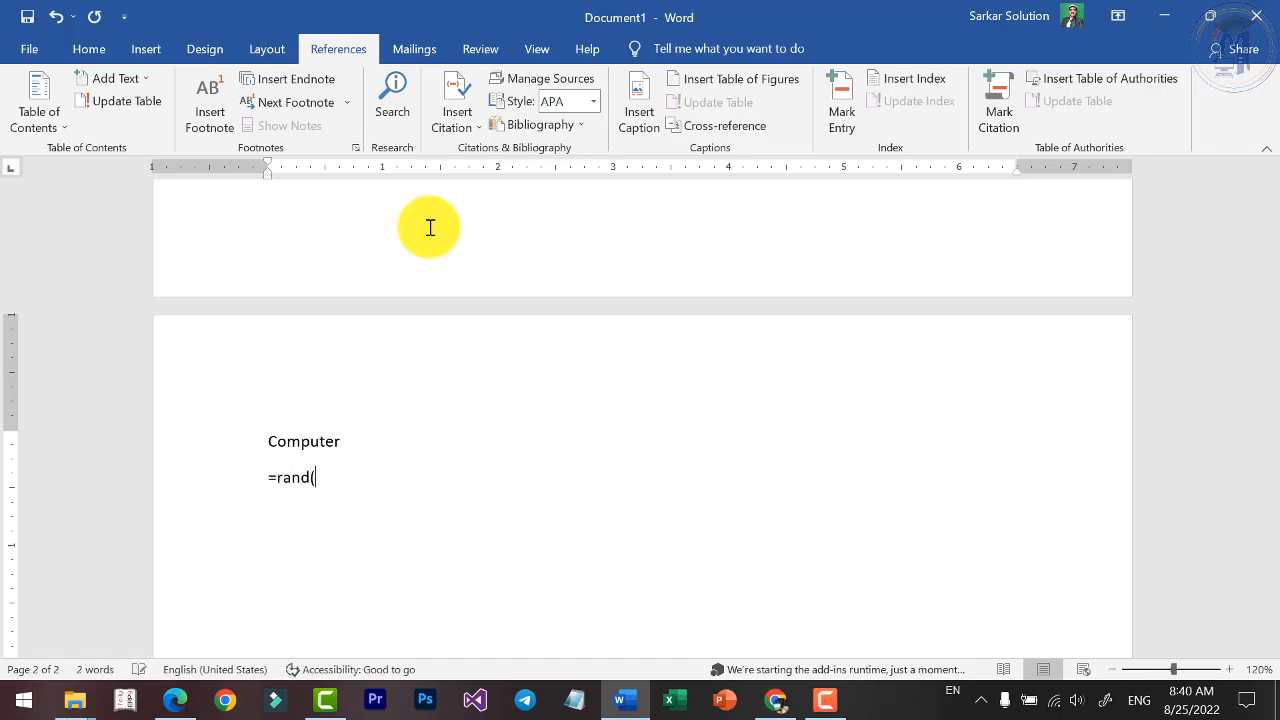
key("Return")
scroll(403, 371, "up", 2)
Apply the Heading 1 style to the "Computer" title
left_click(342, 391)
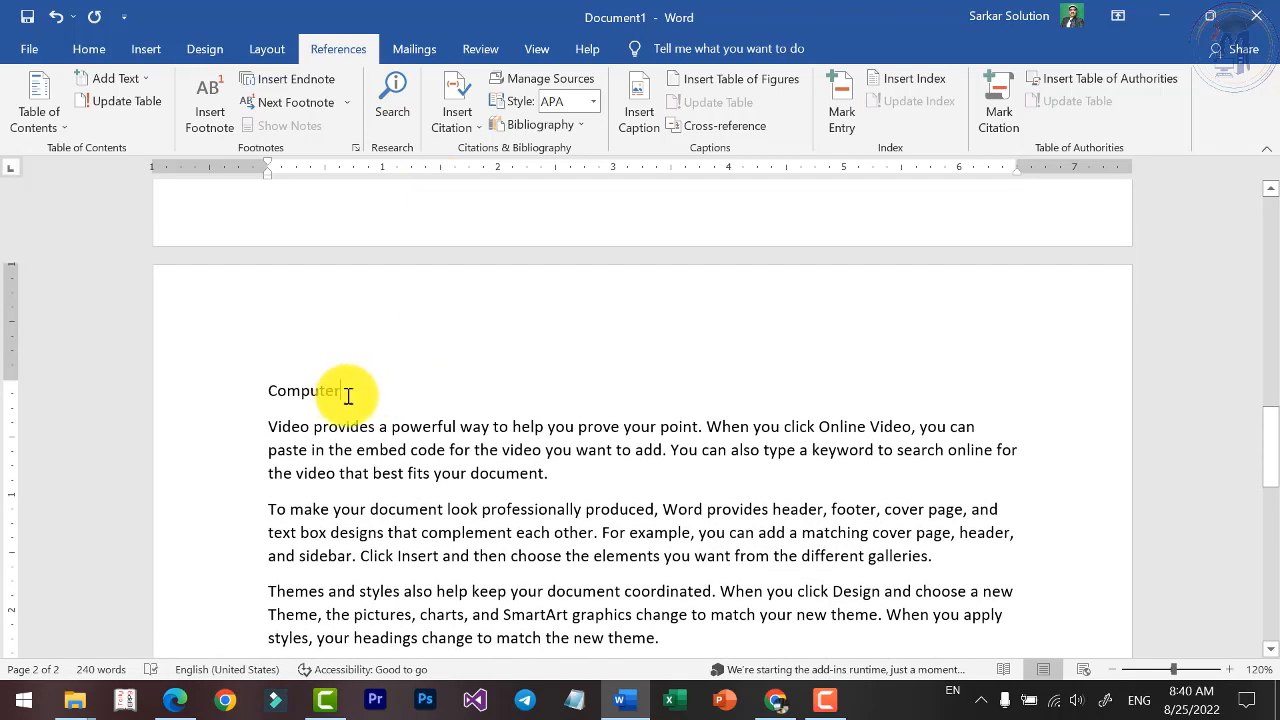
left_click(84, 46)
left_click(862, 104)
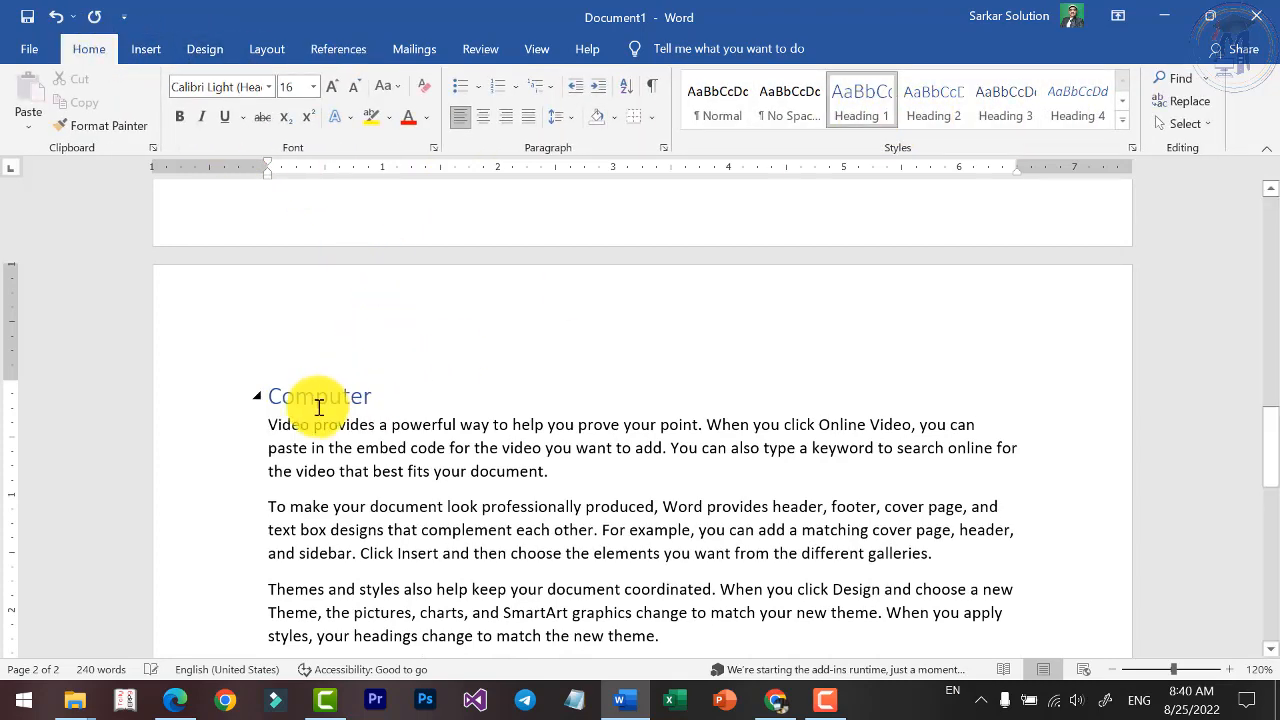
Duplicate the "Computer" heading with all its sample paragraphs directly below the existing text
left_click(345, 430)
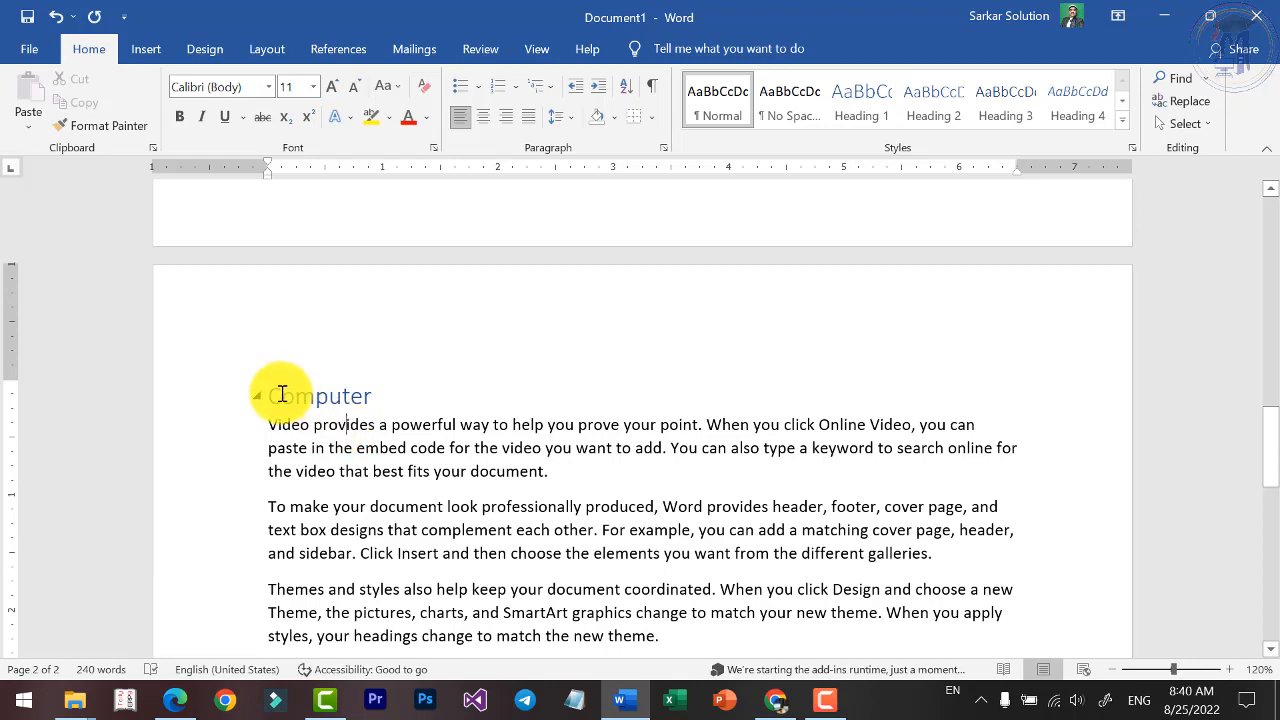
left_click_drag(271, 394, 551, 541)
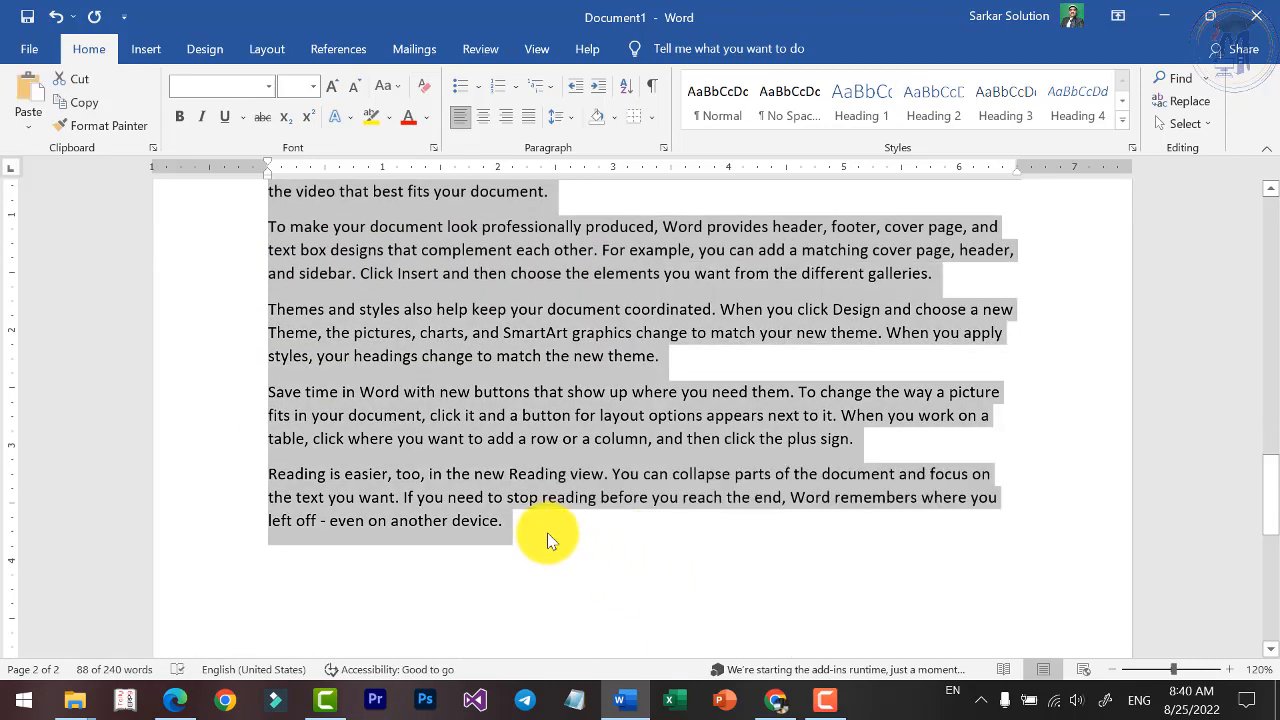
left_click(549, 536)
scroll(577, 500, "up", 3)
scroll(577, 500, "down", 3)
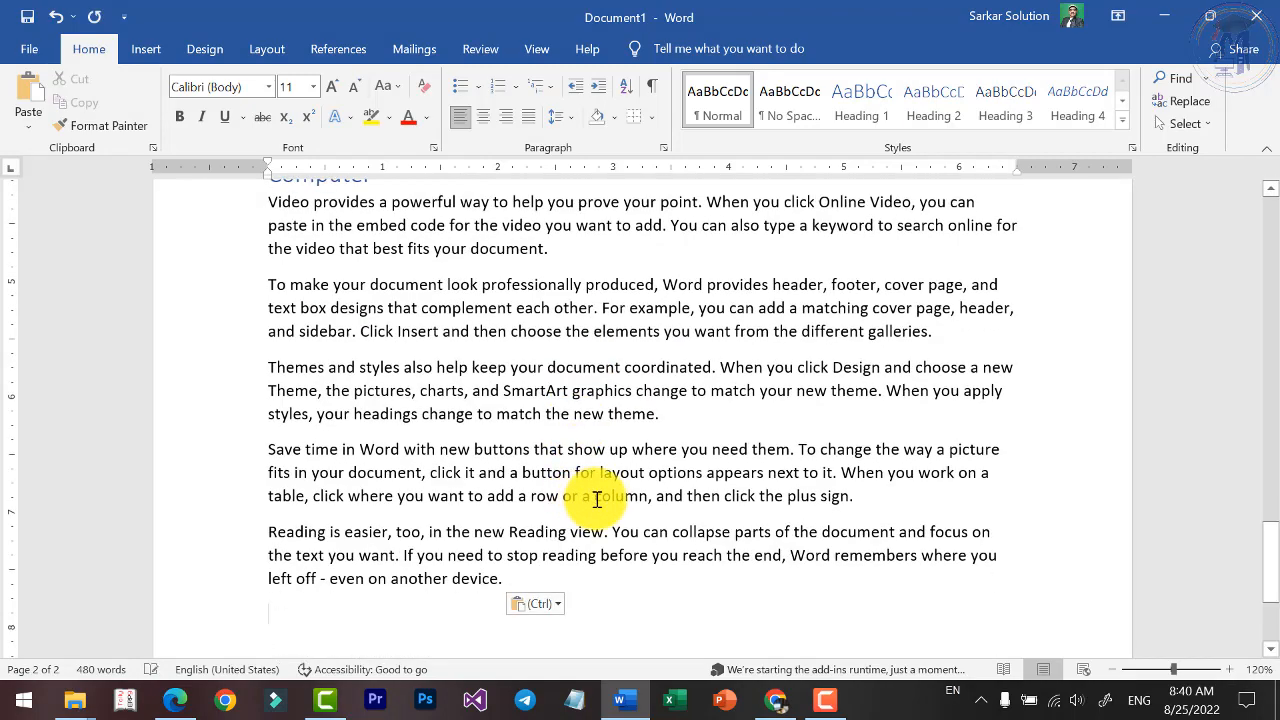
Apply the Heading 2 style to the second "Computer" heading and replace its text with "Hardware"
left_click(326, 458)
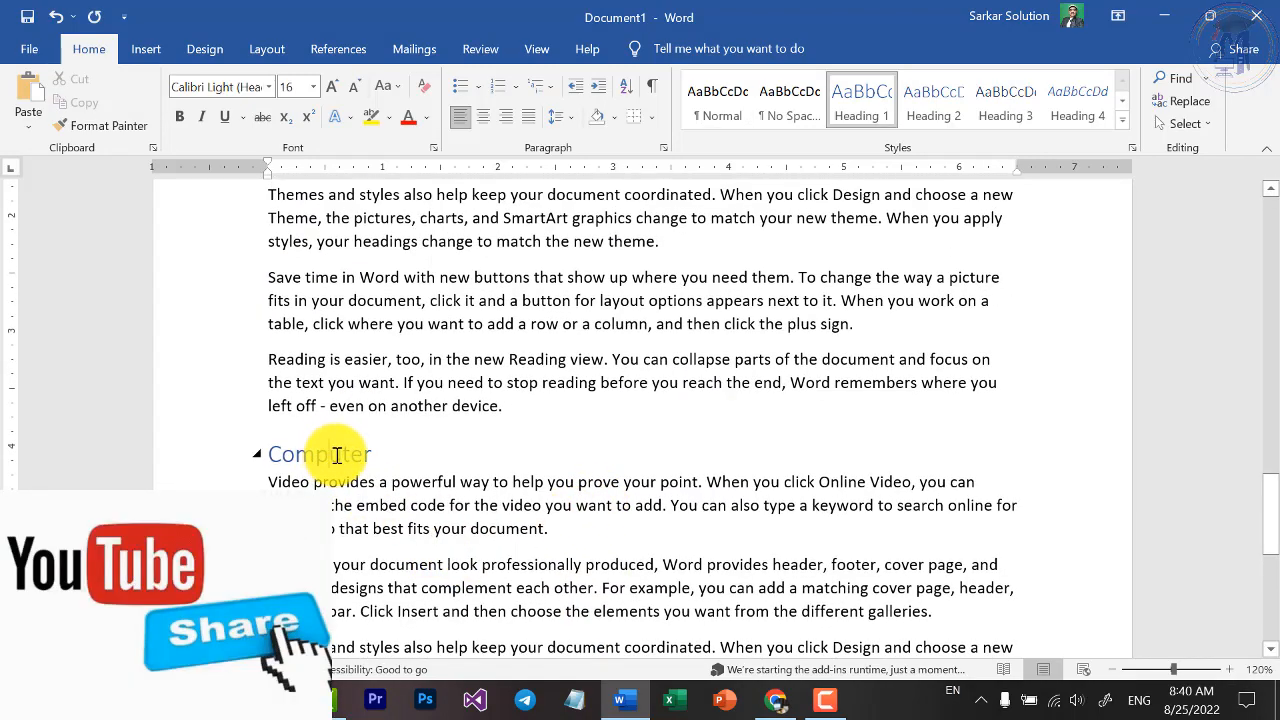
left_click(914, 108)
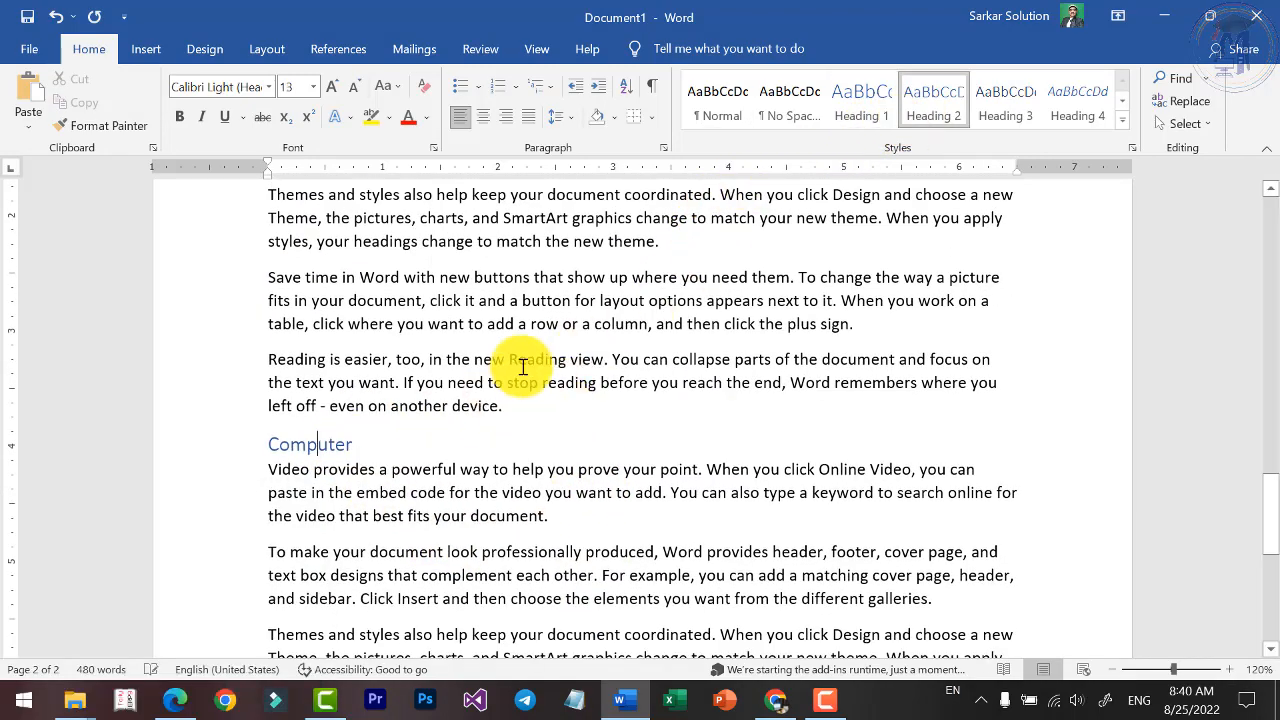
key("Home")
key("shift+End")
type("Hardware")
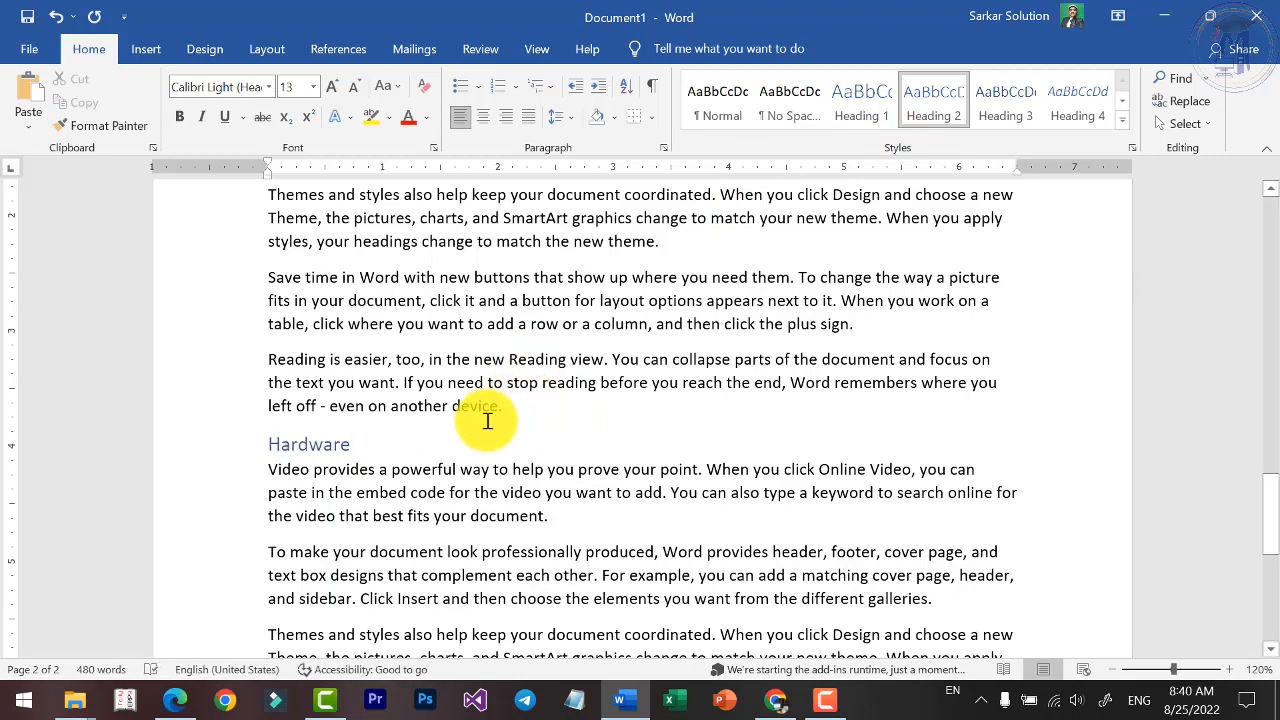
Copy the whole "Hardware" section, heading and paragraphs, and paste it at the end of the document
scroll(487, 421, "down", 3)
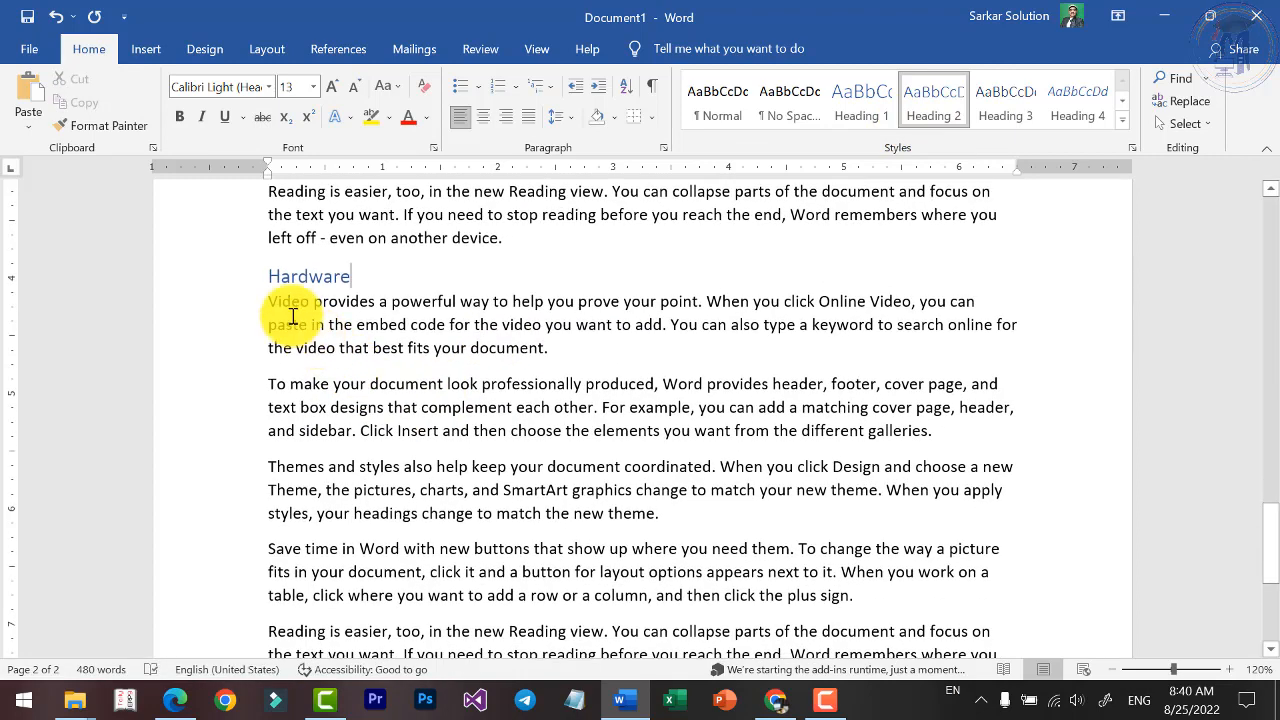
left_click_drag(268, 277, 517, 595)
scroll(594, 529, "down", 2)
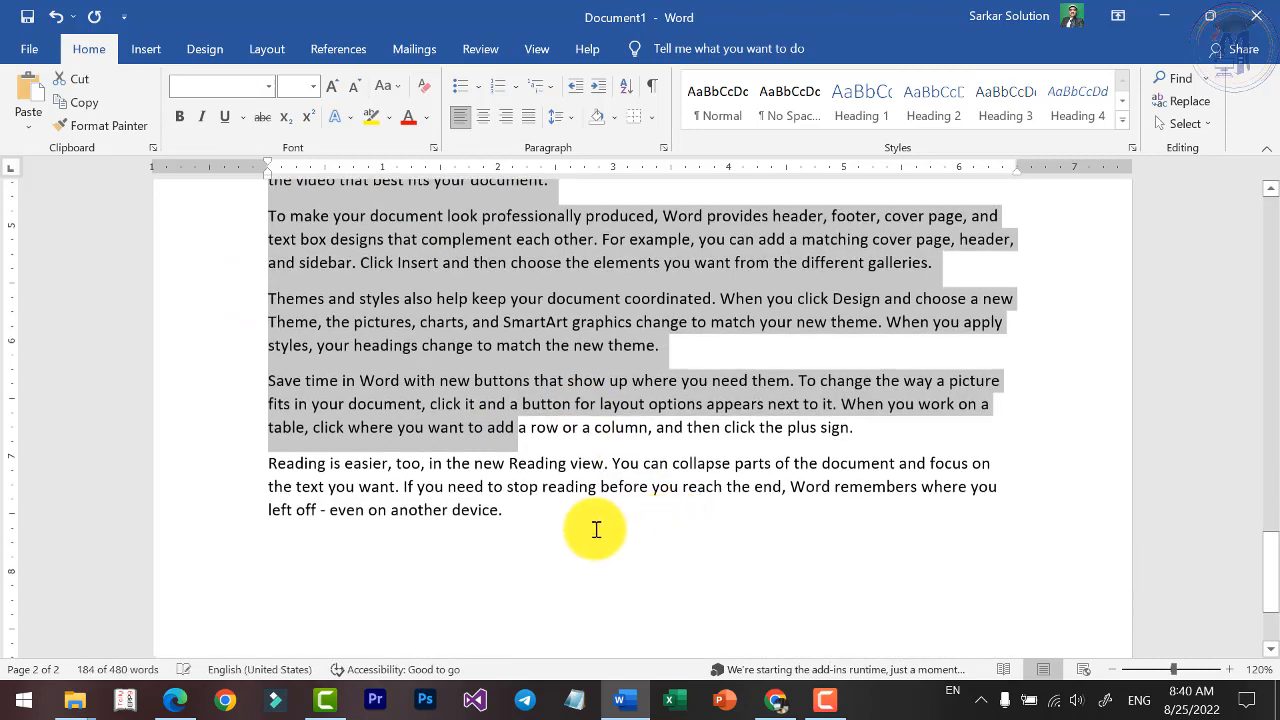
left_click(571, 529, "shift")
key("ctrl+c")
left_click(538, 514)
key("ctrl+v")
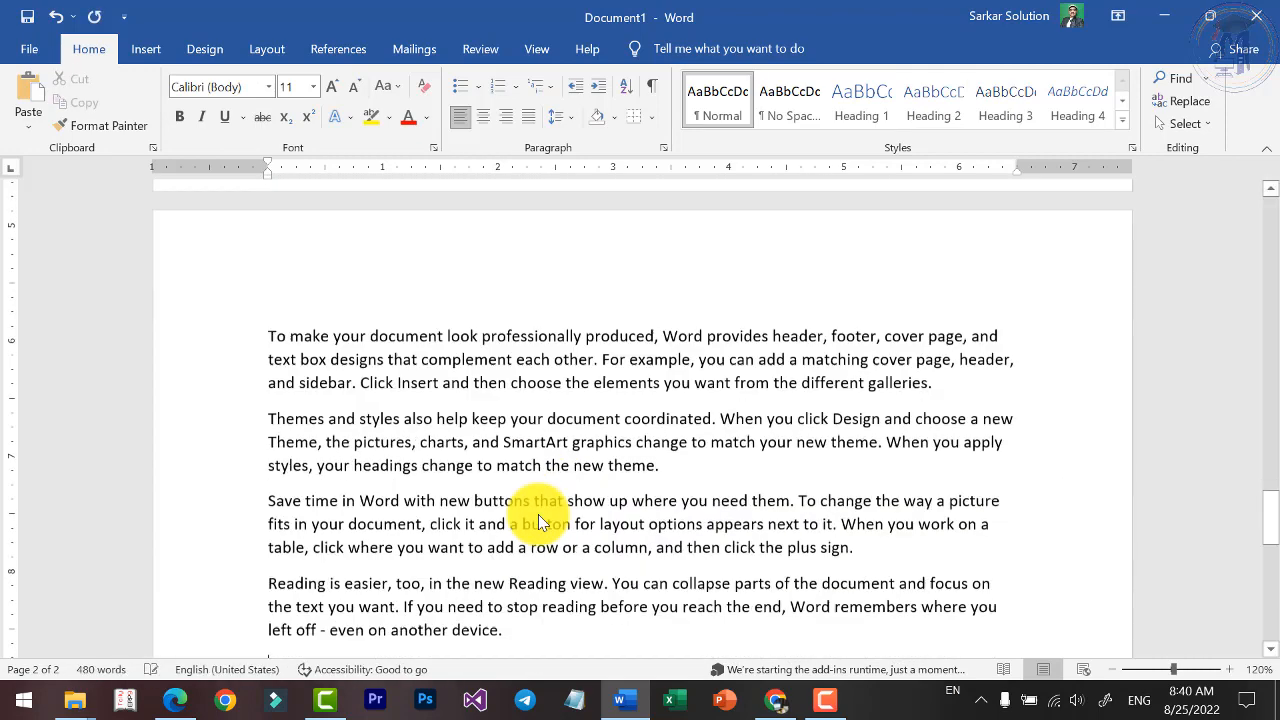
Replace the text of the duplicated "Hardware" heading with "Software"
scroll(538, 514, "up", 6)
double_click(320, 340)
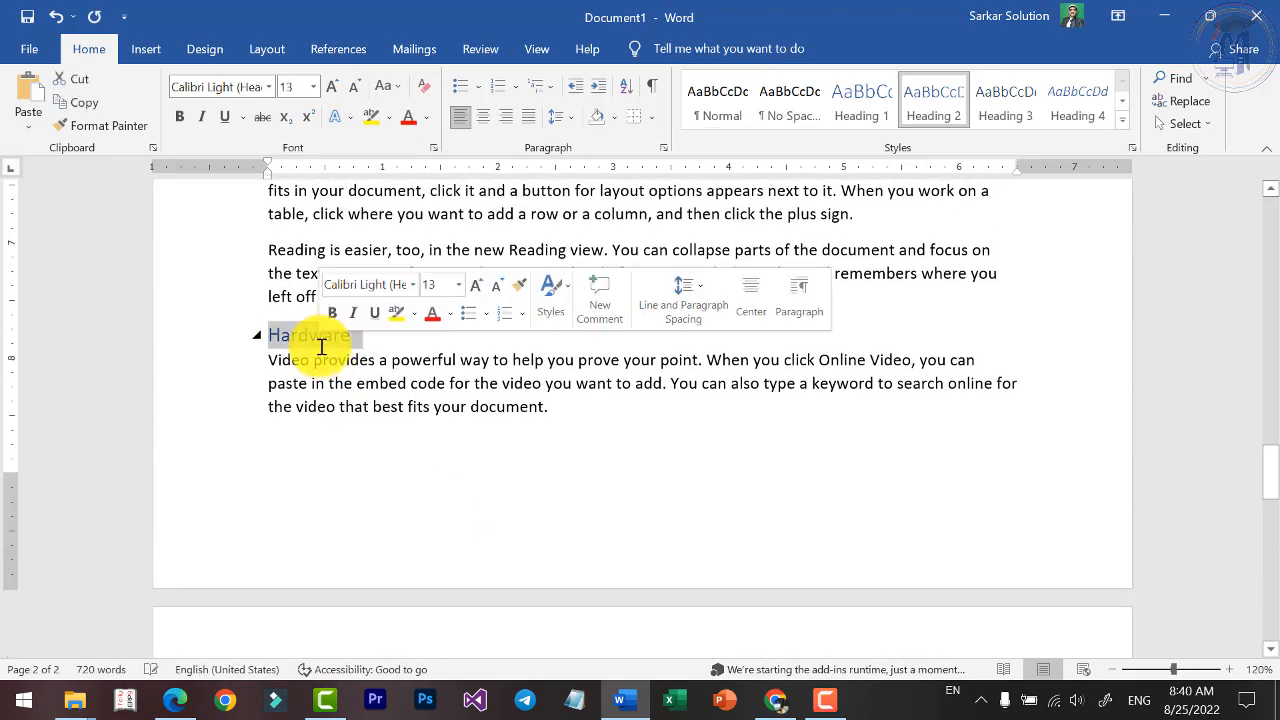
type("Softwa")
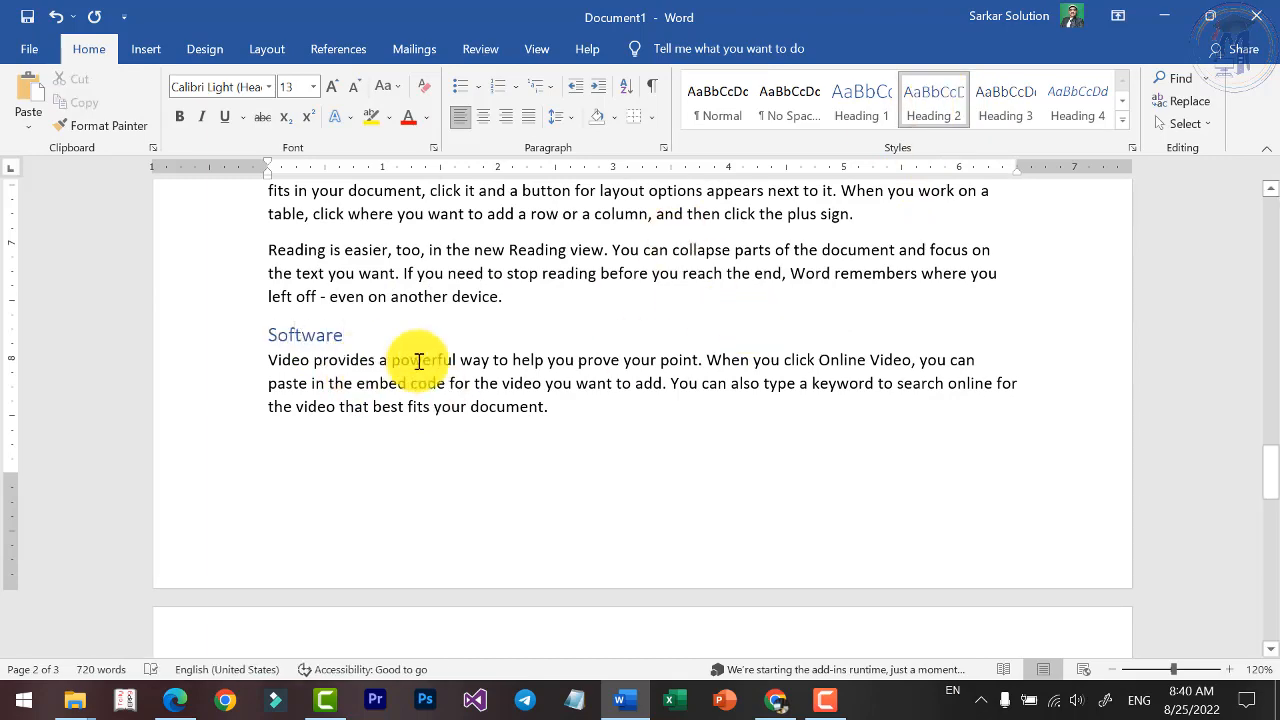
Add two empty paragraphs before the "Software" heading so that its section starts on a new page
left_click(535, 291)
key("Return")
key("Return")
scroll(571, 311, "down", 5)
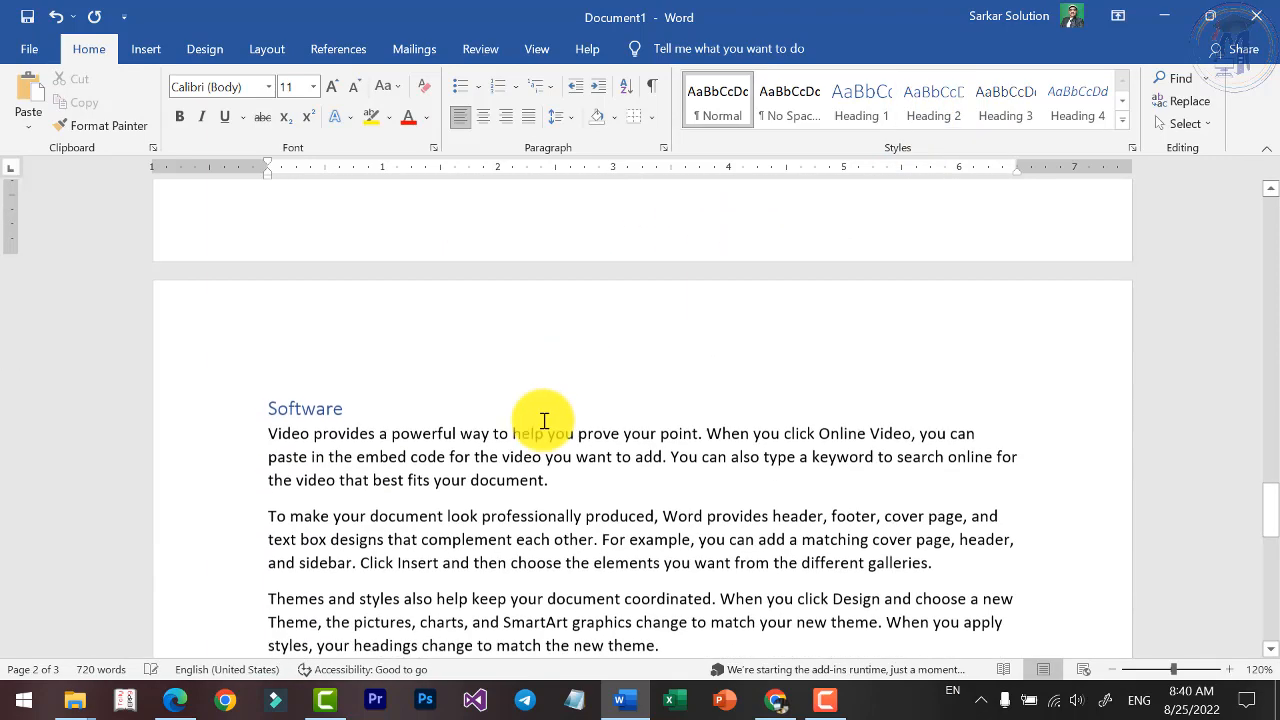
Copy the whole "Software" section, heading and paragraphs, and paste it at the end of the document
left_click_drag(273, 232, 586, 611)
key("ctrl+c")
scroll(489, 491, "up", 5)
scroll(500, 490, "down", 6)
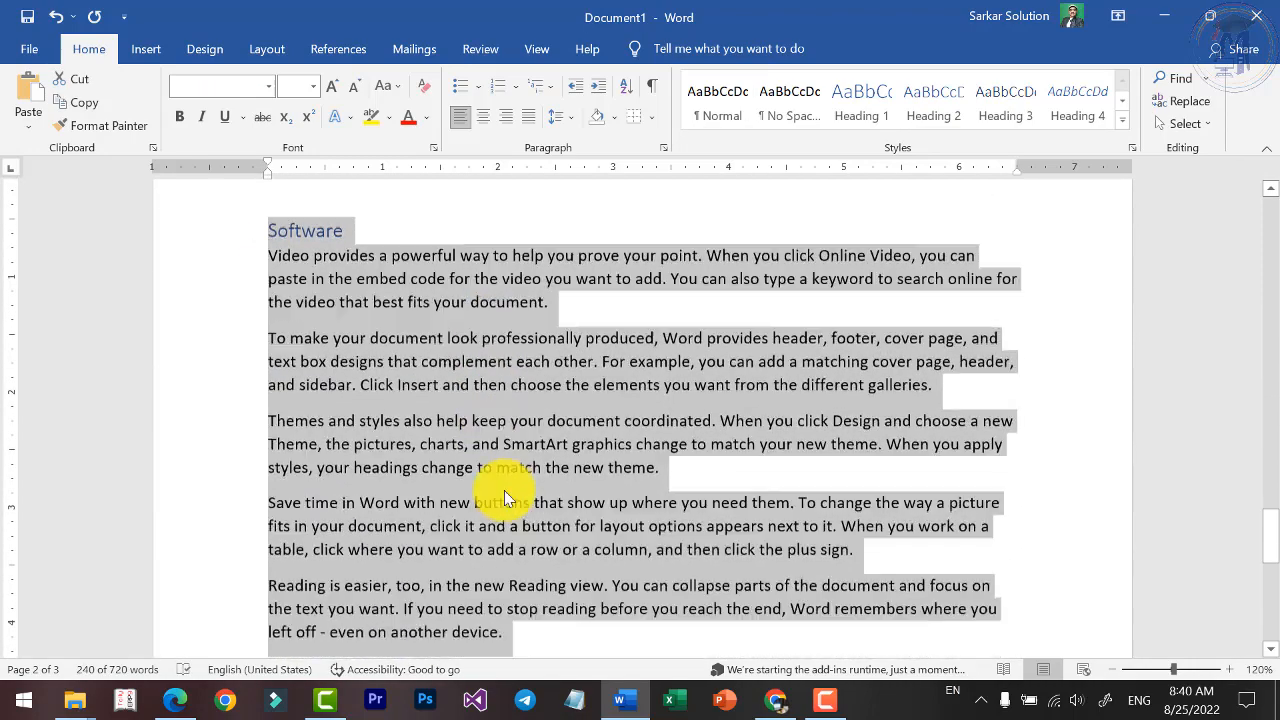
scroll(512, 493, "up", 6)
scroll(513, 493, "down", 3)
scroll(513, 493, "down", 6)
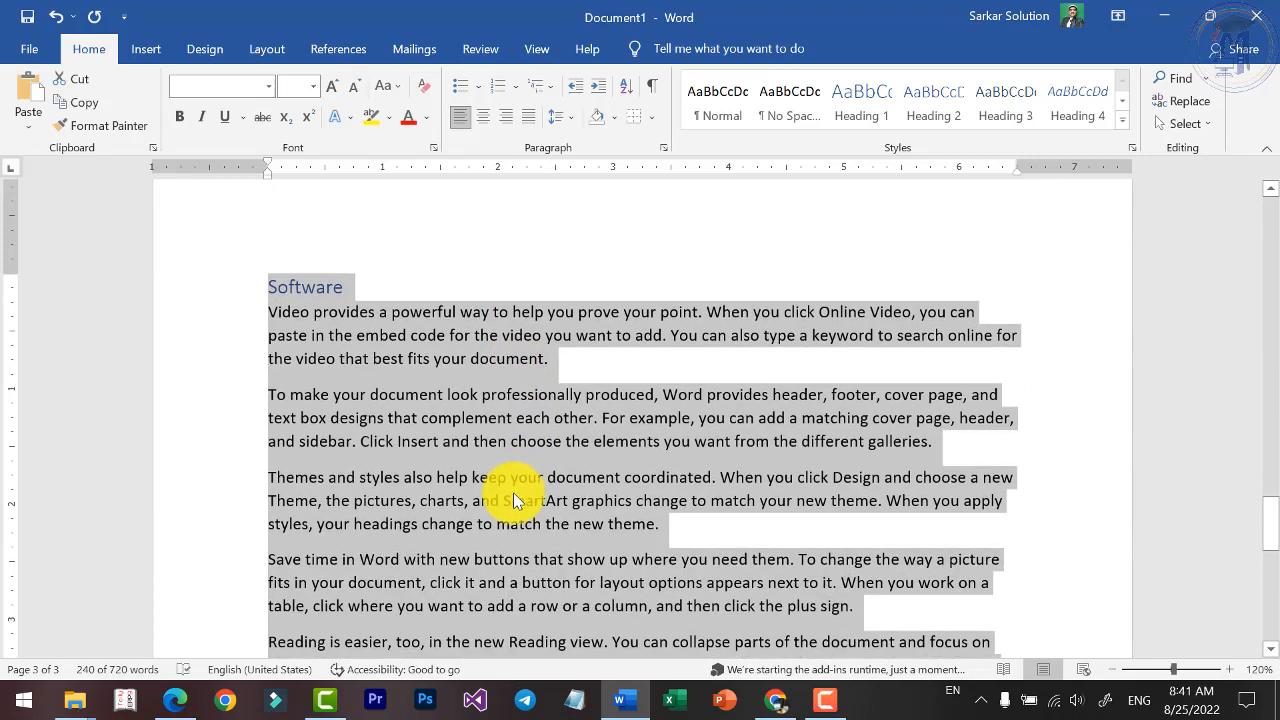
left_click(534, 386)
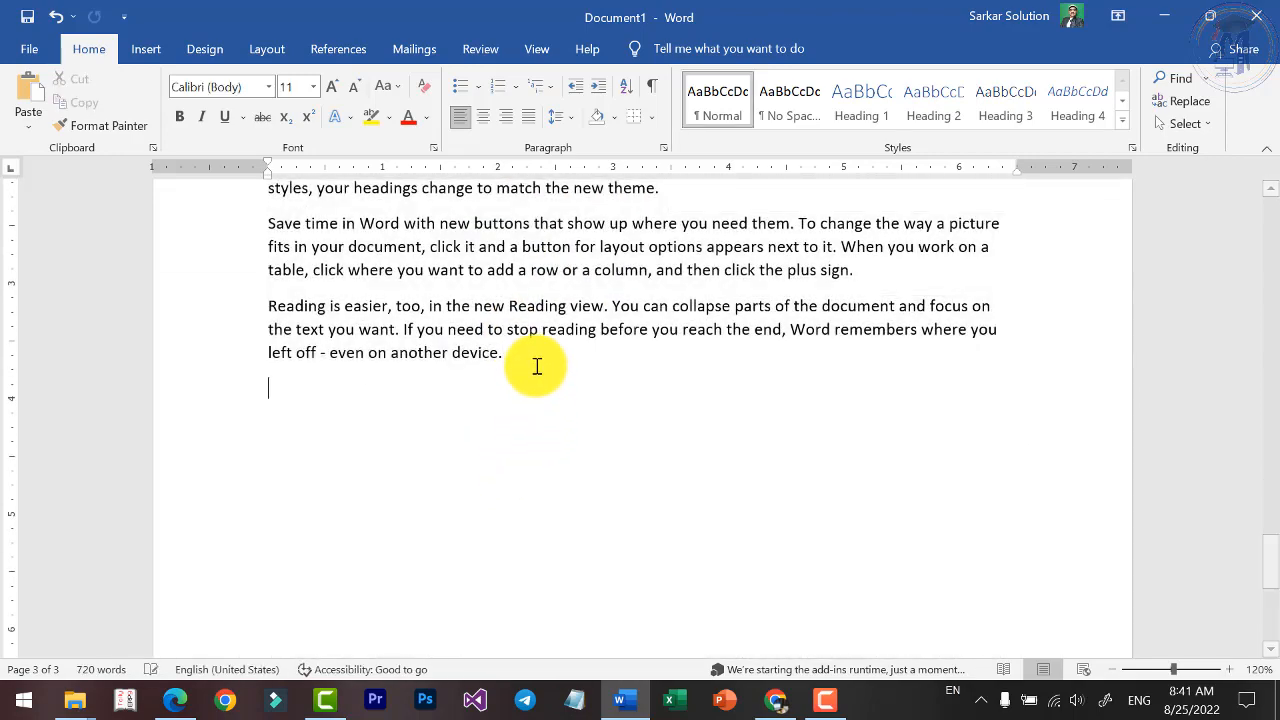
key("ctrl+v")
Replace the text of the duplicated "Software" heading with "Network"
scroll(554, 369, "up", 4)
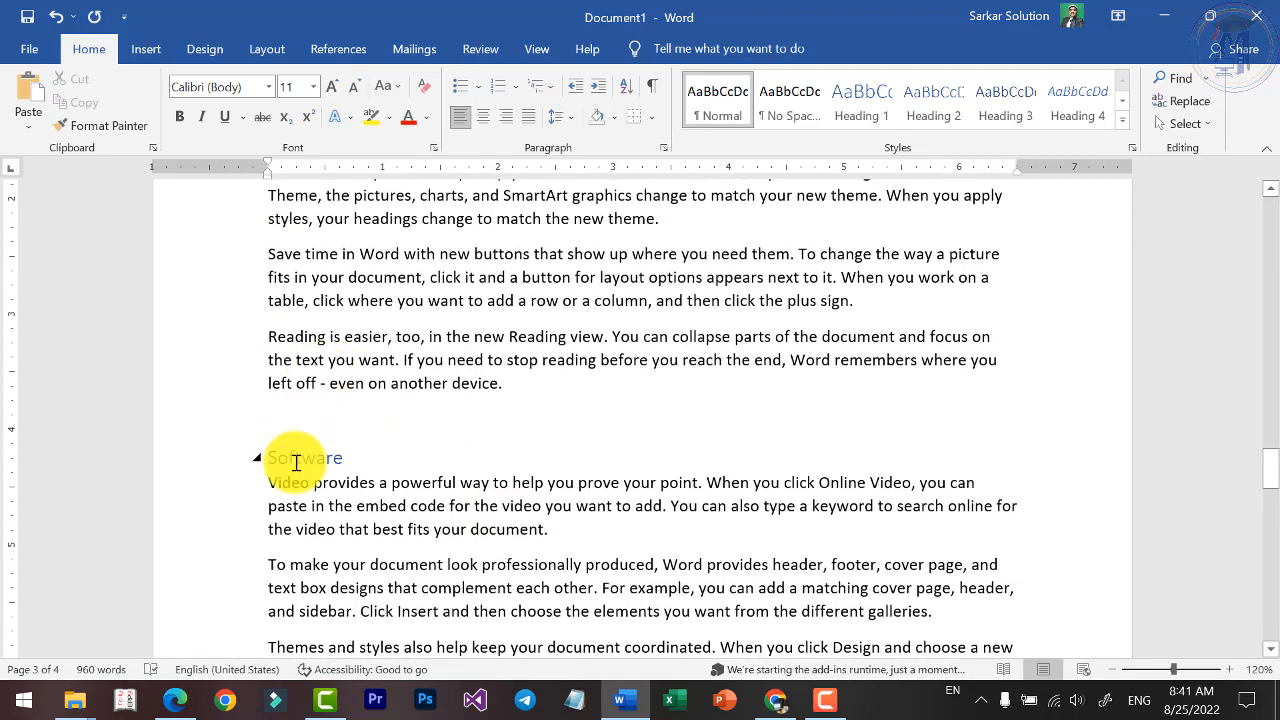
triple_click(297, 460)
type("Network")
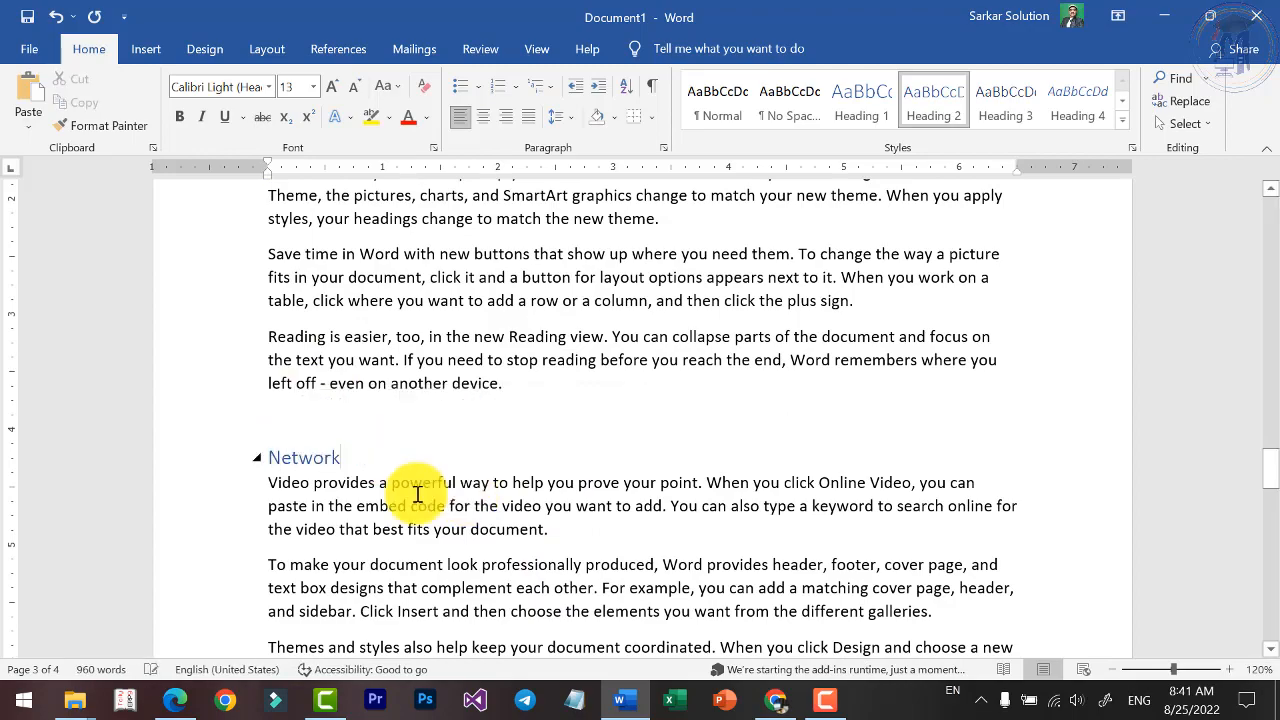
Review the document's sections and headings from the first page through the "Computer" and "Hardware" sections
scroll(520, 495, "up", 15)
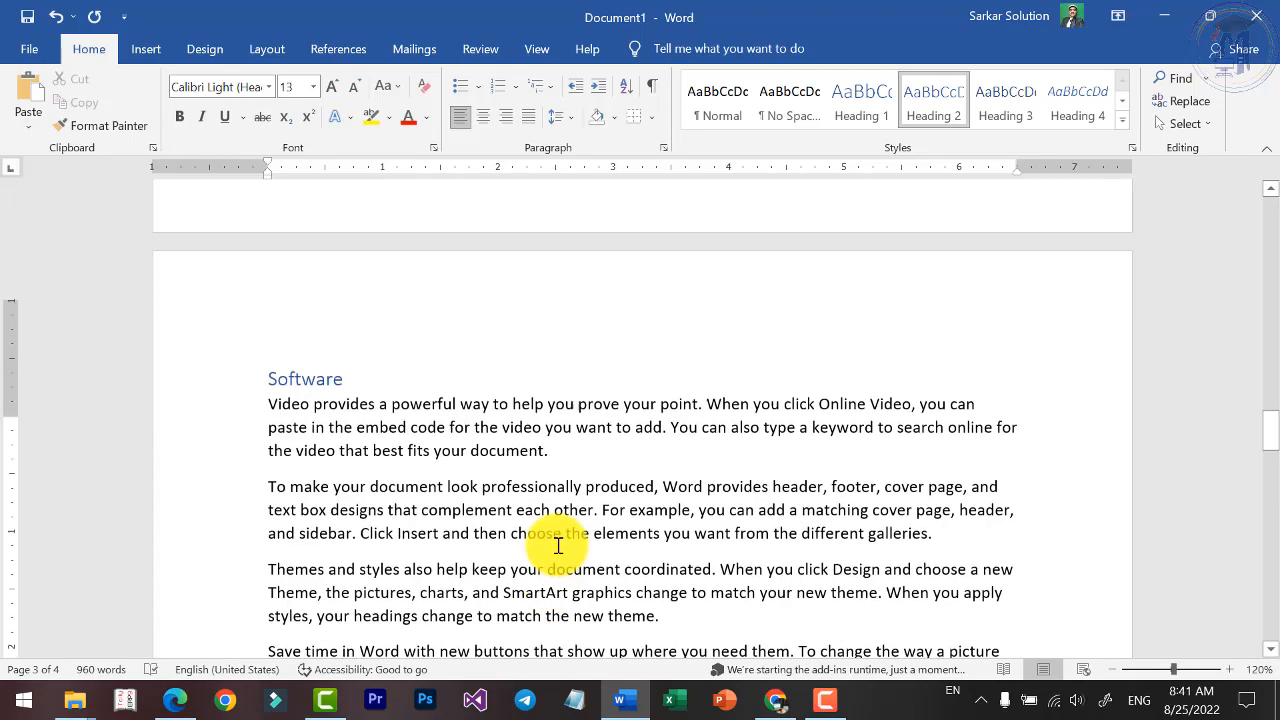
scroll(560, 470, "up", 5)
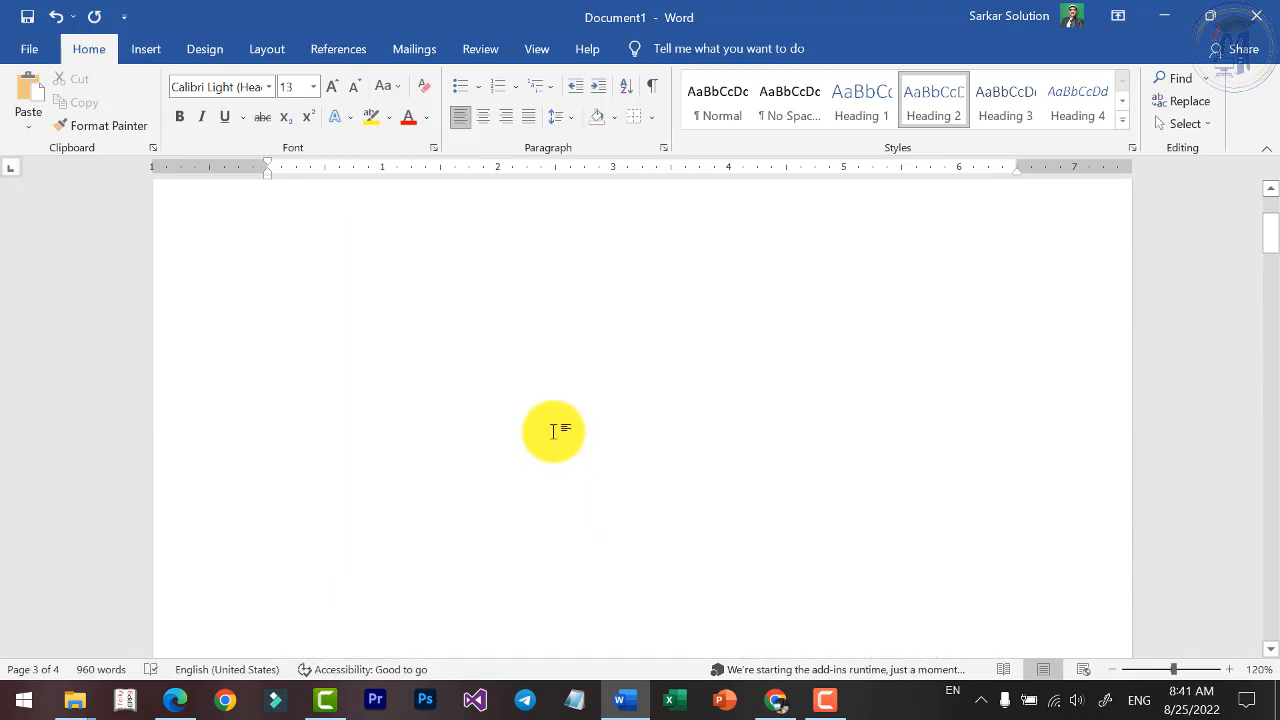
scroll(470, 462, "down", 6)
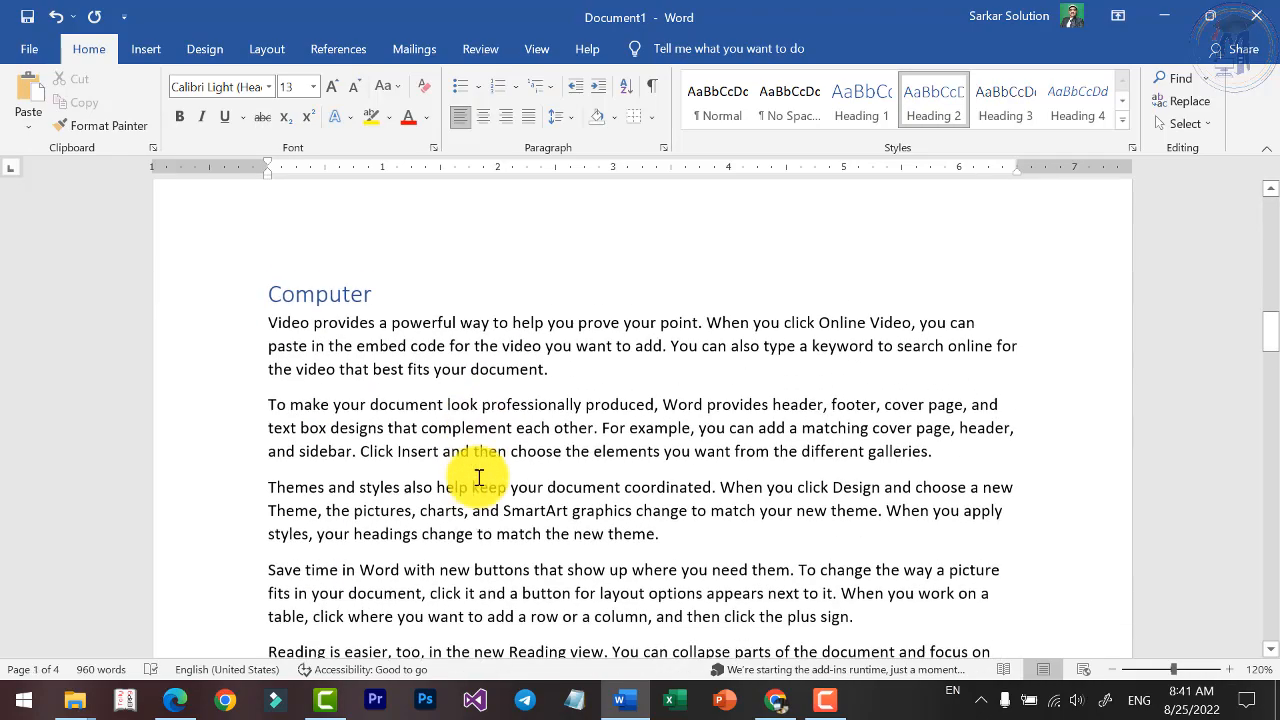
scroll(479, 478, "down", 4)
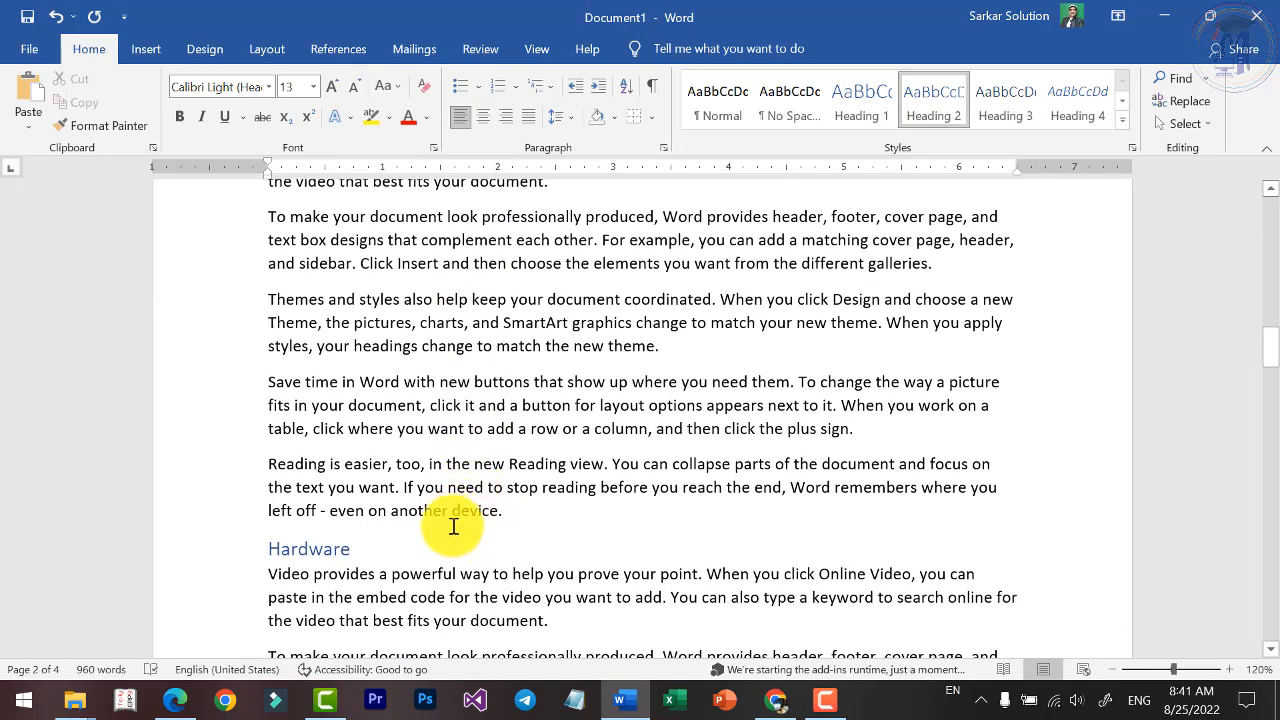
scroll(450, 525, "down", 5)
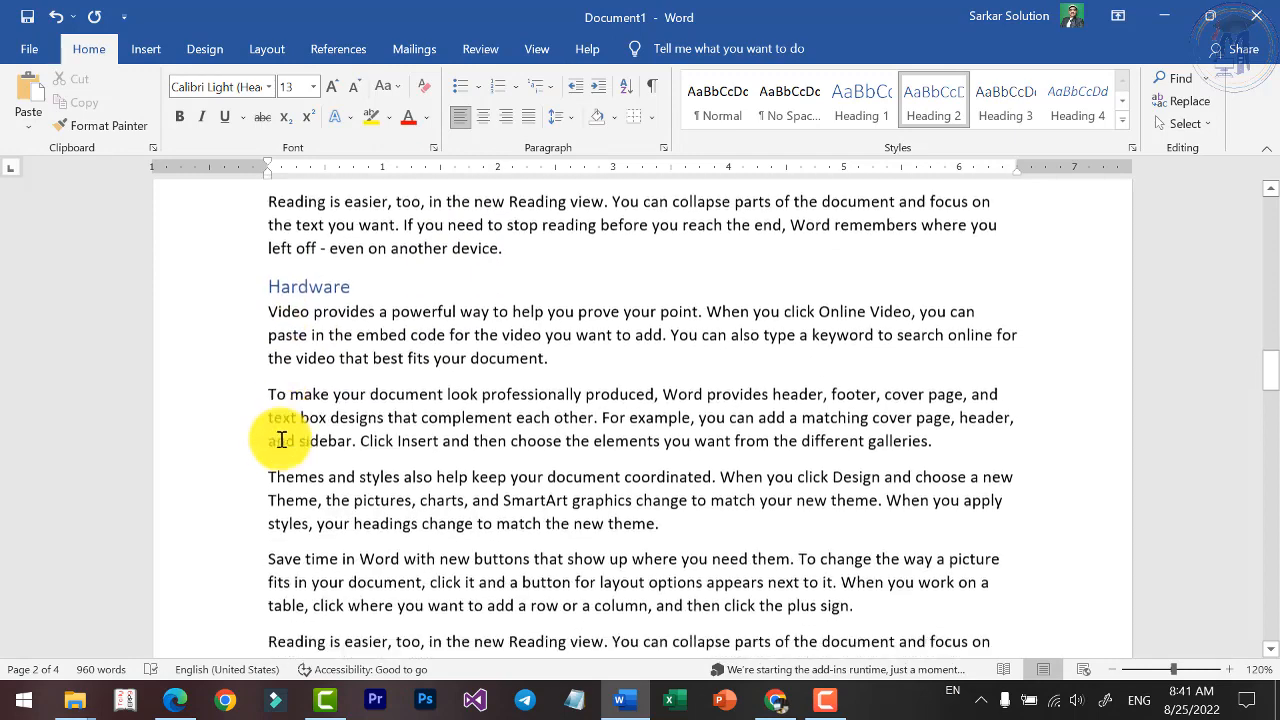
scroll(282, 440, "down", 2)
scroll(394, 400, "down", 2)
scroll(491, 500, "up", 3)
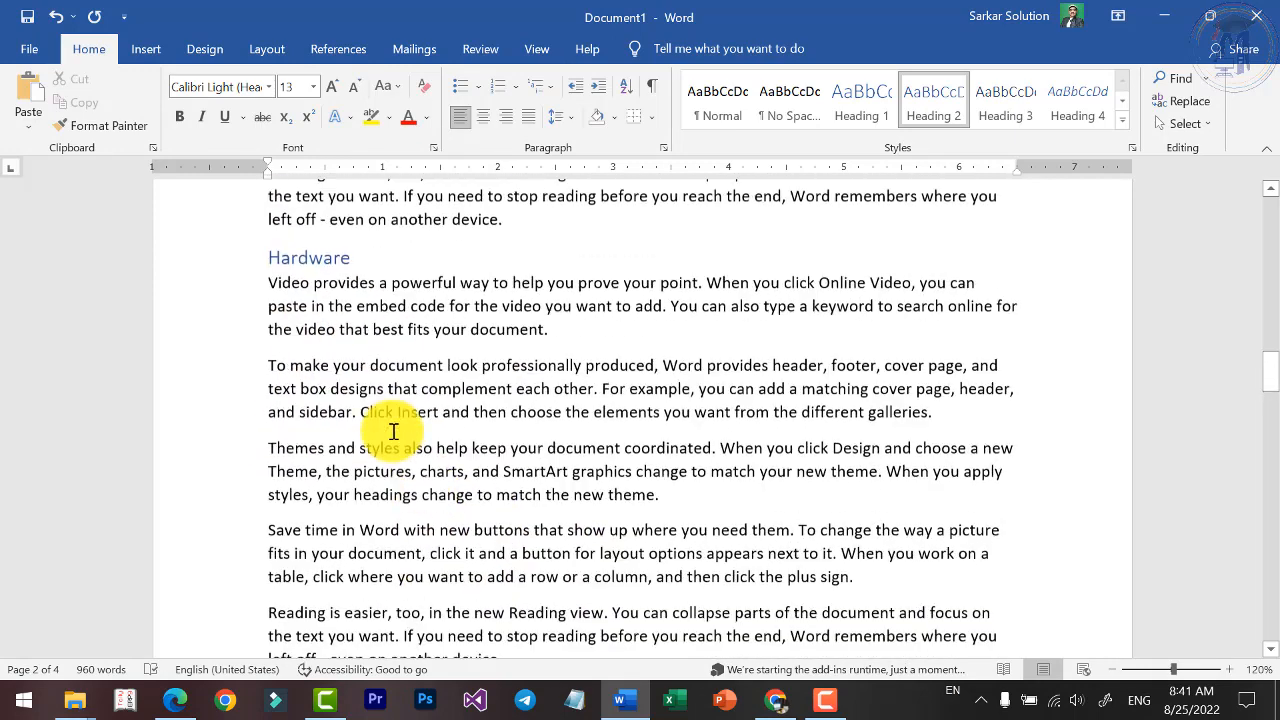
Copy the whole "Hardware" section, heading and paragraphs, and paste it below the original, leaving an empty paragraph between them
left_click_drag(268, 266, 670, 622)
key("ctrl+c")
scroll(537, 498, "down", 3)
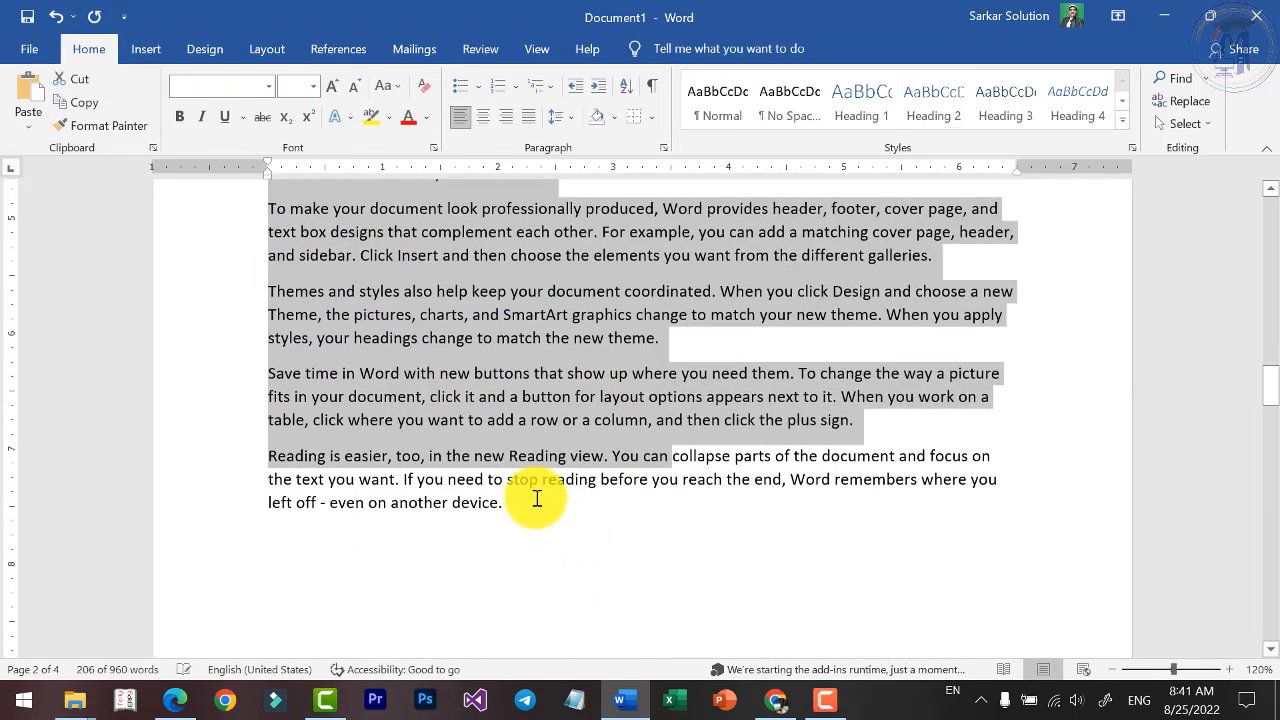
left_click(541, 511, "shift")
left_click(562, 523)
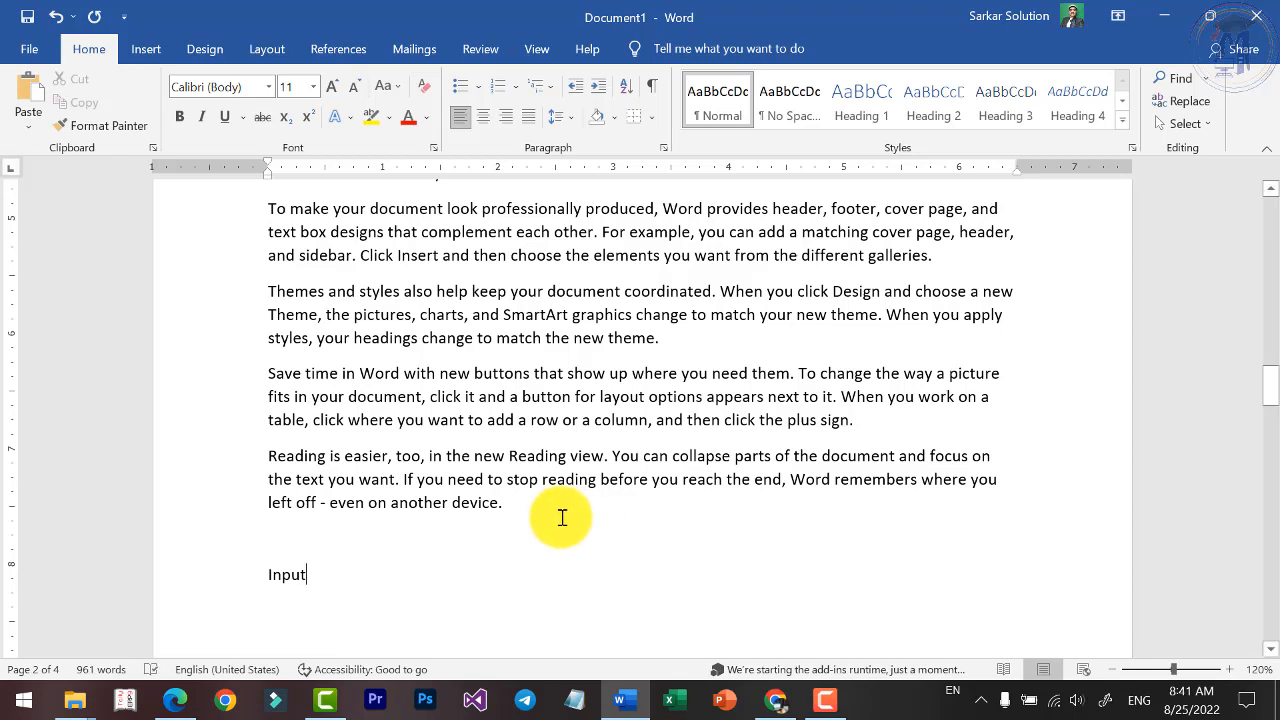
key("ctrl+v")
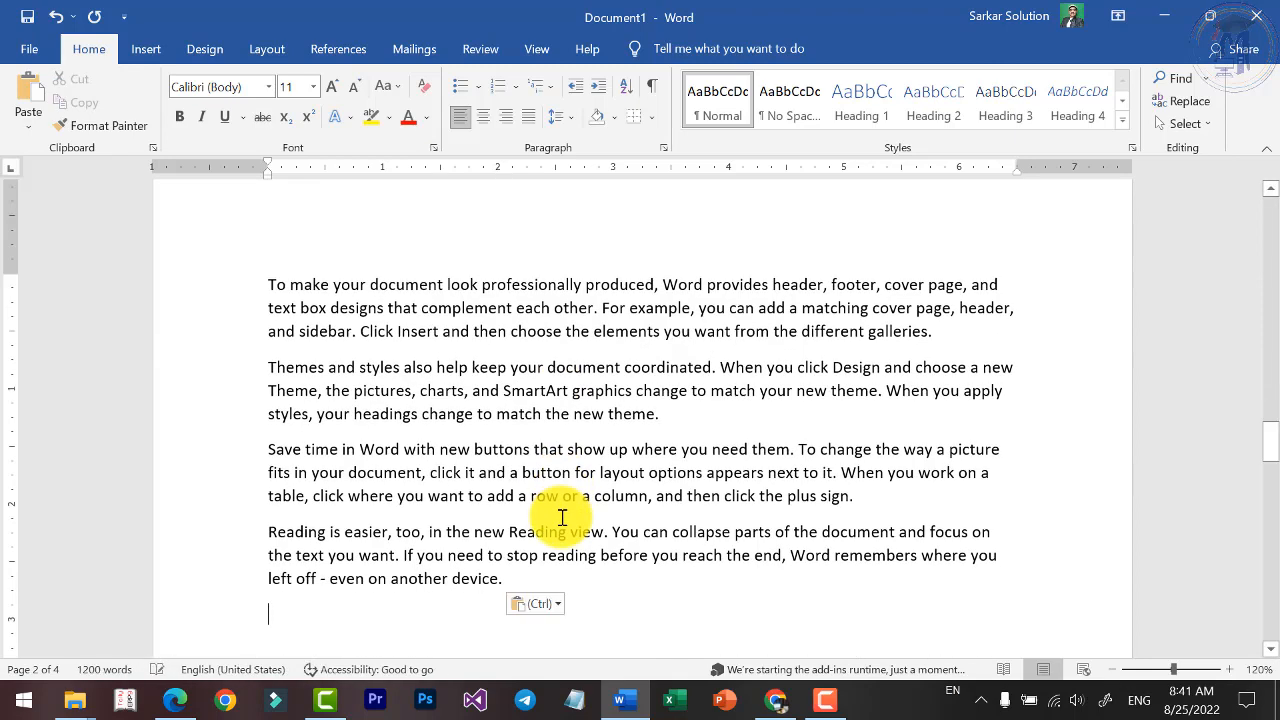
Apply the Heading 3 style to the duplicated "Hardware" heading and replace its text with "Input"
scroll(570, 515, "up", 8)
left_click(308, 426)
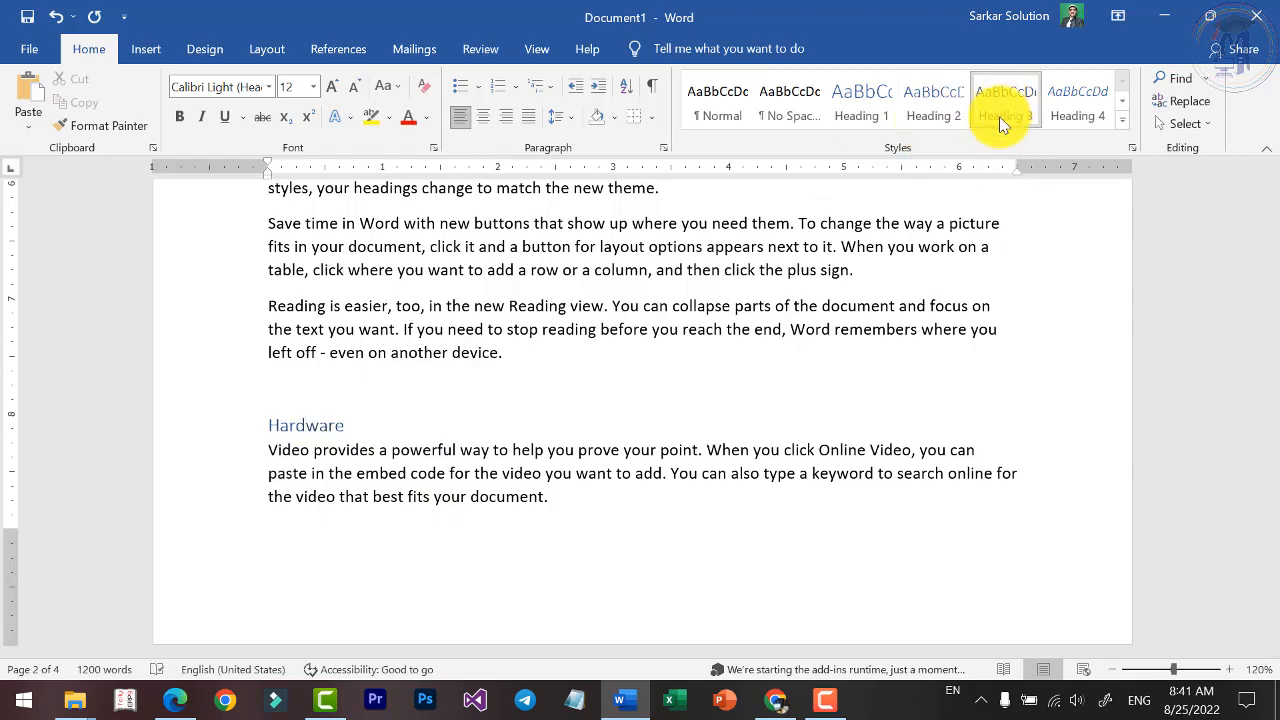
left_click(1001, 112)
scroll(480, 430, "down", 3)
scroll(390, 375, "up", 2)
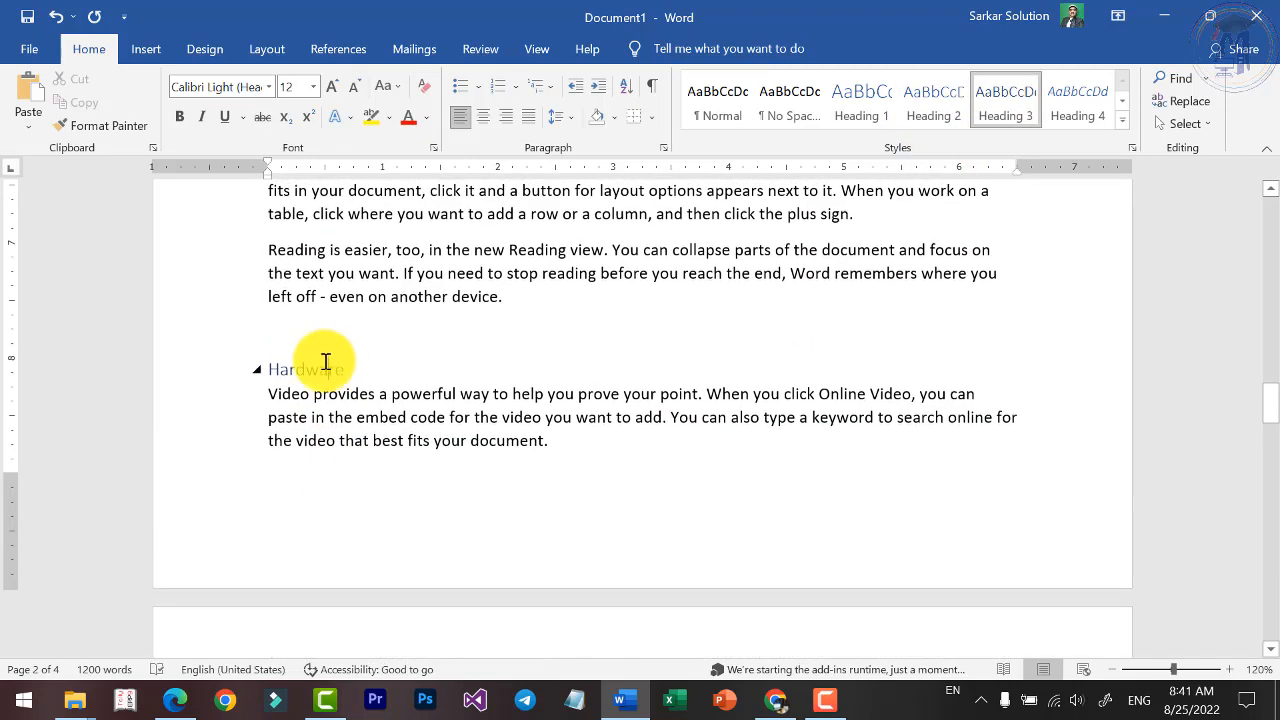
double_click(325, 369)
type("Input")
scroll(600, 540, "up", 8)
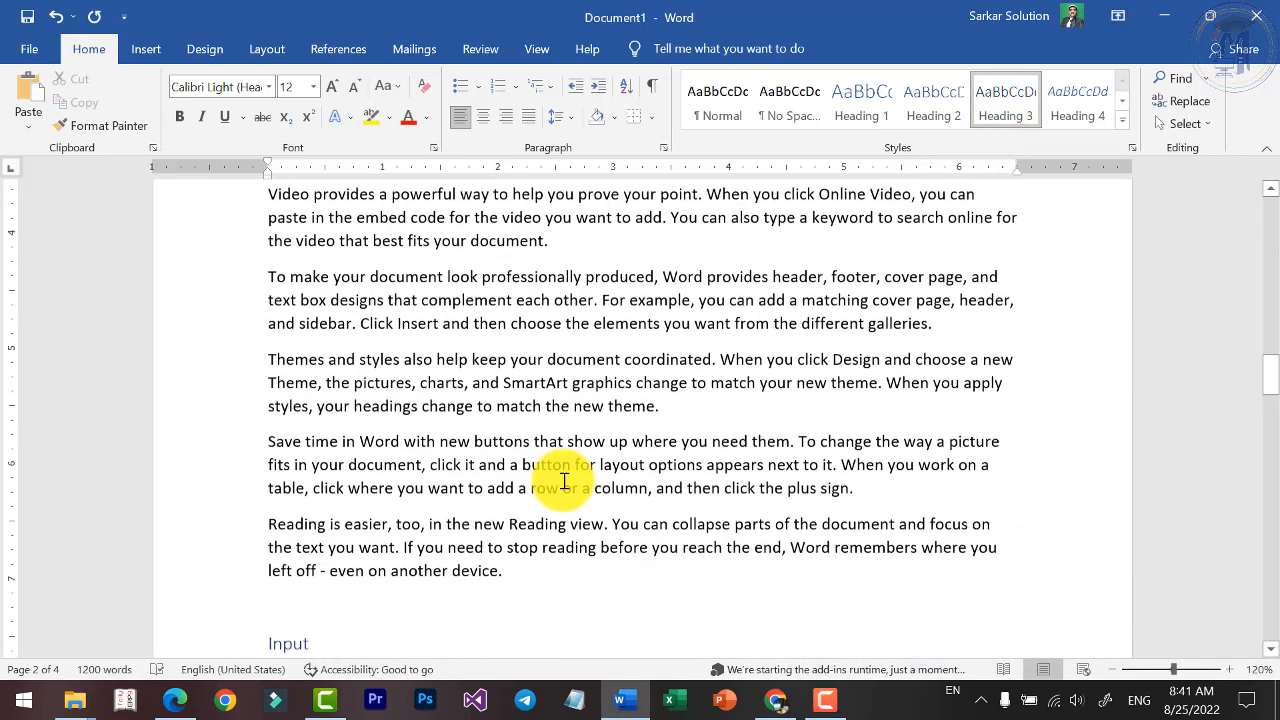
Copy the whole "Input" section, heading and paragraphs, and paste it directly below its last paragraph, before the "Software" section
scroll(475, 460, "down", 7)
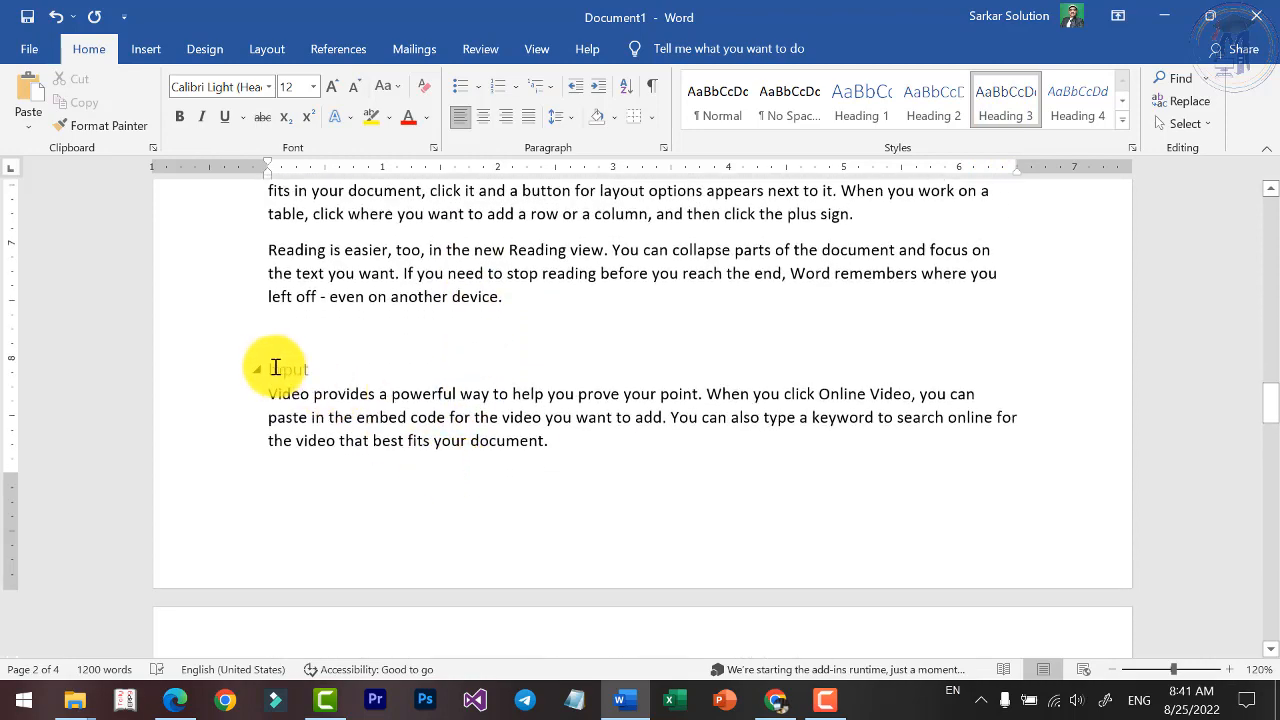
left_click_drag(270, 372, 588, 486)
scroll(595, 520, "down", 8)
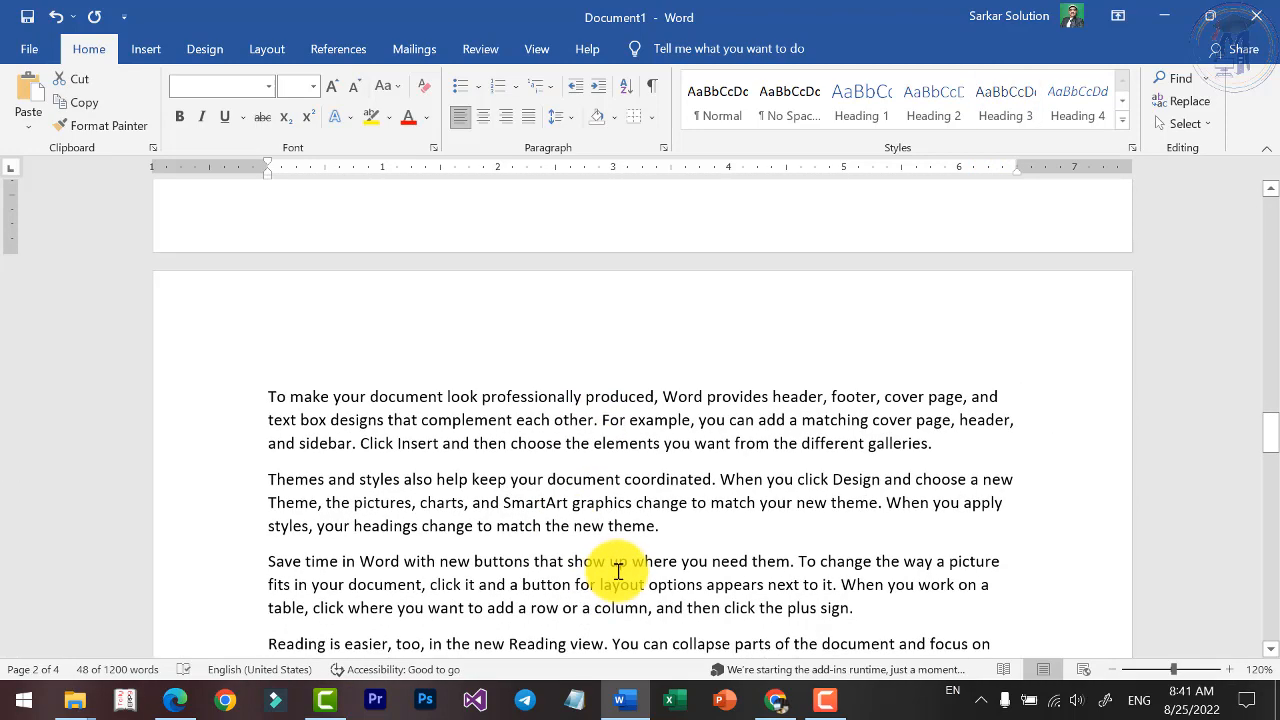
left_click(554, 523, "shift")
left_click(556, 532)
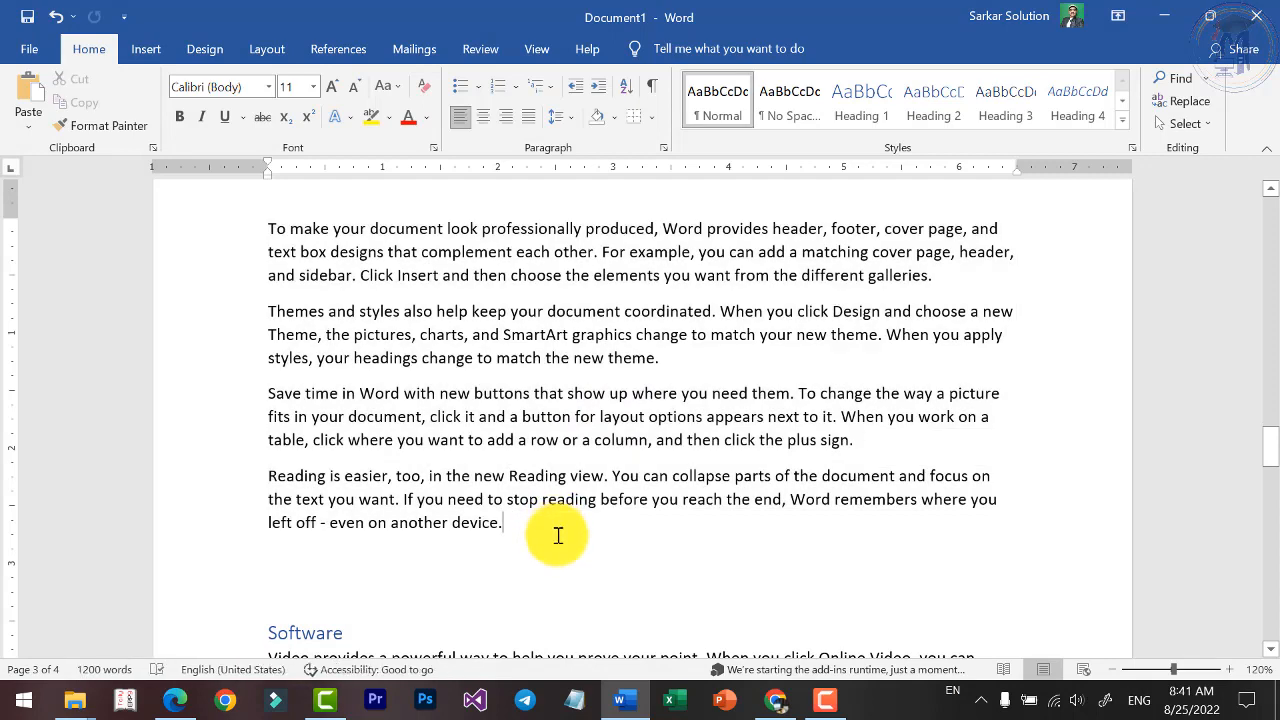
key("Return")
type("Input Video provides a powerful way to help you prove your point. When you click Online Video, you can paste in the embed code for the video you want to add. You can also type a keyword to search online for the video that best fits your document. To make your document look professionally produced, Word provides header, footer, cover page, and text box designs that complement each other. For example, you can add a matching cover page, header, and sidebar. Click Insert and then choose the elements you want from the different galleries. Themes and styles also help keep your document coordinated. When you click Design and choose a new Theme, the pictures, charts, and SmartArt graphics change to match your new theme. When you apply styles, your headings change to match the new theme. Save time in Word with new buttons that show up where you need them. To change the way a picture fits in your document, click it and a button for layout options appears next to it. When you work on a table, click where you want to add a row or a column, and then click the plus sign. Reading is easier, too, in the new Reading view. You can collapse parts of the document and focus on the text you want. If you need to stop reading before you reach the end, Word remembers where you left off - even on another device.")
Replace the text of the duplicated "Input" heading with "Processing"
scroll(266, 360, "up", 2)
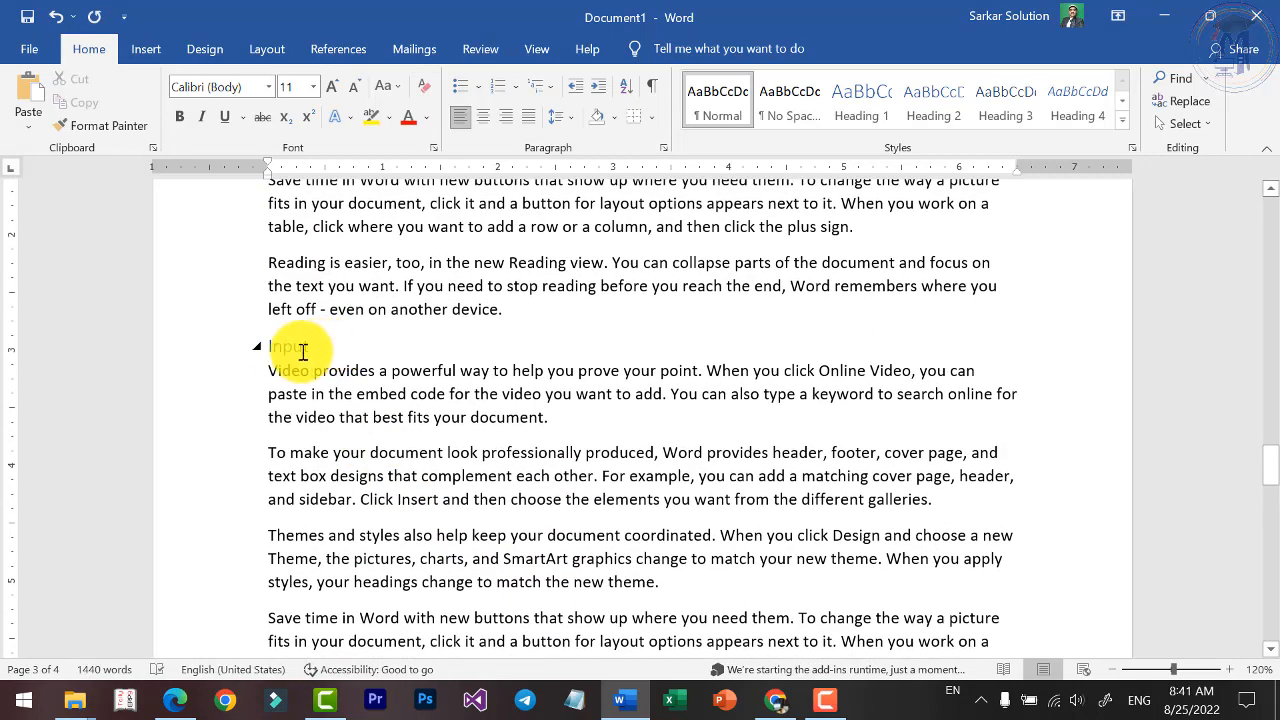
double_click(282, 350)
type("Proce")
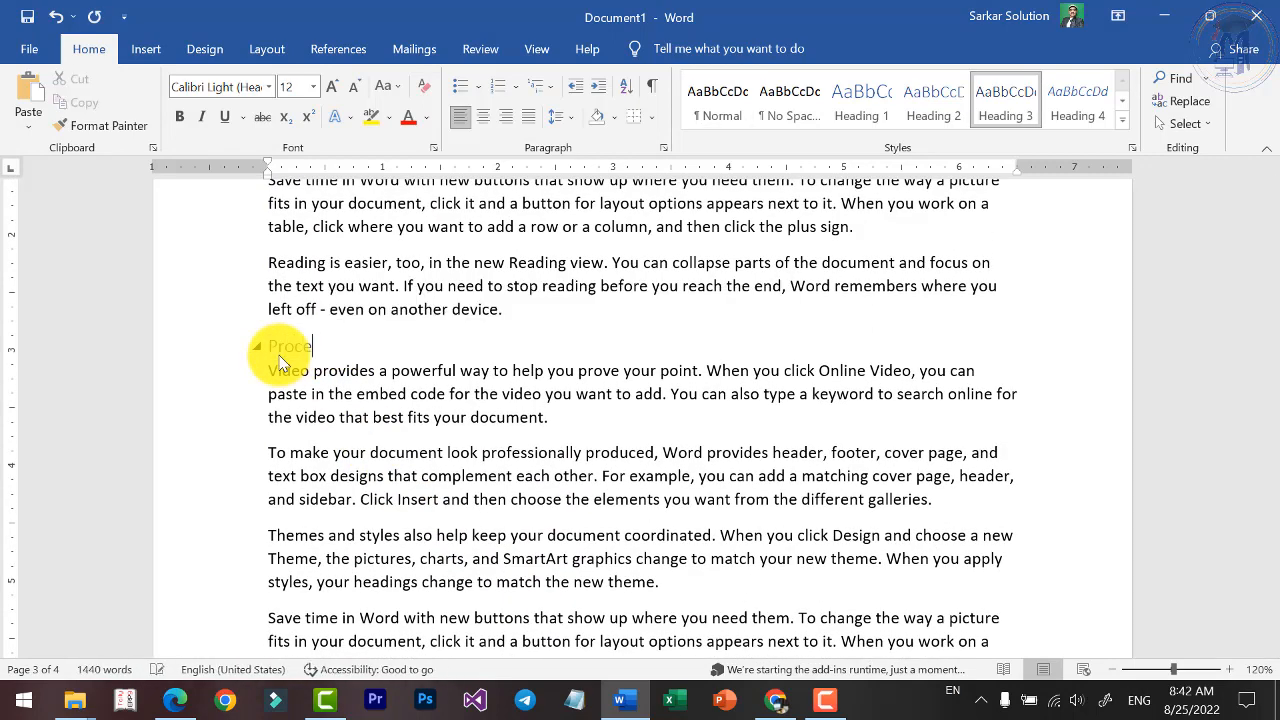
type("ssing")
Paste the copied "Input" section again after the "Processing" section and change its heading to "Output"
scroll(280, 362, "down", 4)
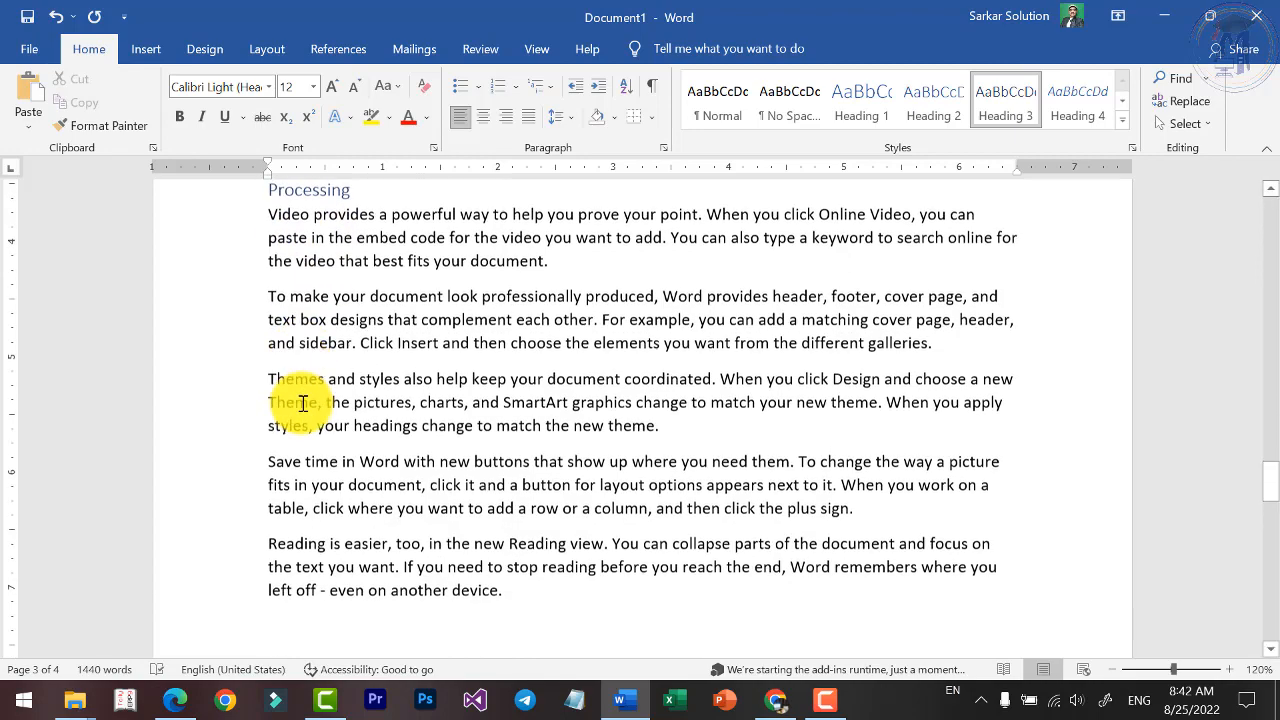
left_click(515, 428)
key("Return")
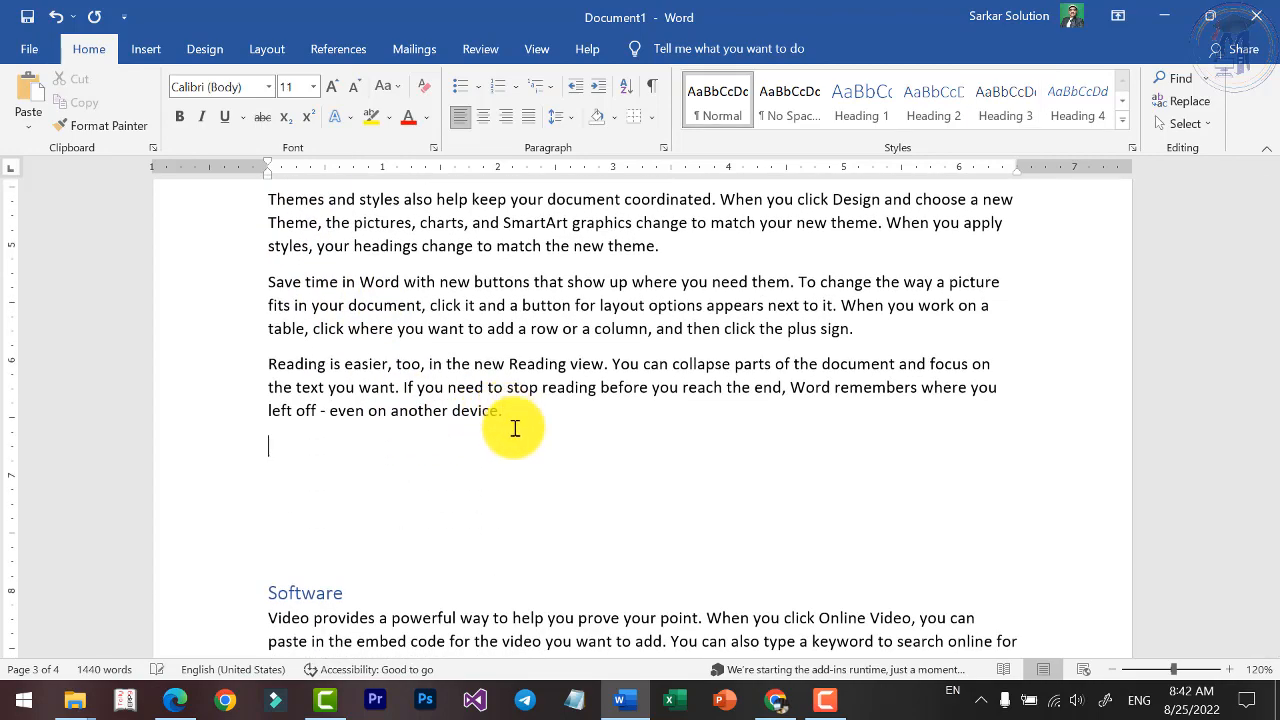
key("ctrl+v")
double_click(287, 322)
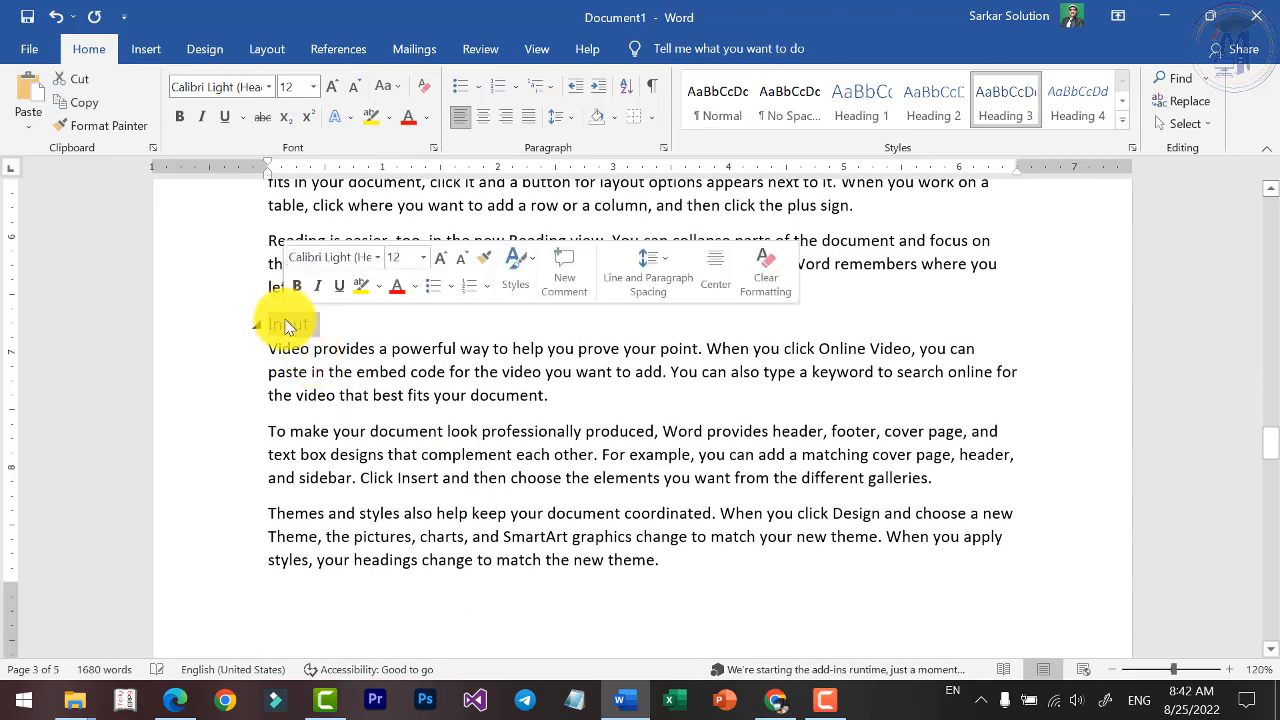
type("Outp")
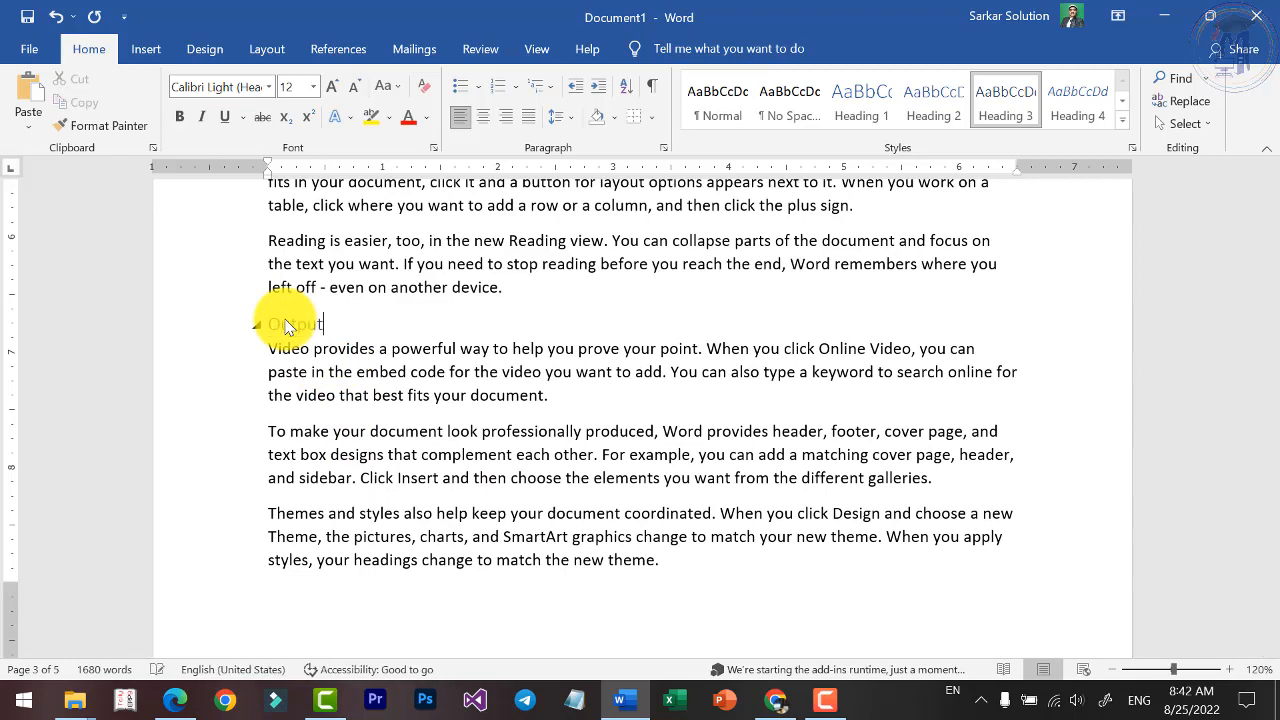
Delete the extra empty paragraphs between the end of the "Output" section and the "Software" heading
scroll(374, 363, "down", 10)
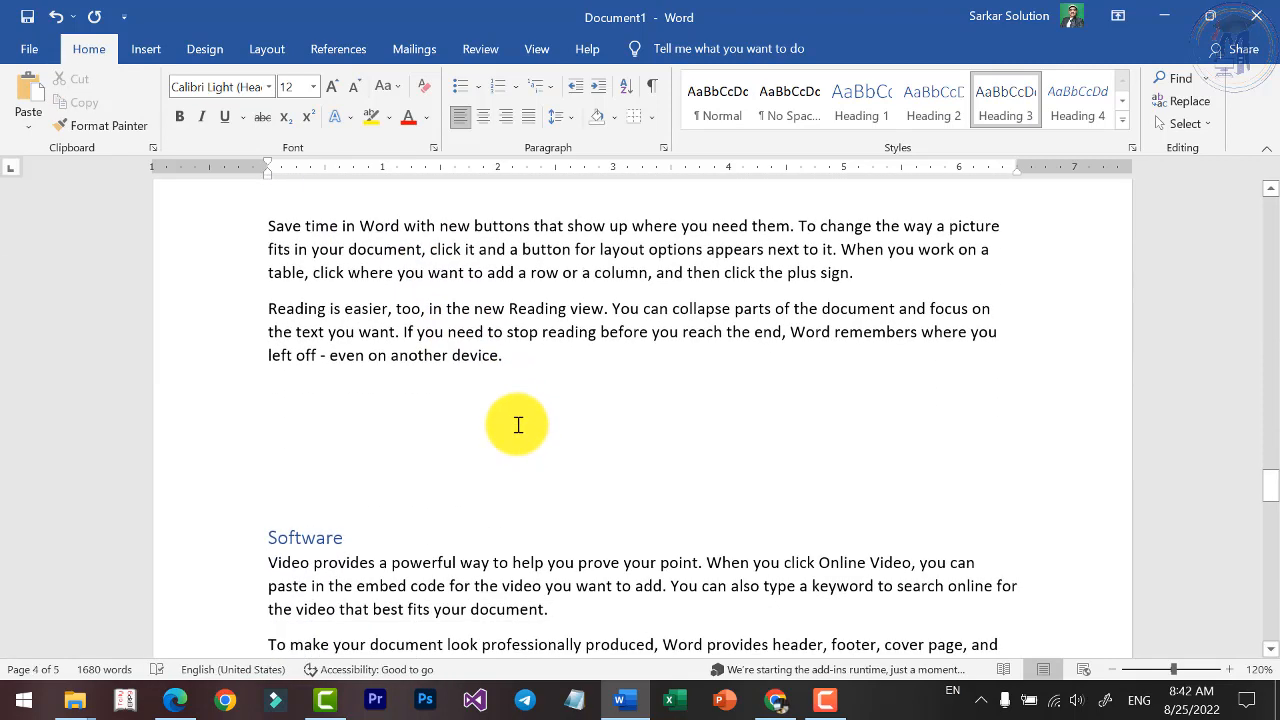
left_click(518, 425)
key("Delete")
key("Delete")
key("Delete")
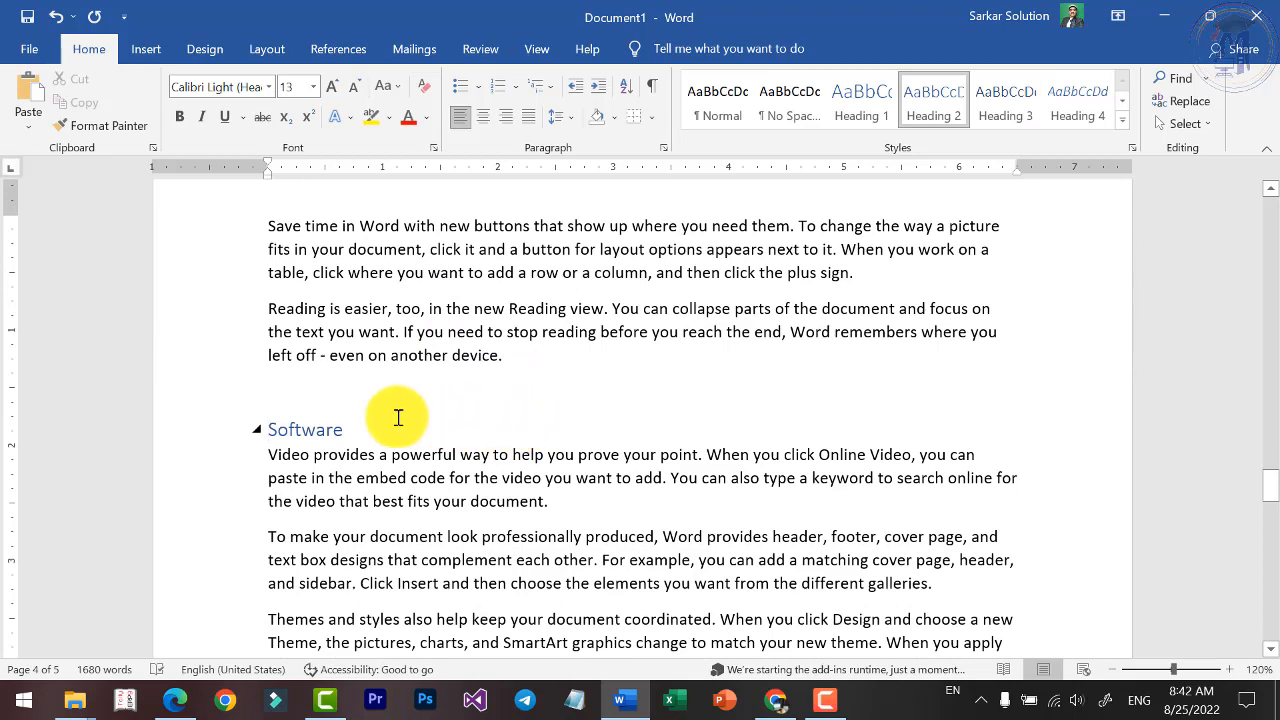
left_click(369, 405)
key("Delete")
Insert an Automatic Table 1 table of contents at the start of the blank first page
left_click_drag(1268, 497, 1248, 212)
left_click(391, 273)
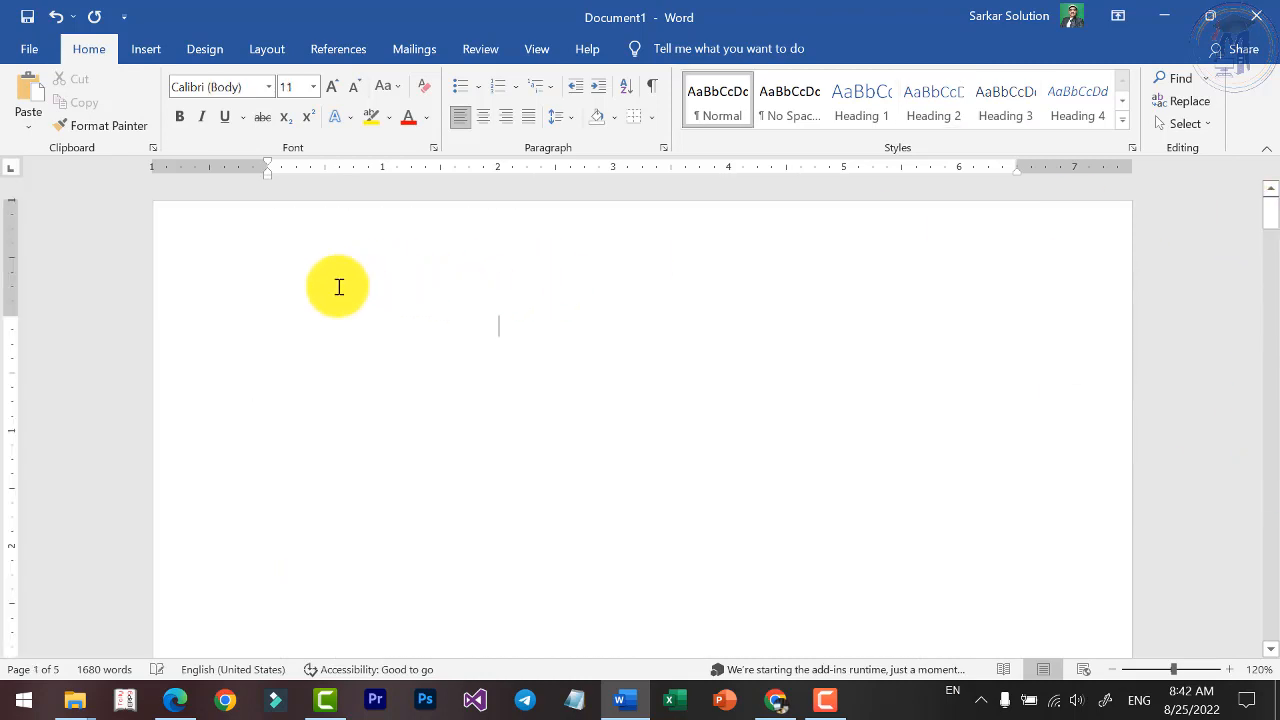
left_click(222, 280)
left_click(275, 328)
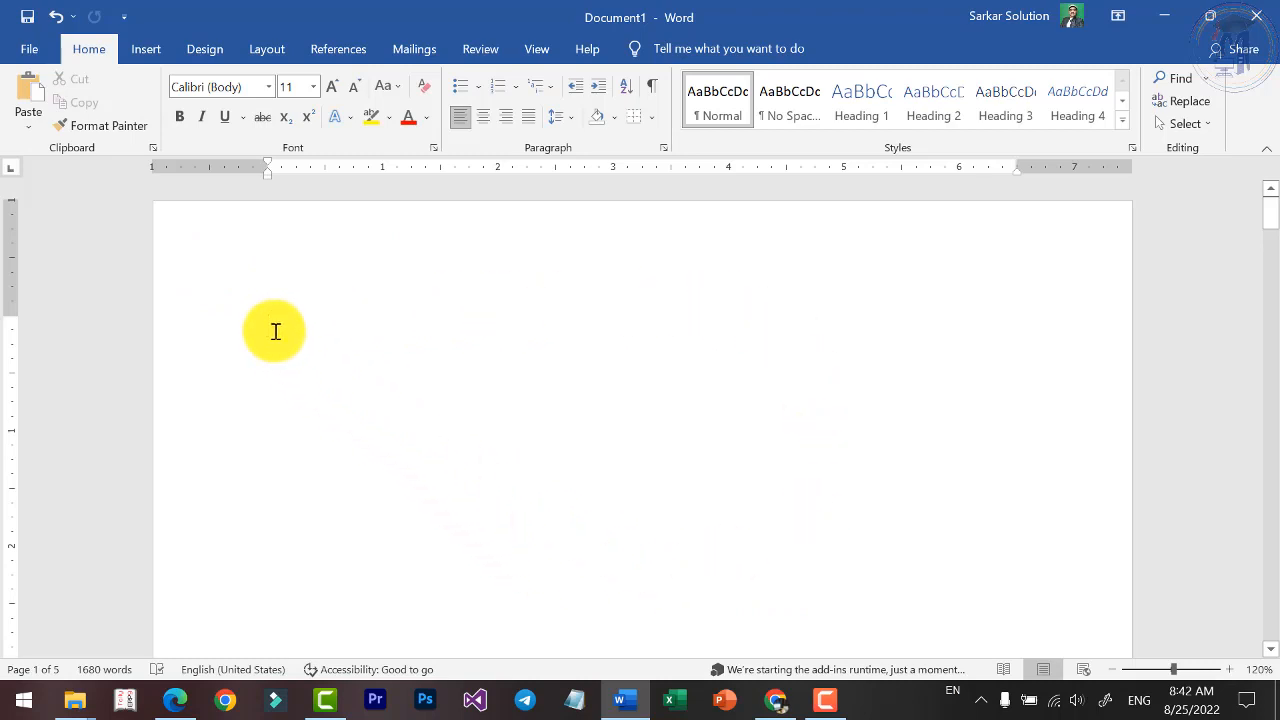
left_click(335, 50)
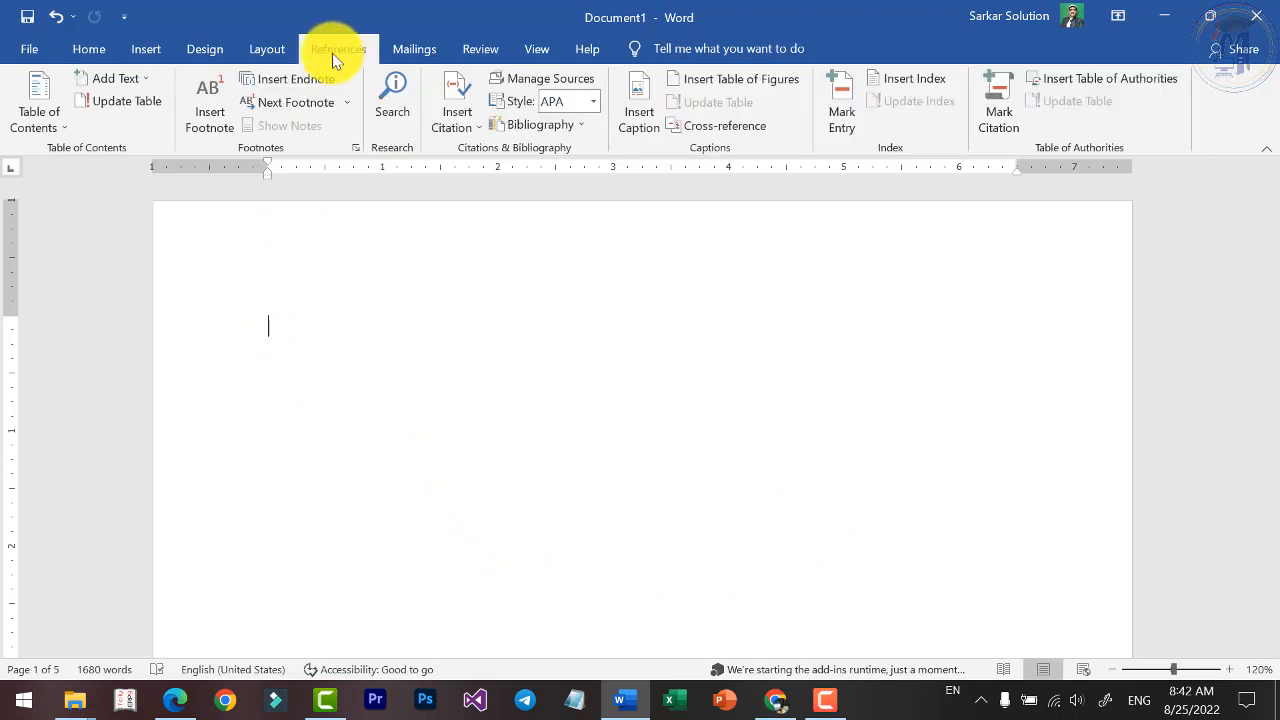
left_click(54, 128)
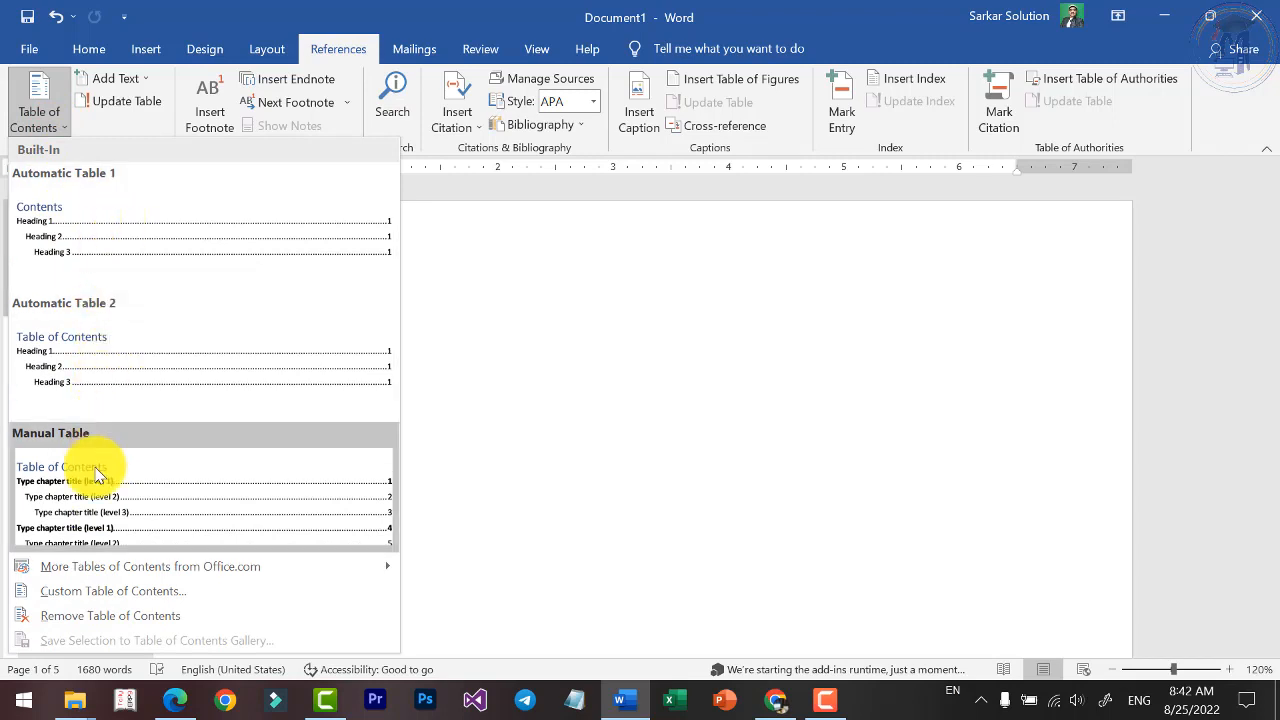
left_click(90, 246)
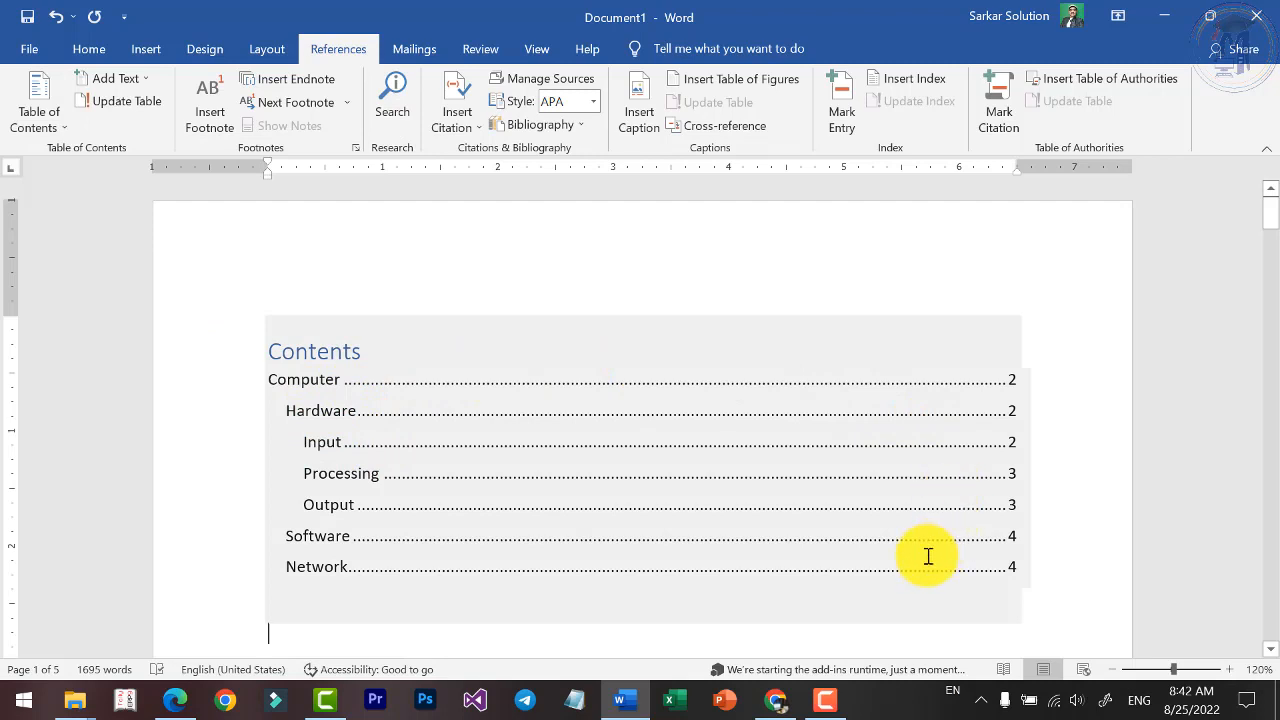
Examine the title, entries, heading levels and page numbers in the inserted table of contents
left_click_drag(274, 354, 377, 351)
left_click(286, 357)
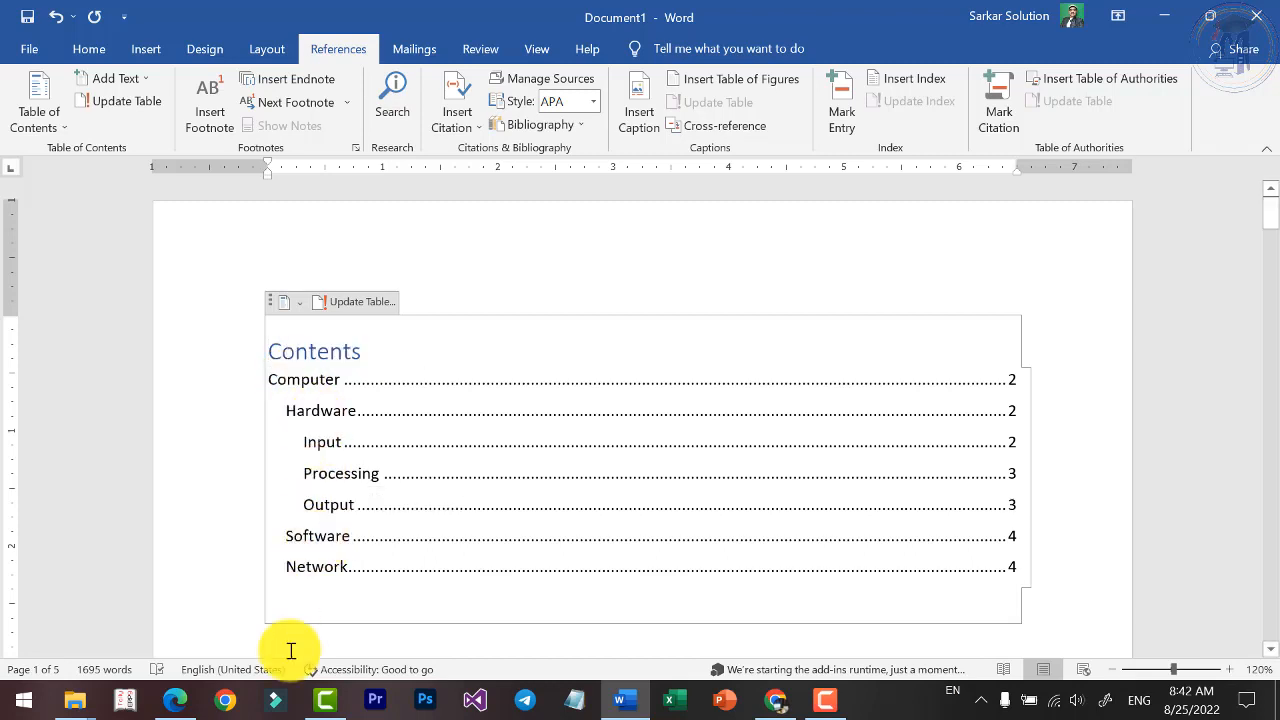
left_click(279, 378)
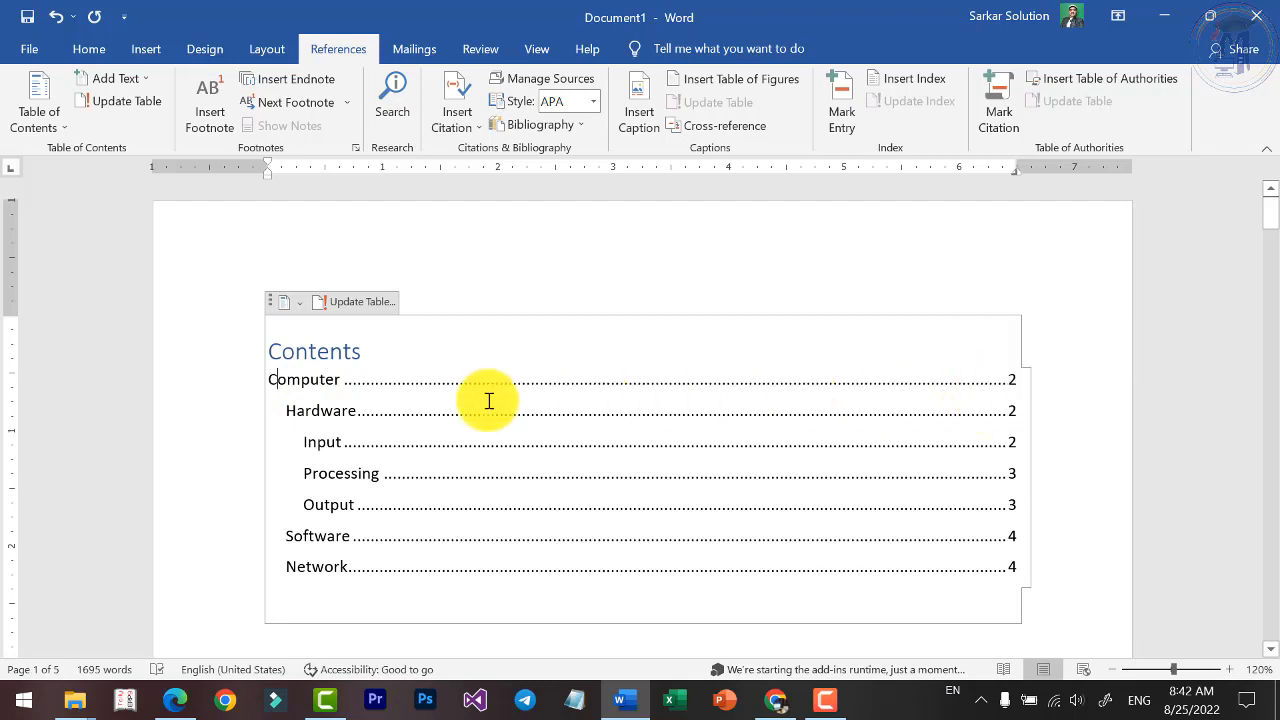
left_click(329, 411)
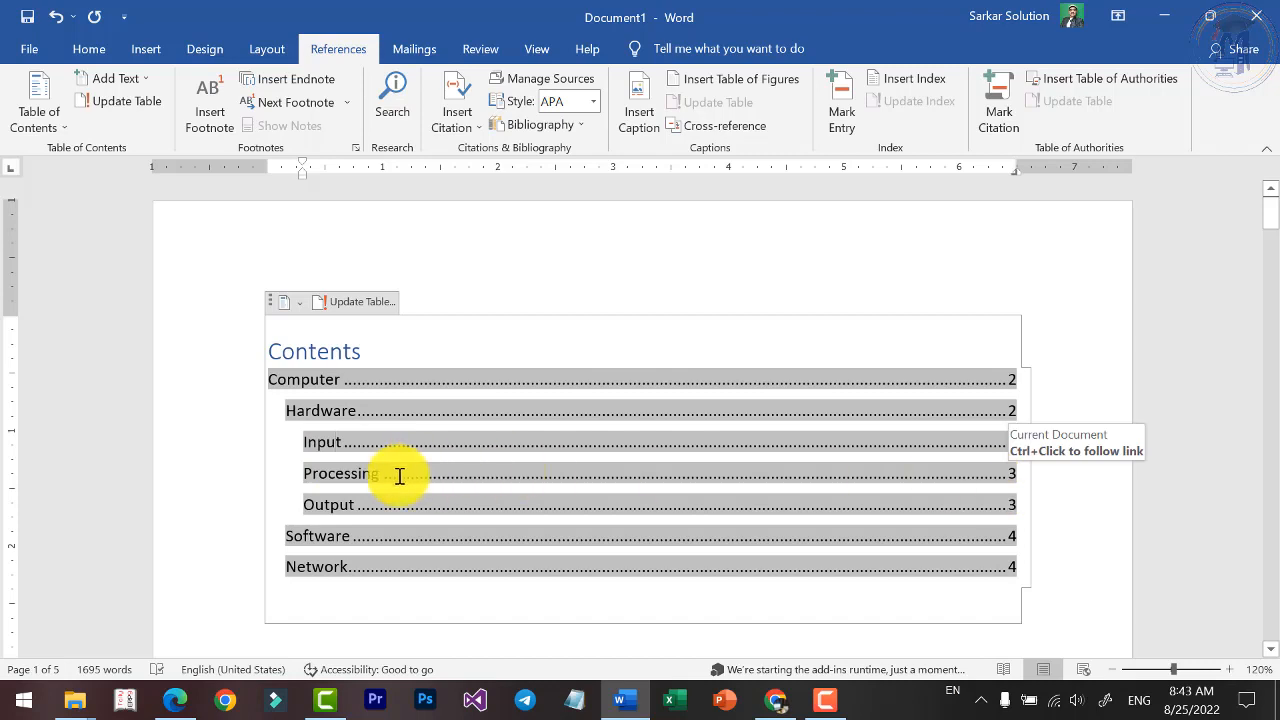
left_click(360, 474)
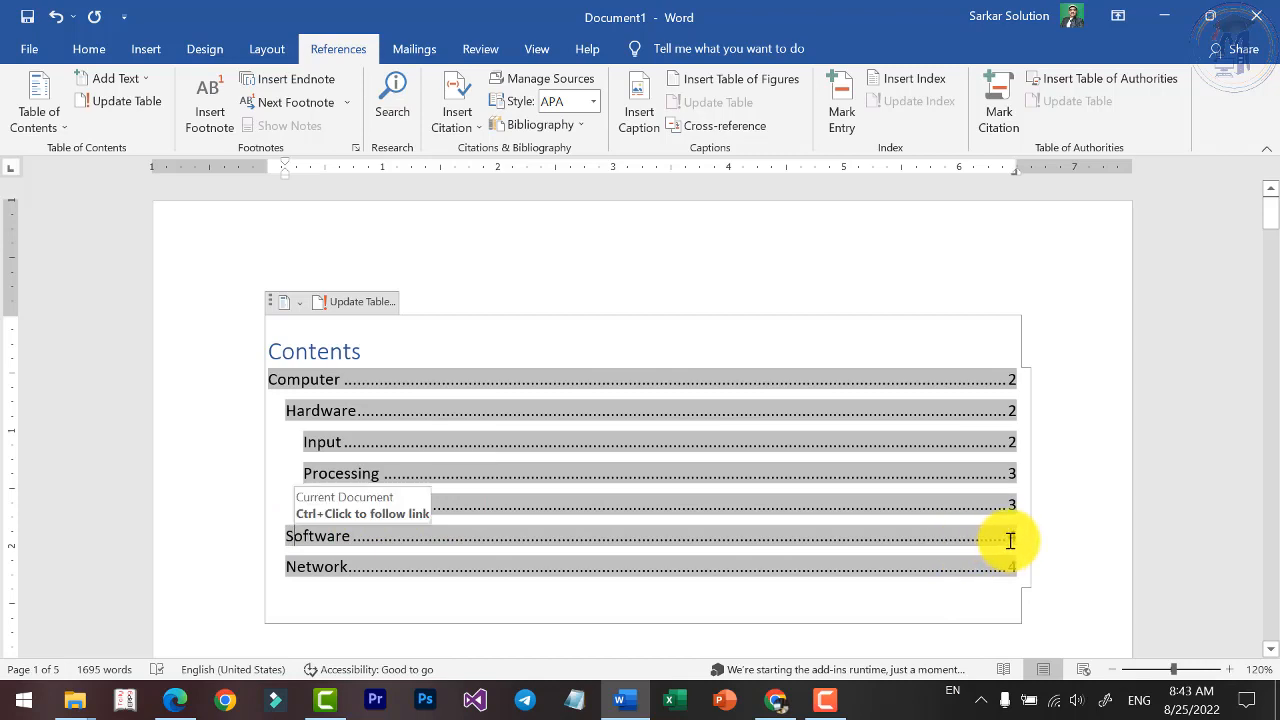
left_click(321, 567)
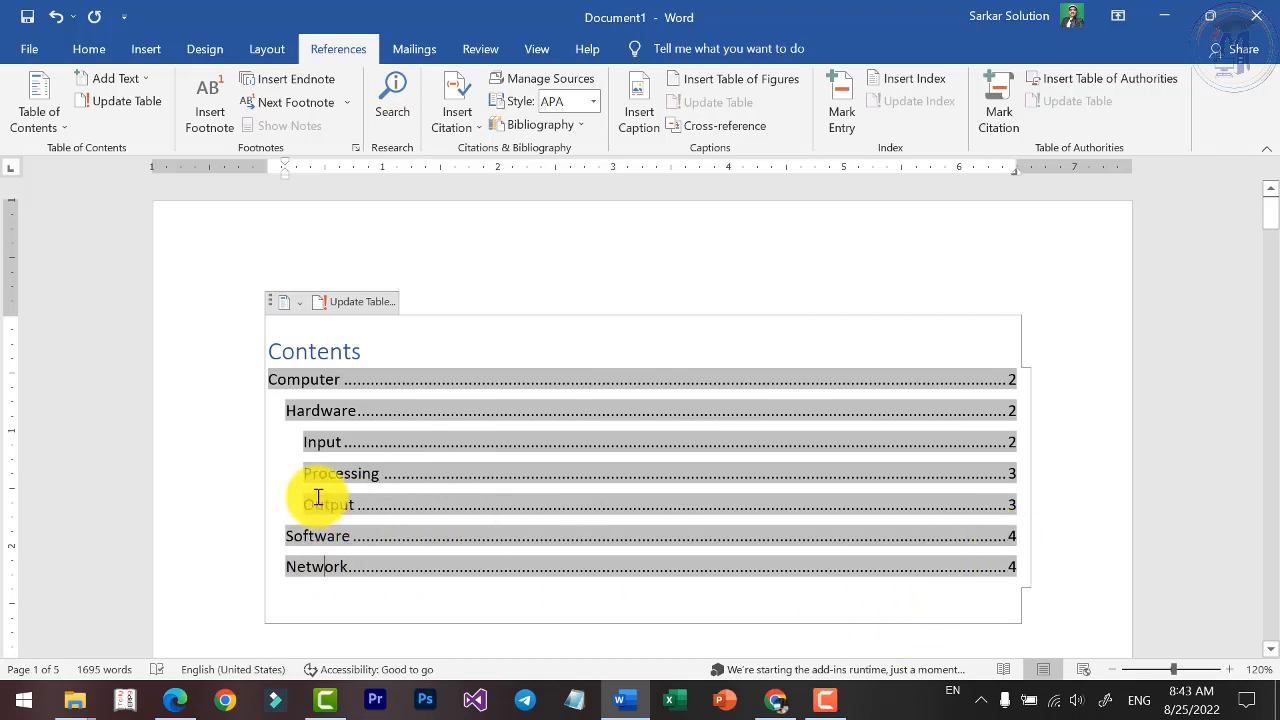
left_click(315, 460)
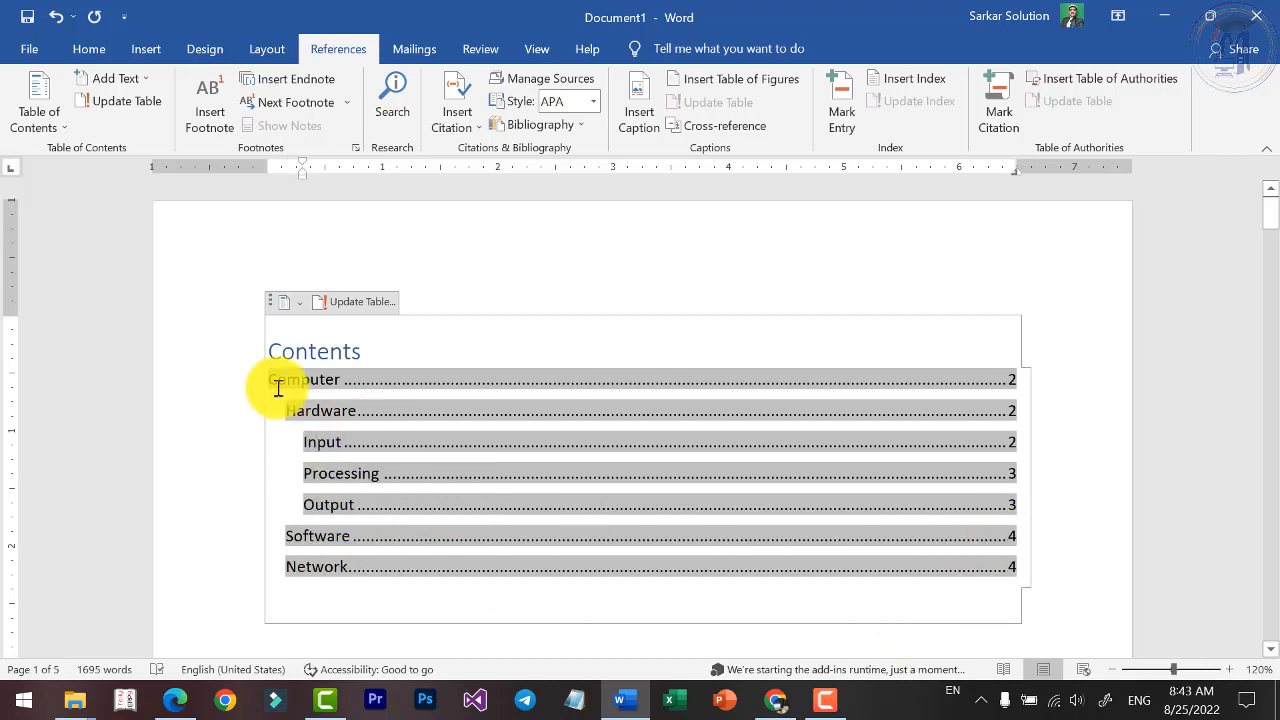
left_click_drag(293, 411, 327, 414)
left_click(311, 534)
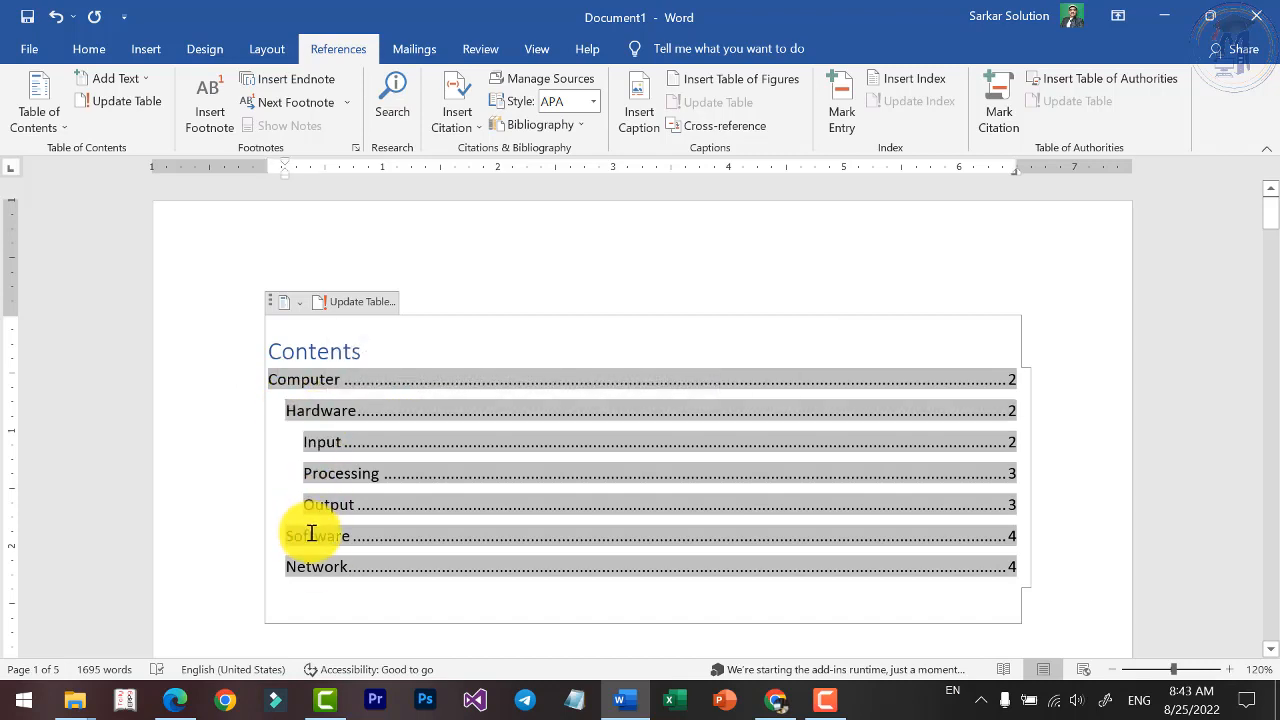
Follow the "Hardware", "Output" and "Network" links in the table of contents, returning to the table after each one
left_click(313, 562)
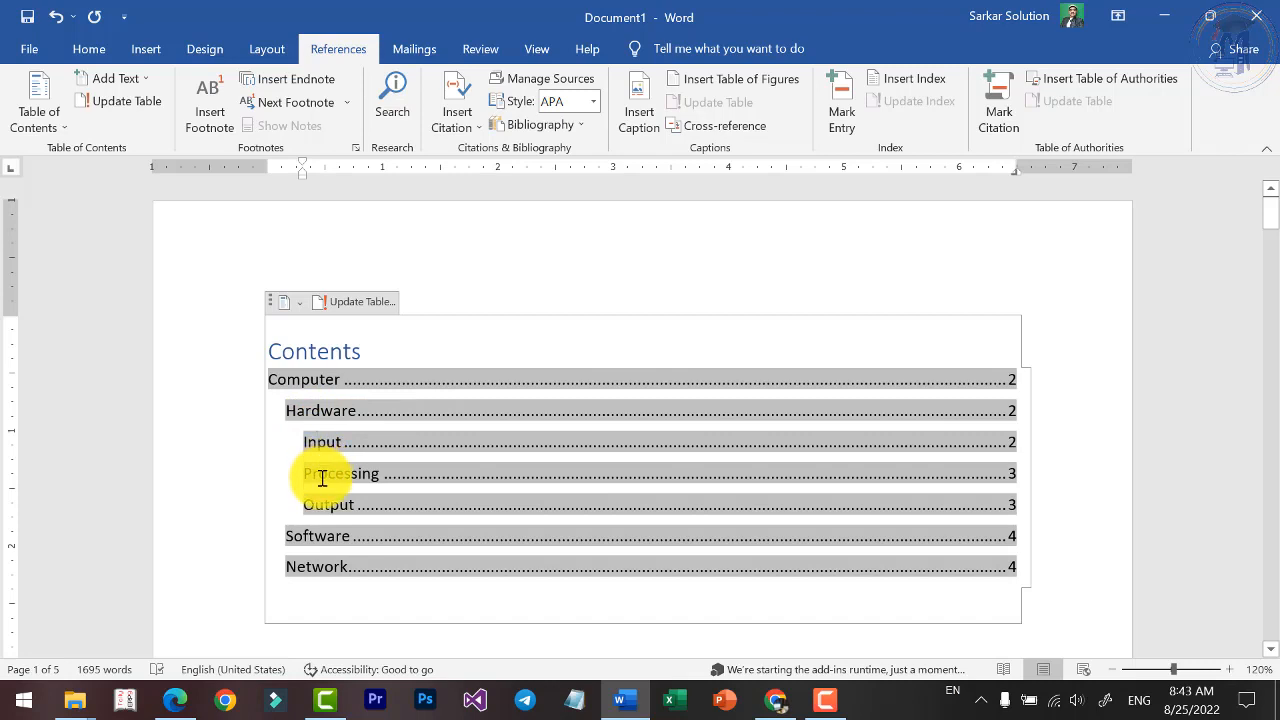
left_click(322, 512)
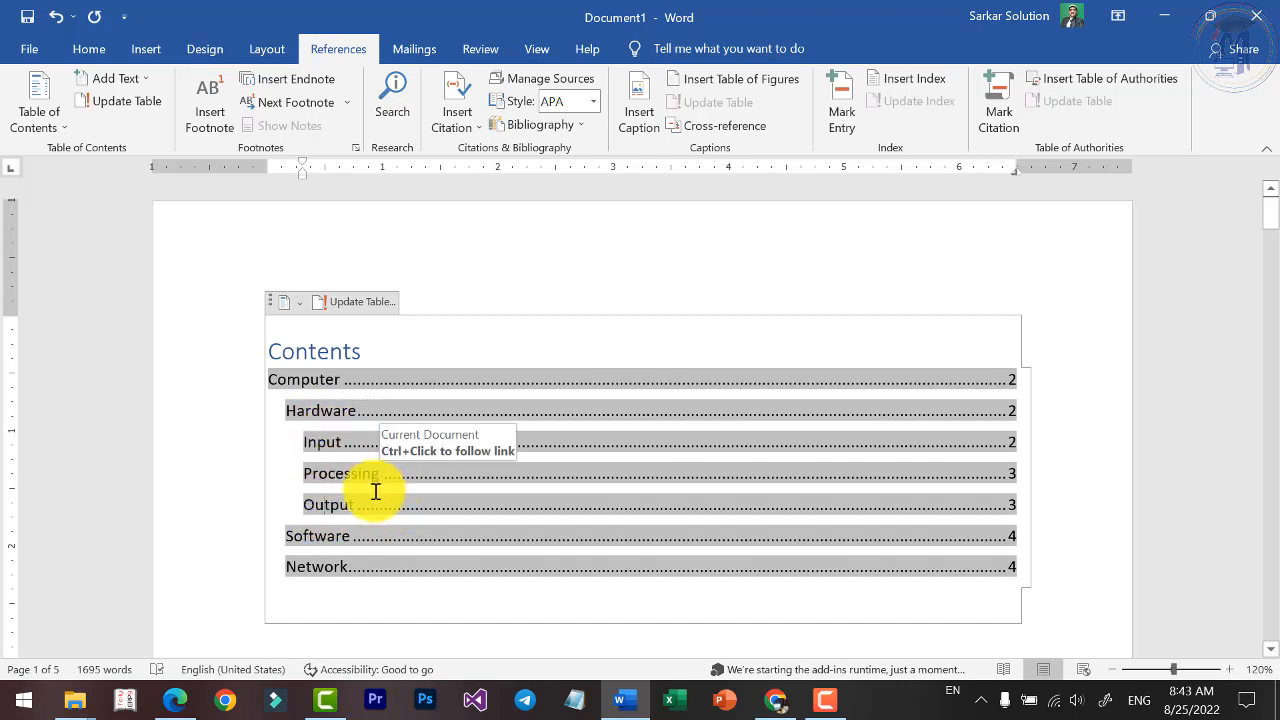
left_click(316, 410, "ctrl")
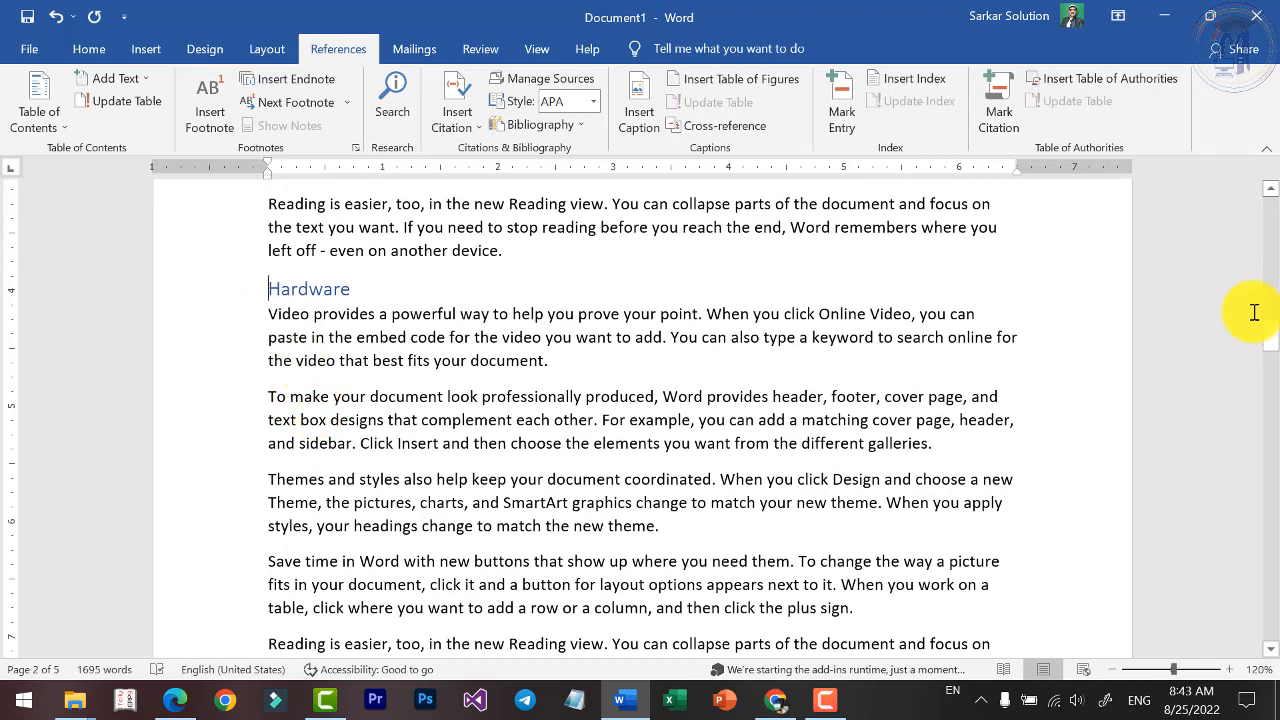
left_click_drag(1270, 340, 1270, 212)
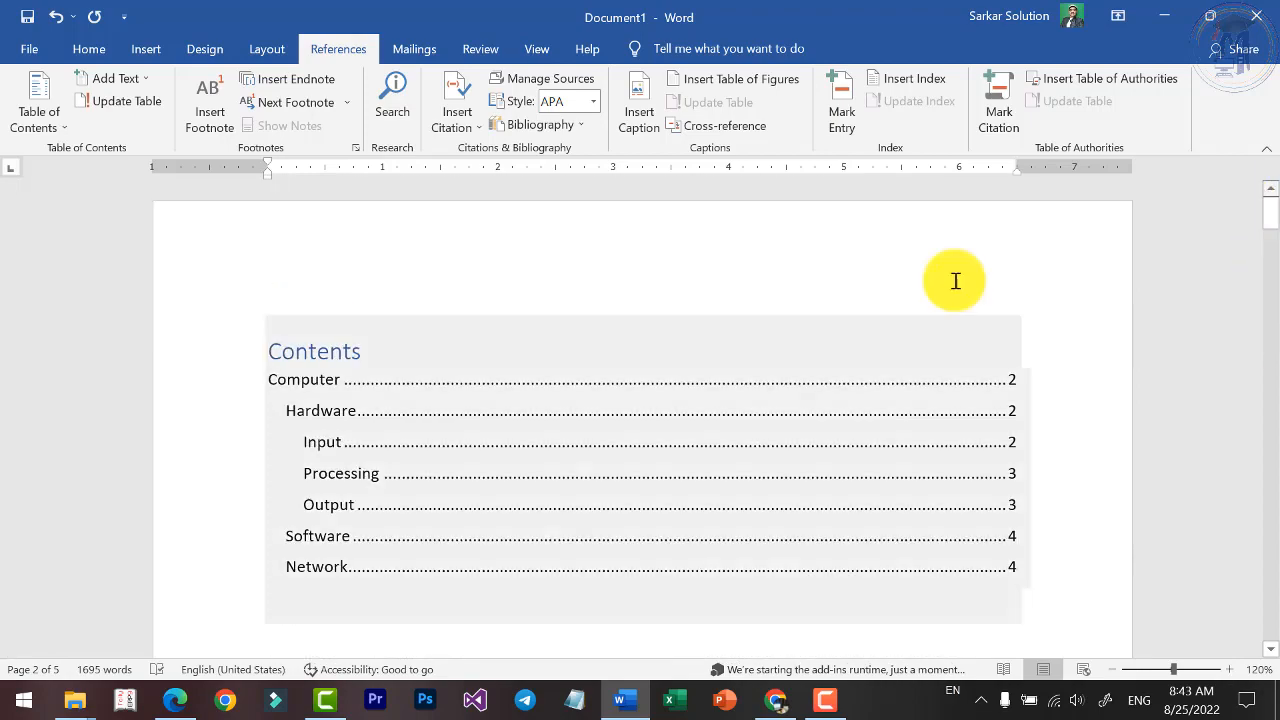
left_click(330, 504, "ctrl")
scroll(460, 470, "up", 15)
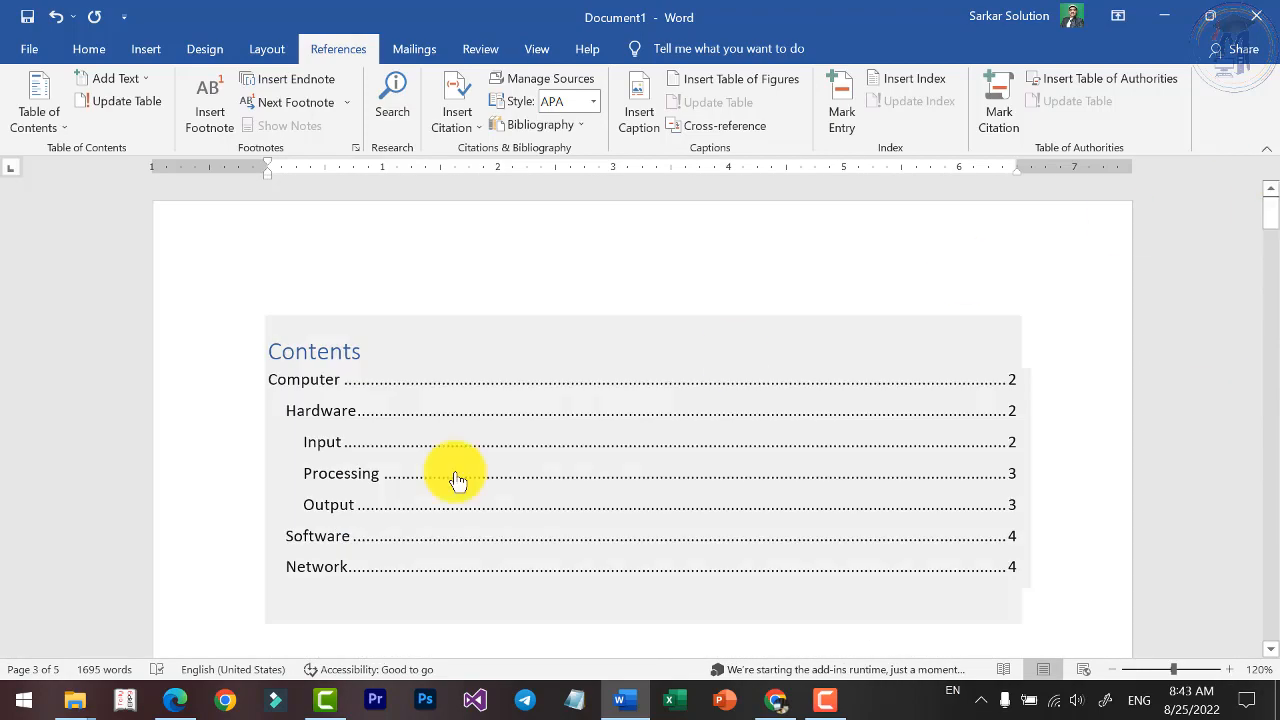
left_click(300, 568, "ctrl")
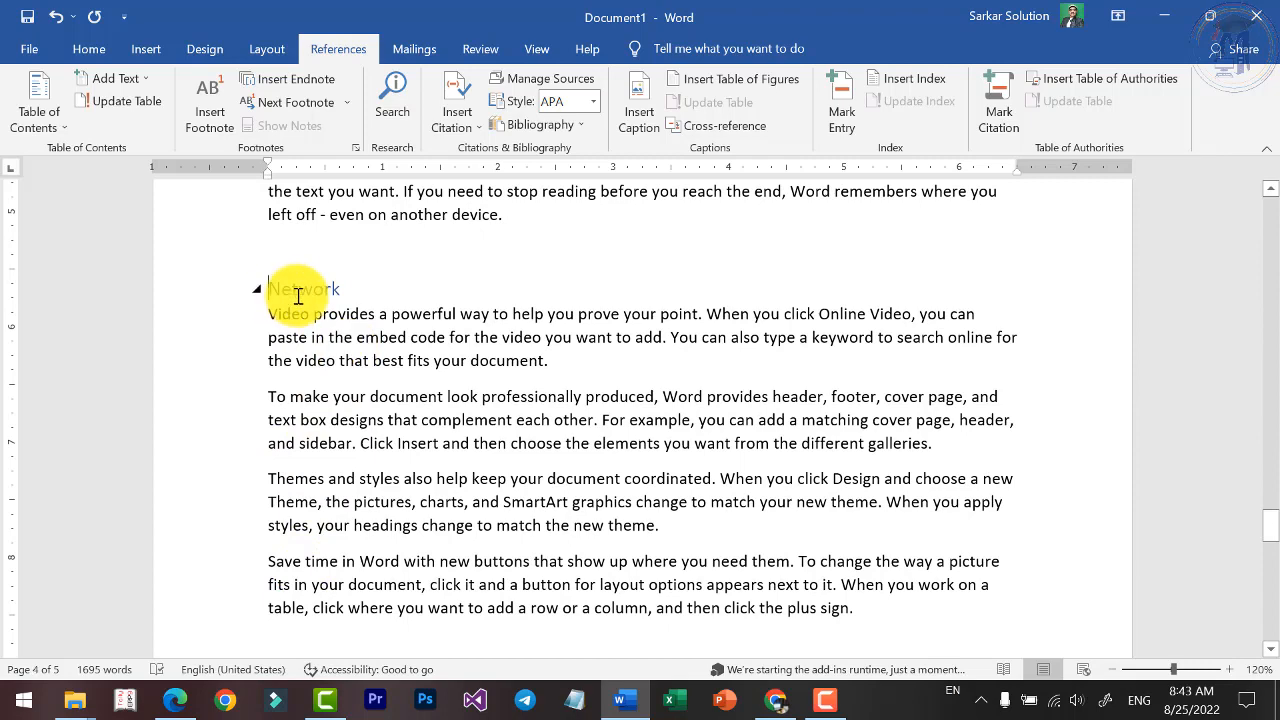
left_click_drag(1272, 538, 1248, 210)
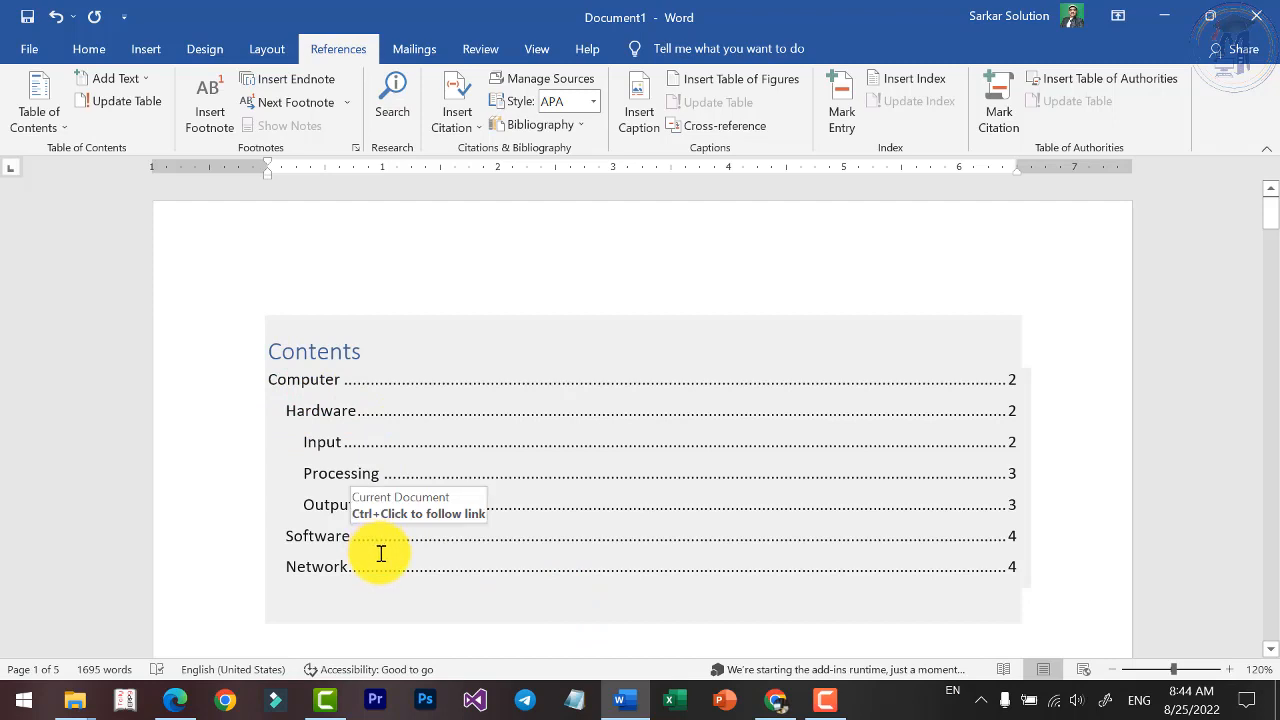
Change the "Input" heading below the "Hardware" section to "Input Devices"
left_click(312, 597)
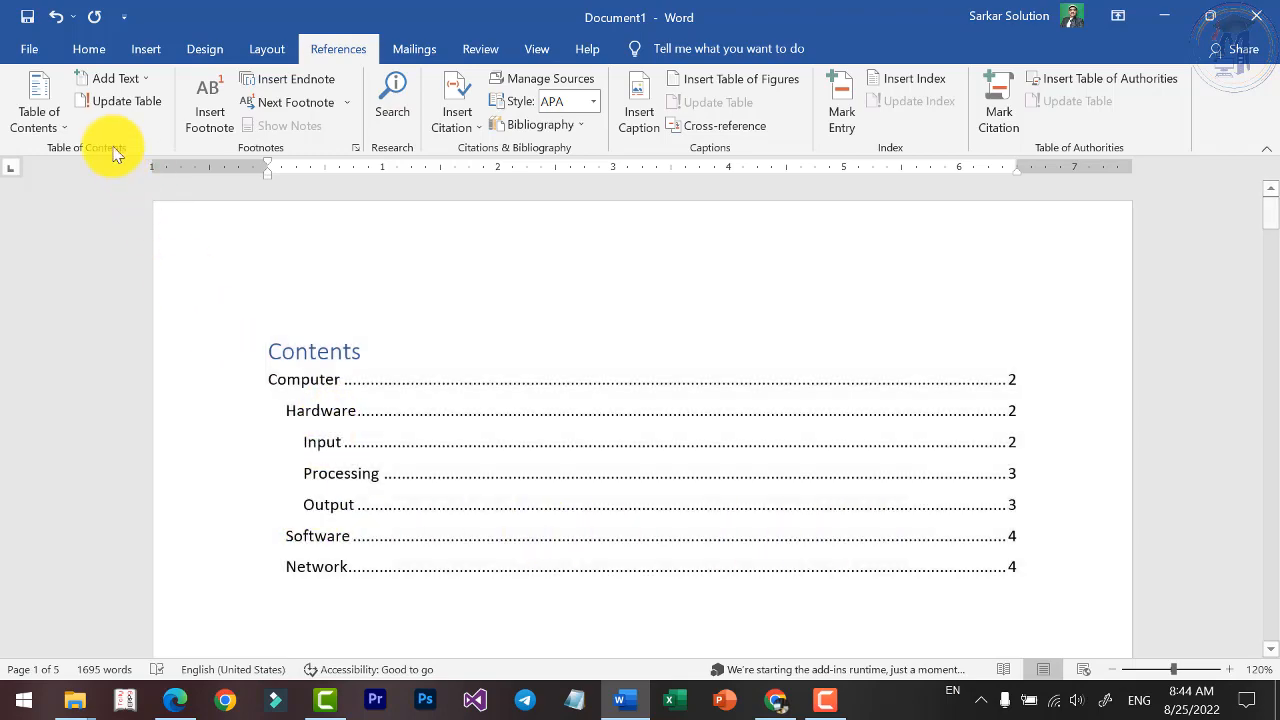
scroll(468, 557, "down", 15)
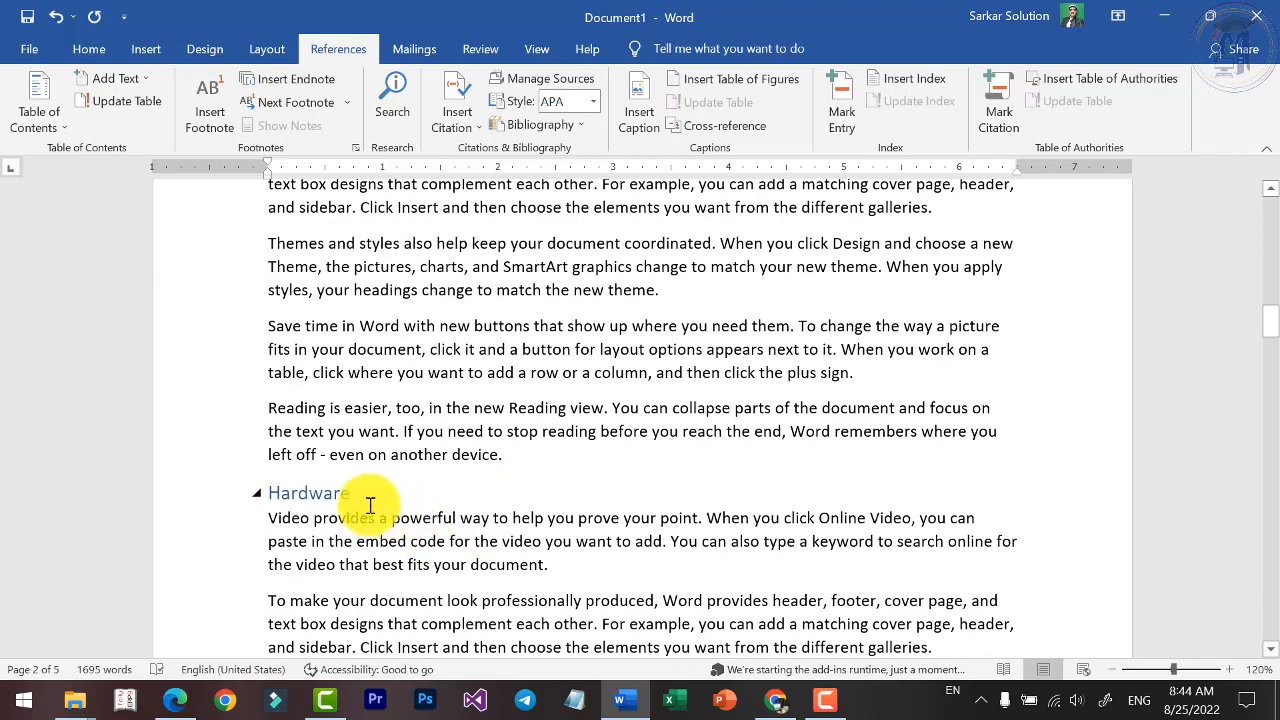
scroll(366, 503, "down", 10)
scroll(354, 474, "up", 1)
scroll(316, 360, "up", 1)
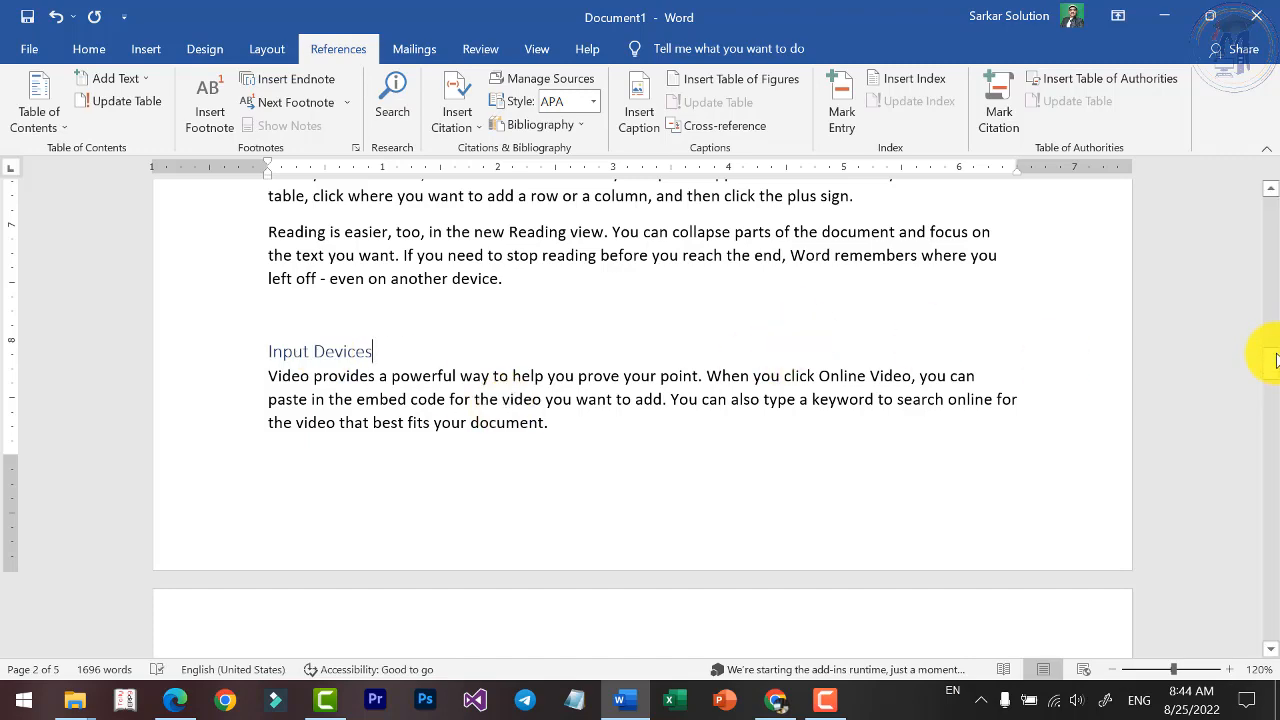
Update the entire table of contents on the first page to pick up the changed heading text
left_click_drag(1276, 360, 1257, 129)
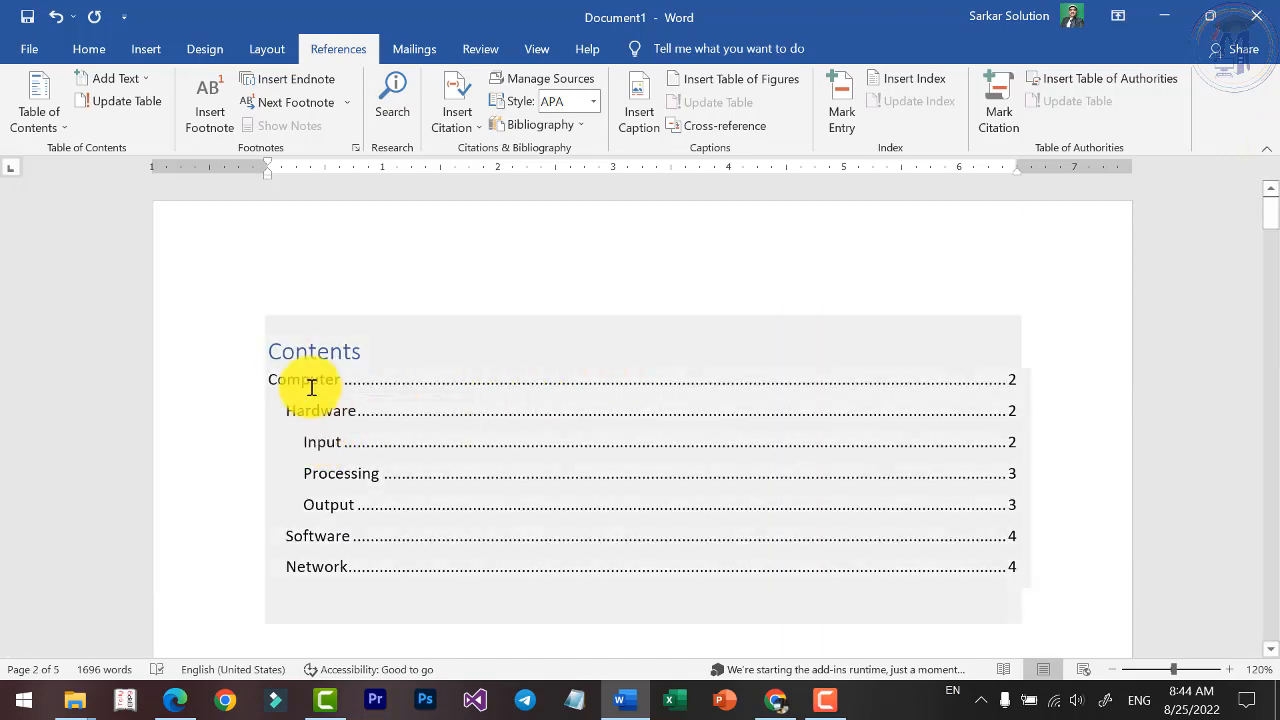
left_click(309, 340)
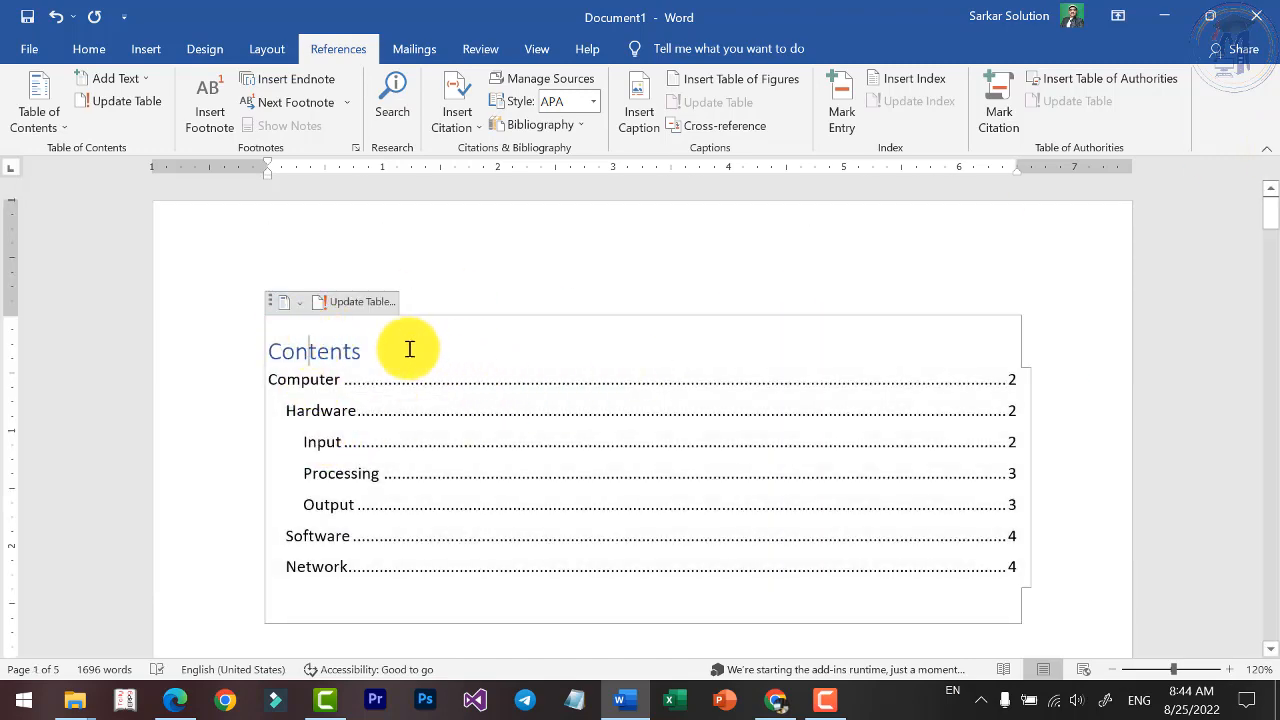
left_click(40, 115)
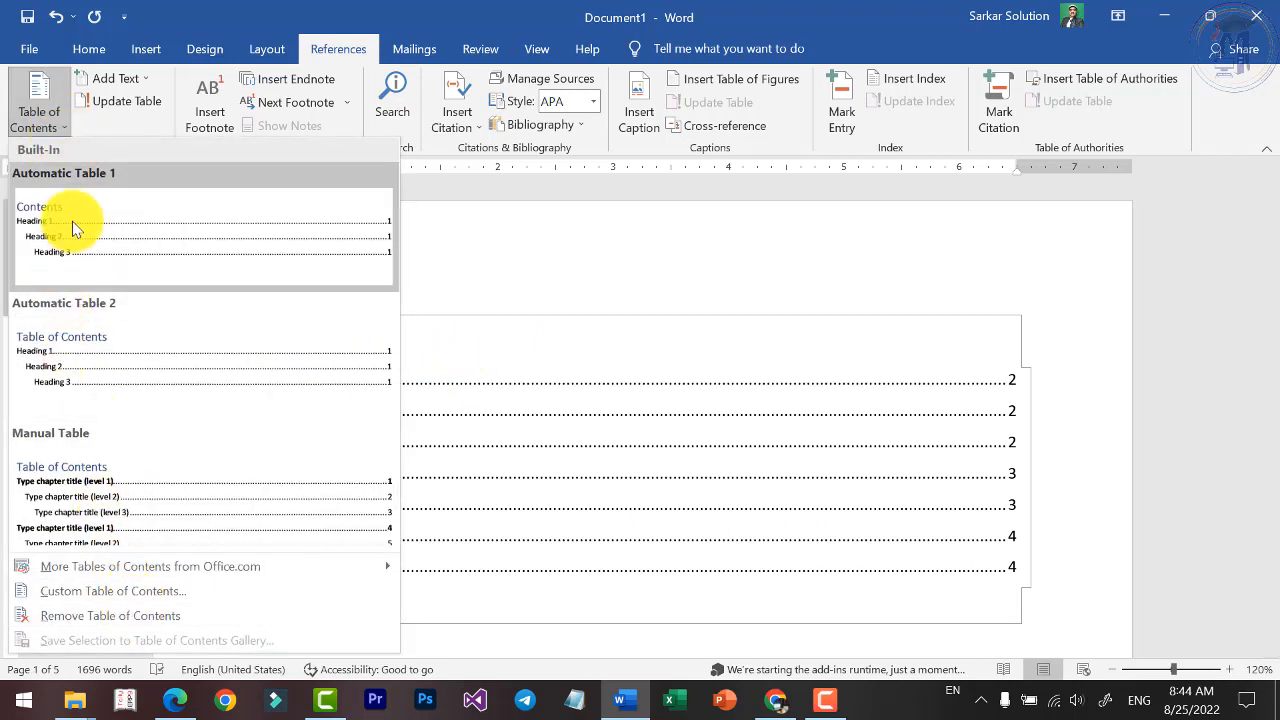
left_click(129, 119)
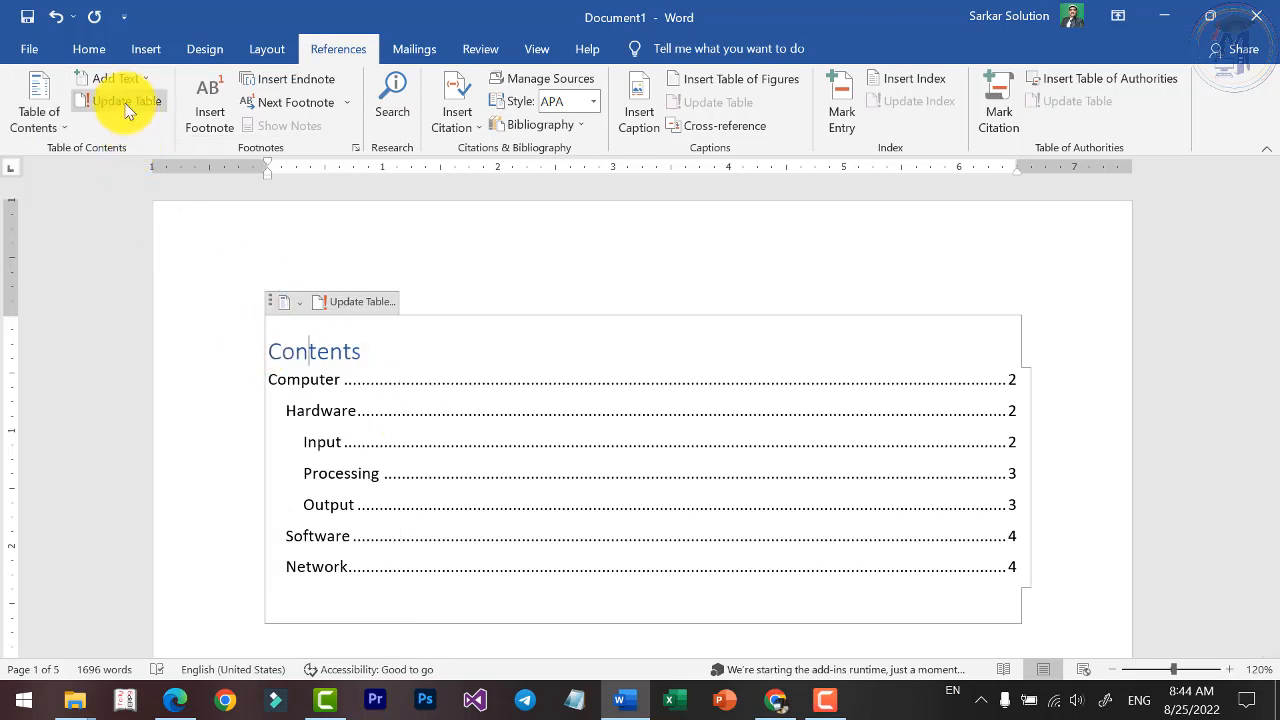
left_click(124, 101)
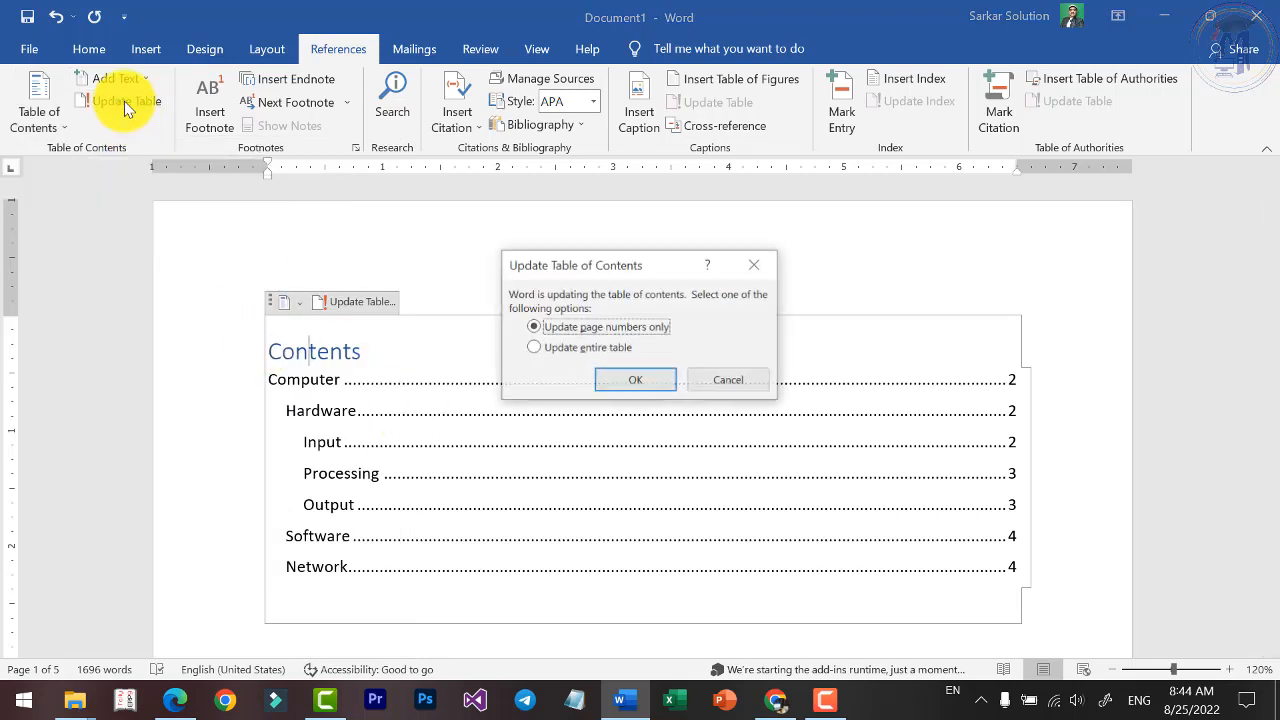
left_click(553, 355)
left_click(629, 385)
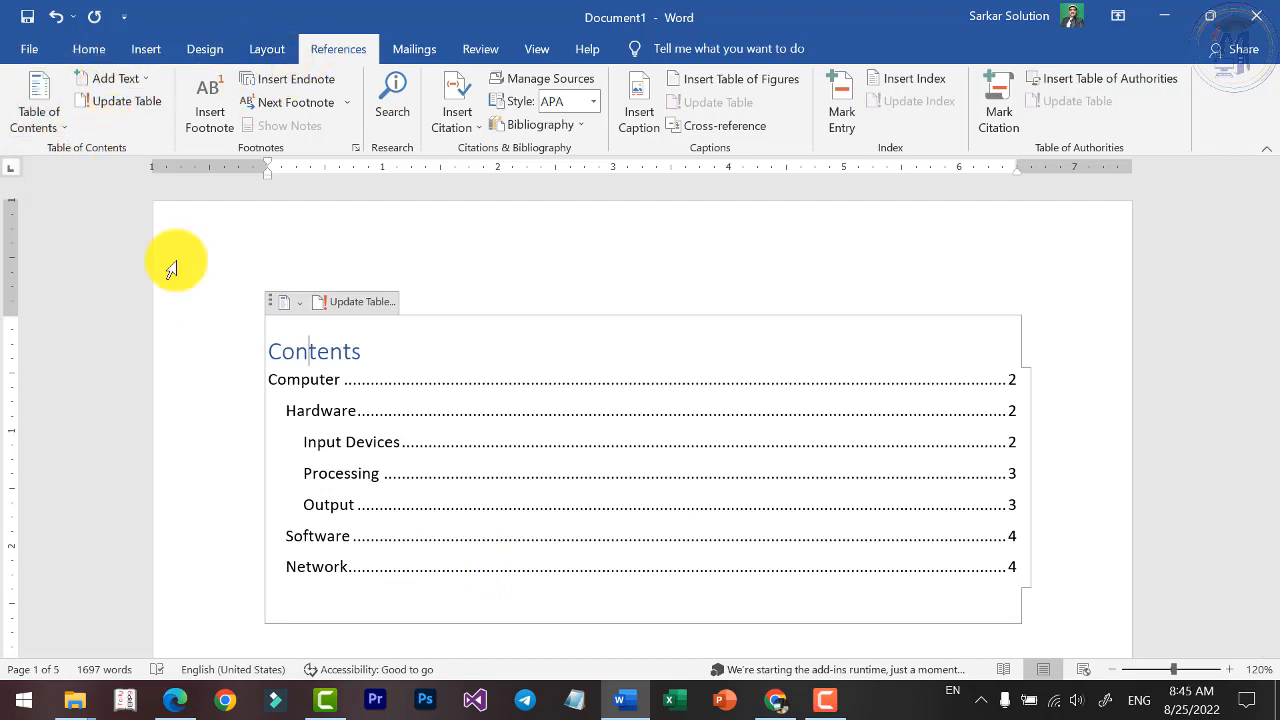
Check the "Computer" section's headings against the available heading styles, and return to the table of contents
scroll(390, 428, "down", 1)
scroll(390, 428, "down", 10)
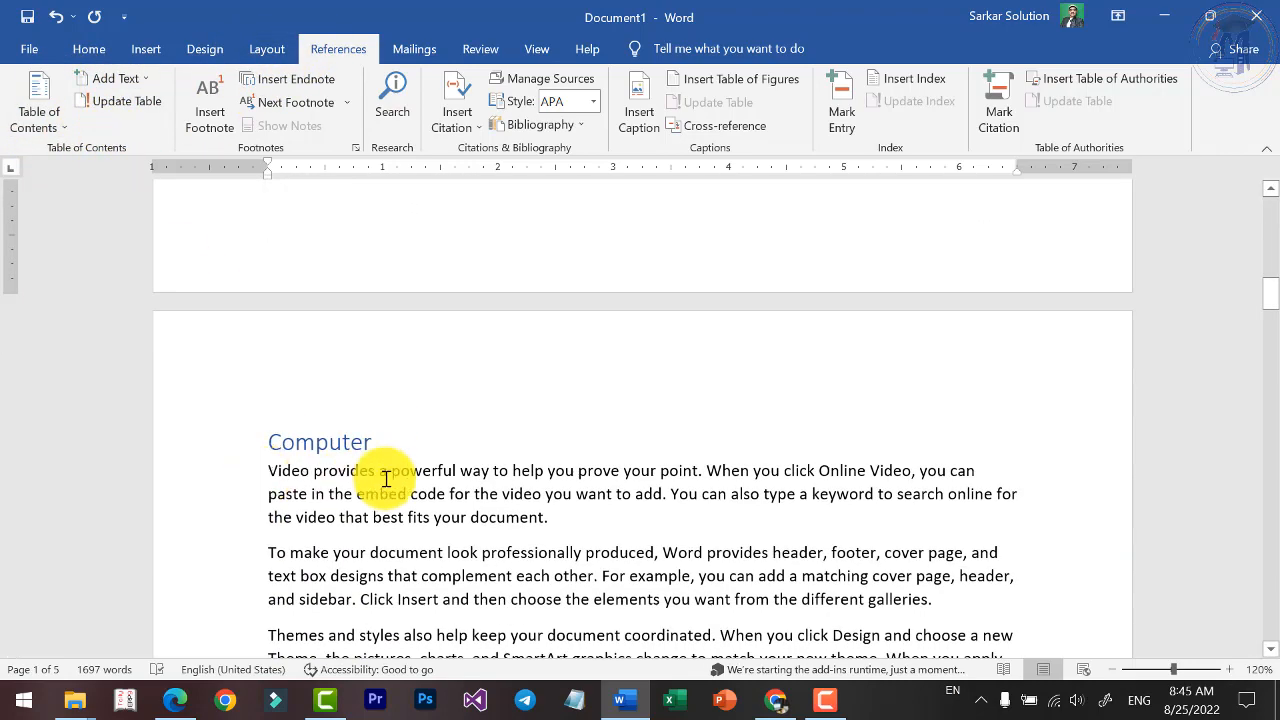
left_click(89, 48)
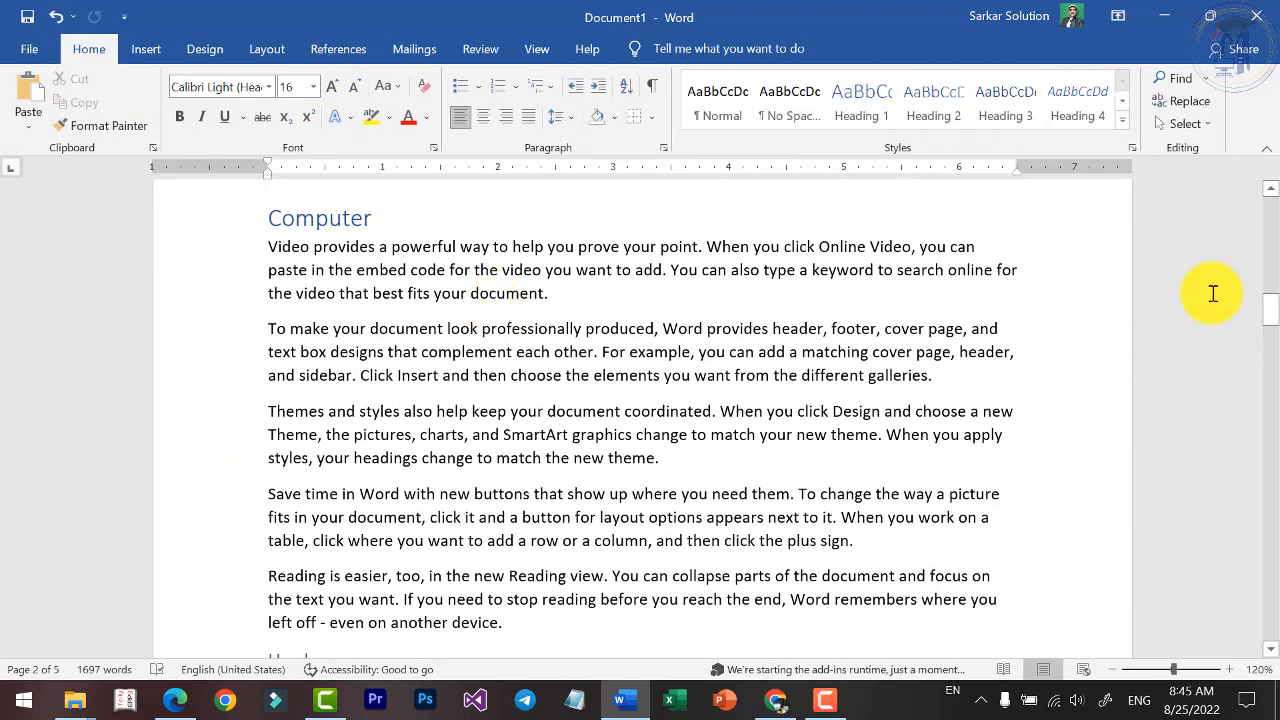
scroll(1220, 295, "up", 1)
left_click_drag(1275, 312, 1260, 217)
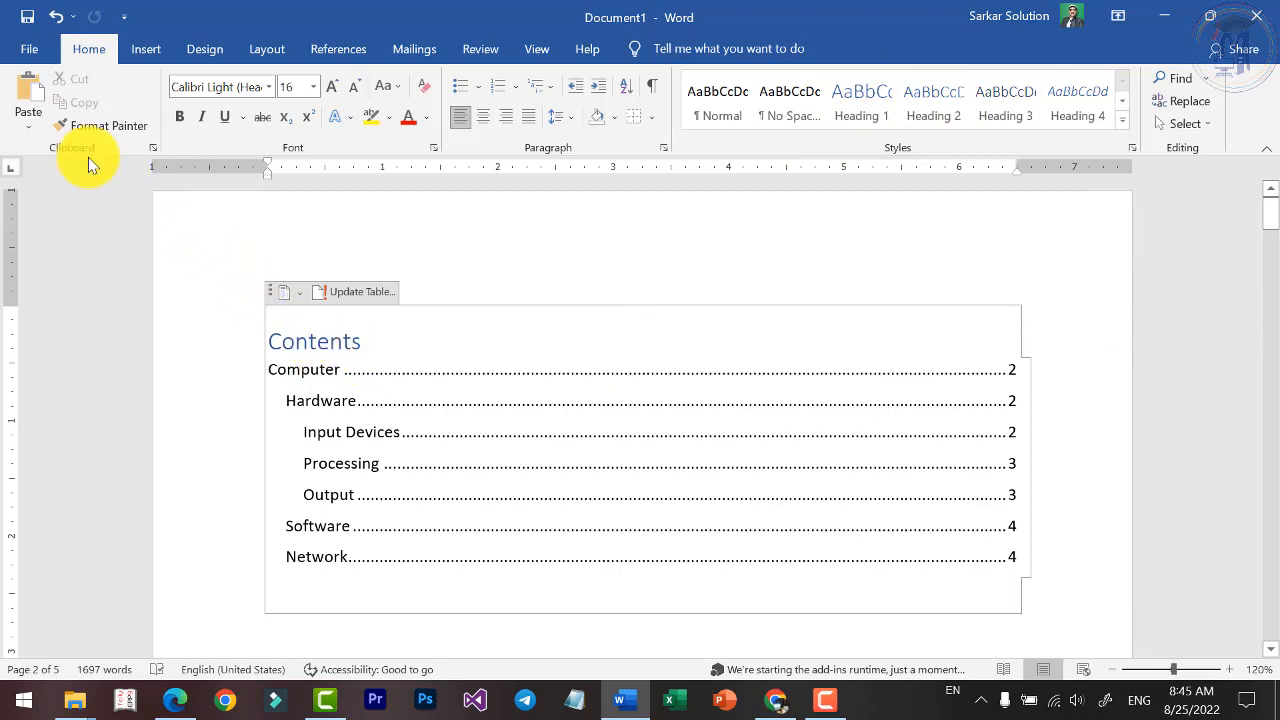
Replace the existing table of contents with a custom one from the template format showing 3 levels
left_click(381, 57)
left_click(350, 50)
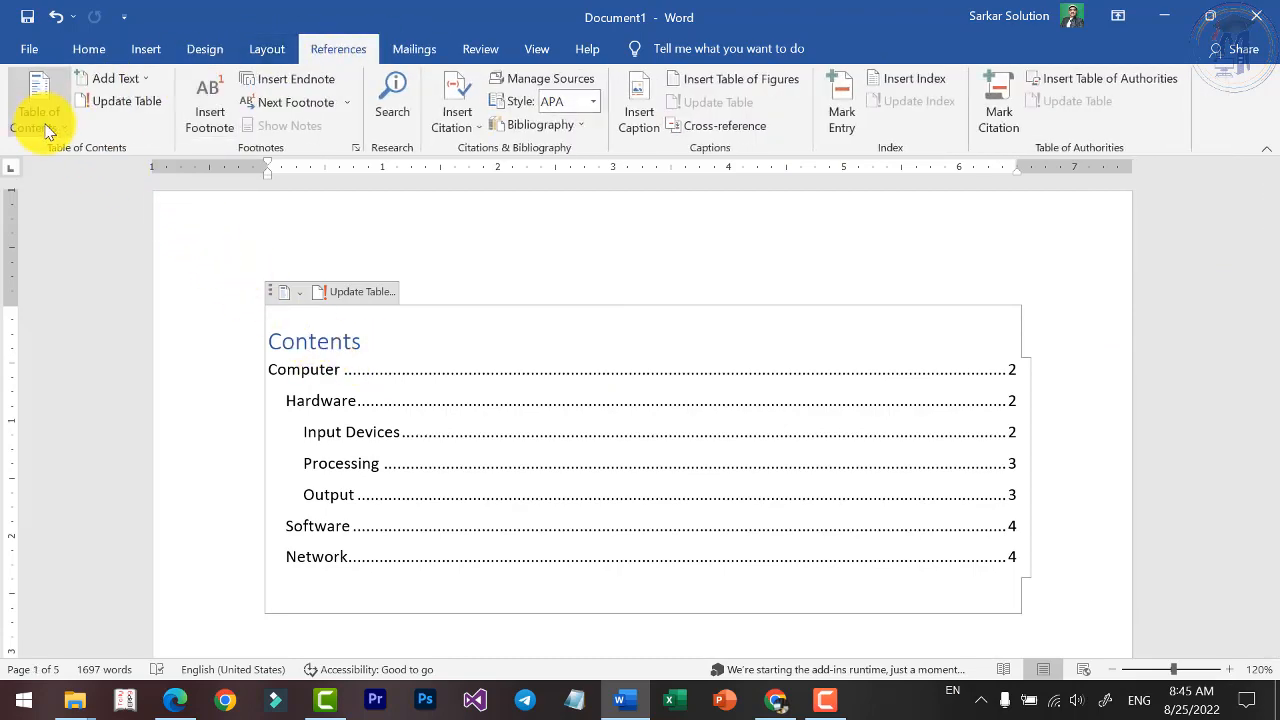
left_click(46, 125)
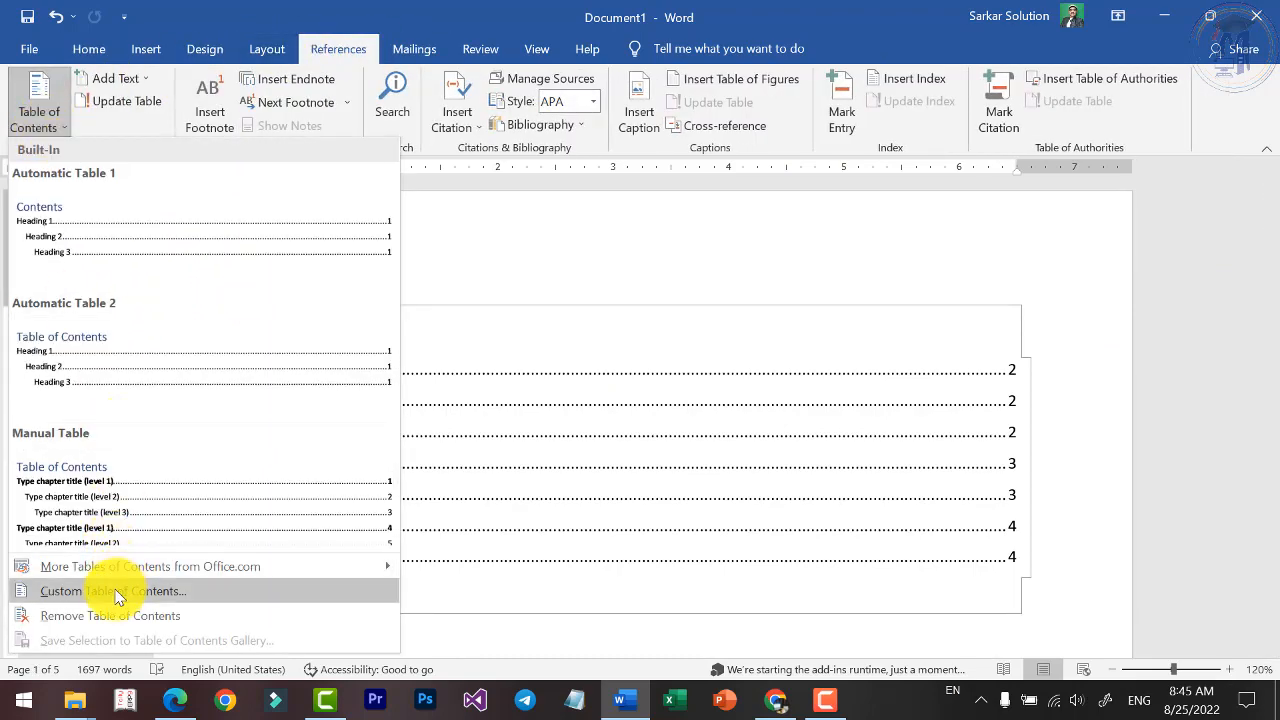
left_click(118, 595)
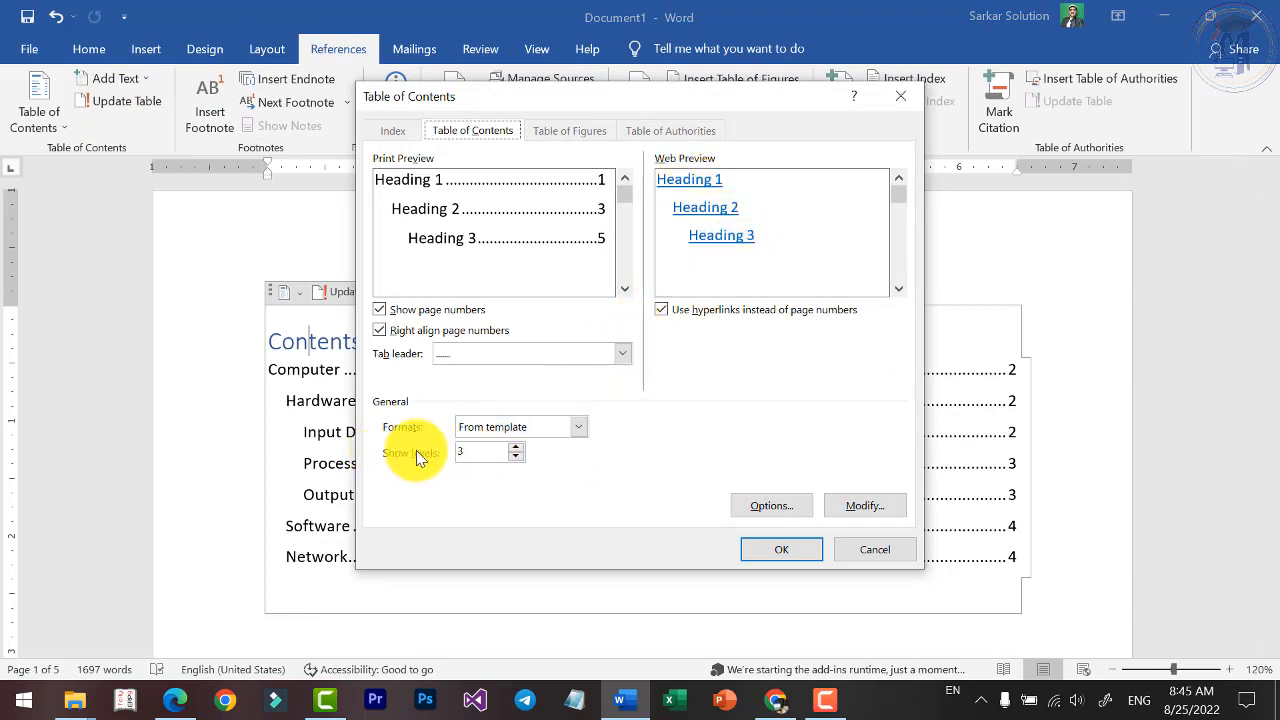
left_click(515, 449)
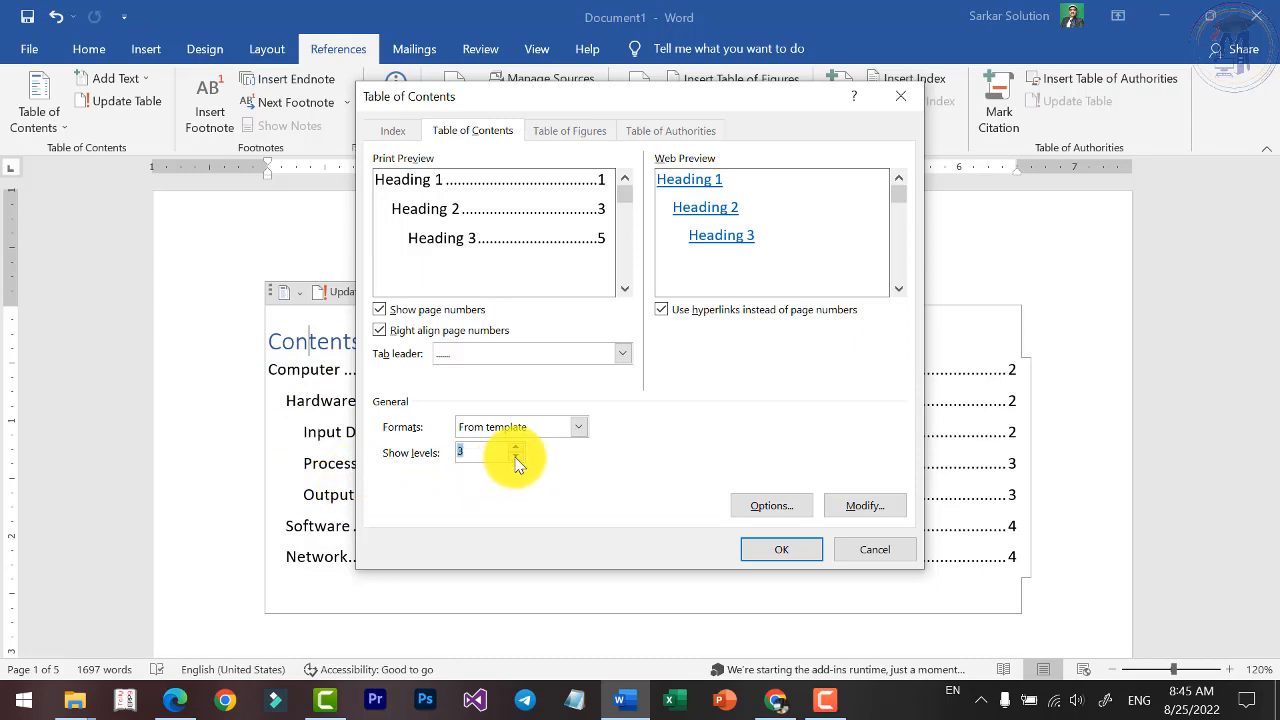
left_click(783, 549)
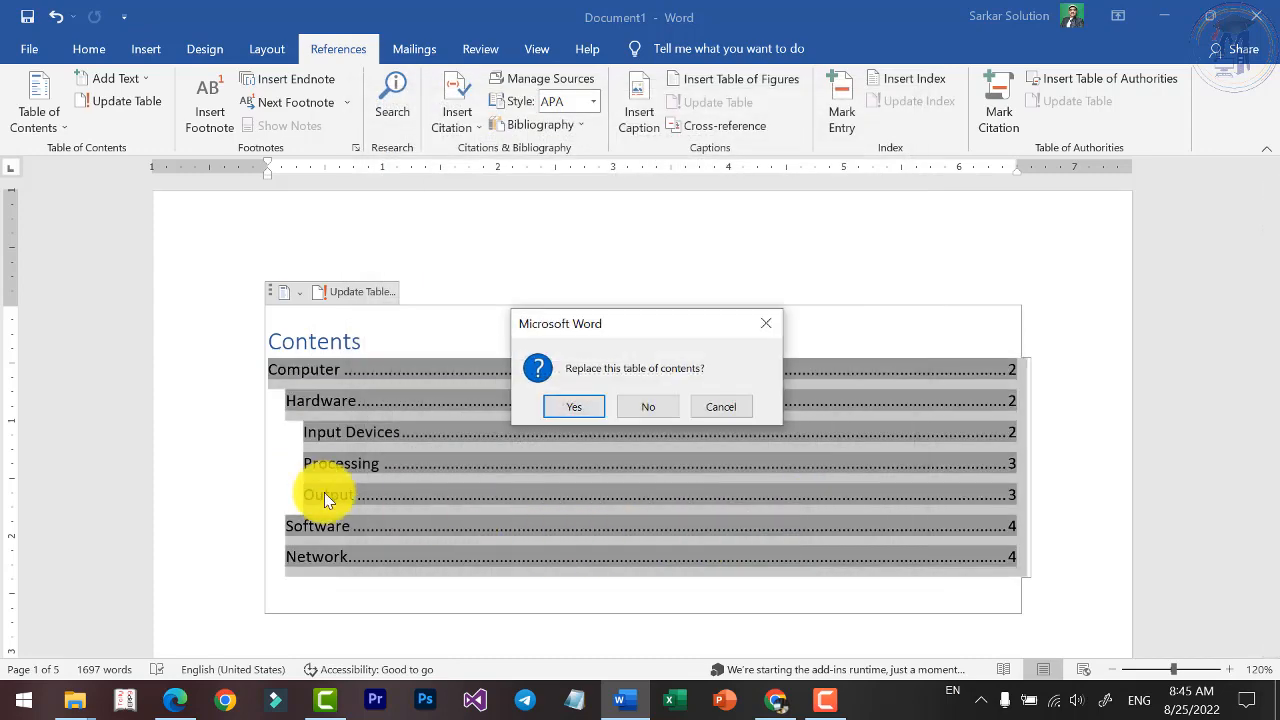
left_click(578, 420)
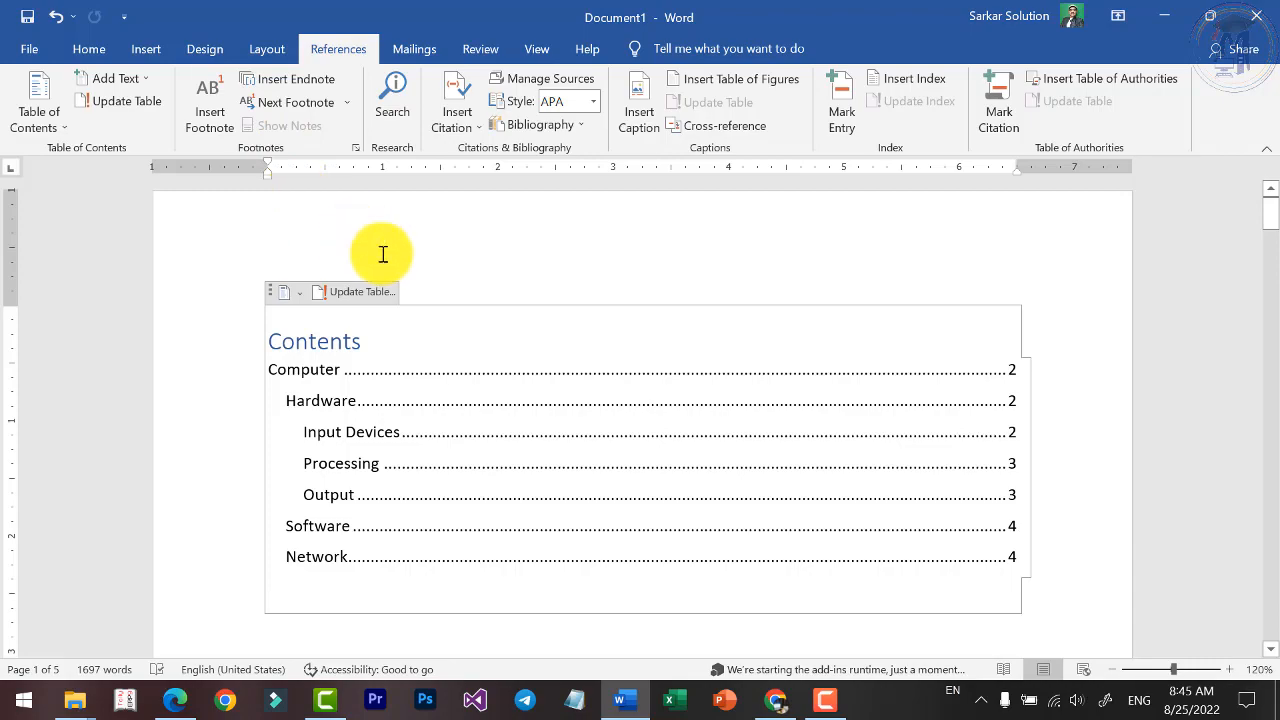
Enter the abbreviation "cwa" before "produced" in the second "Computer" paragraph and undo its automatic replacement with "Chhindwara"
scroll(441, 294, "down", 5)
scroll(440, 294, "down", 5)
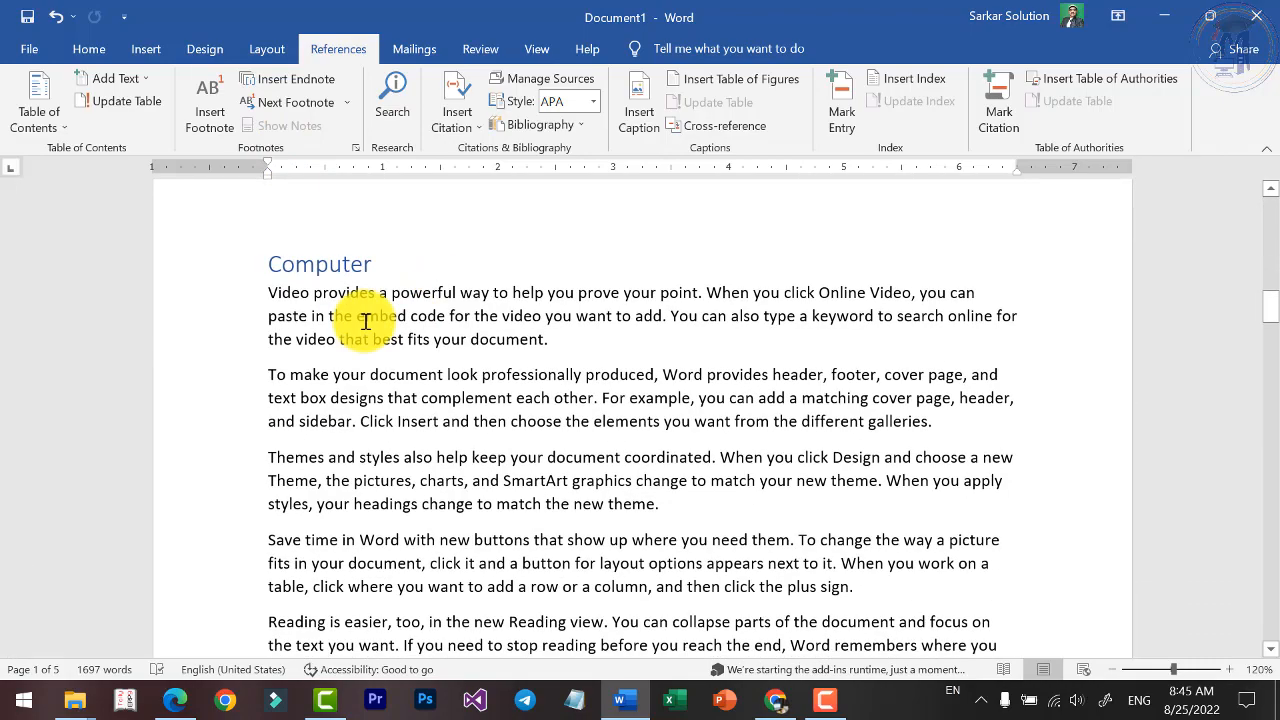
scroll(514, 283, "up", 4)
scroll(514, 283, "up", 3)
scroll(514, 277, "down", 8)
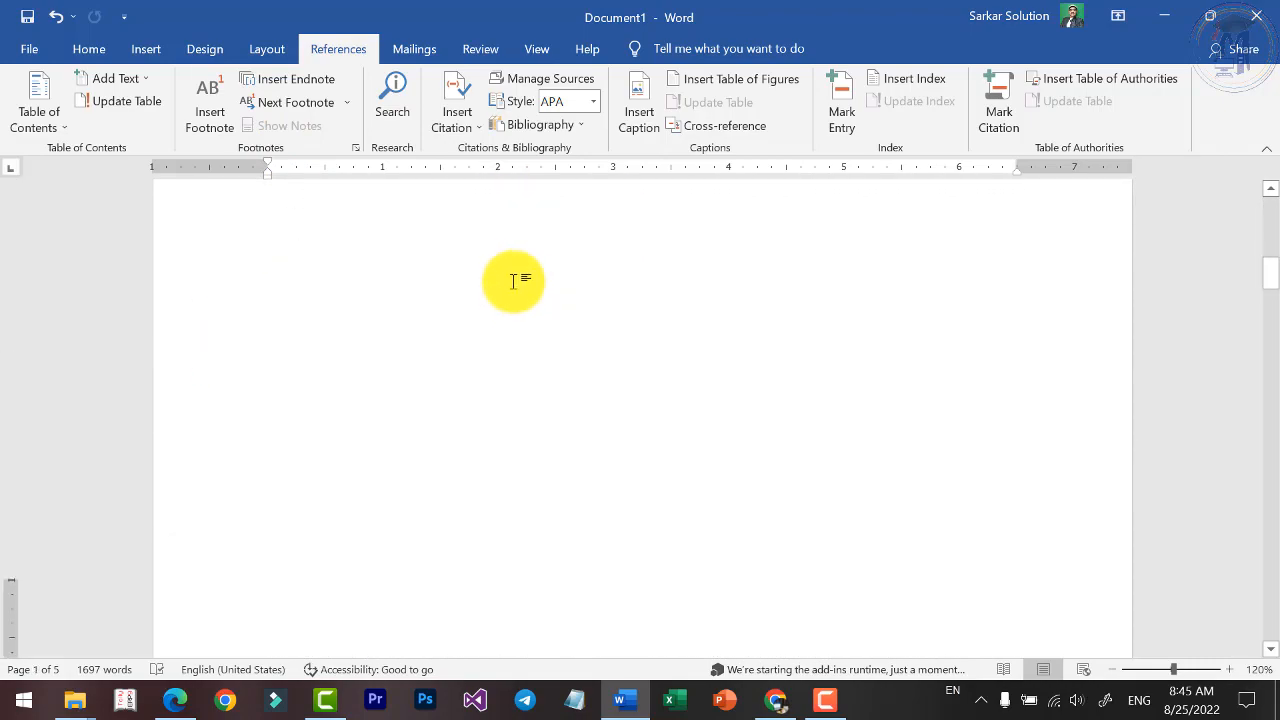
scroll(355, 280, "up", 1)
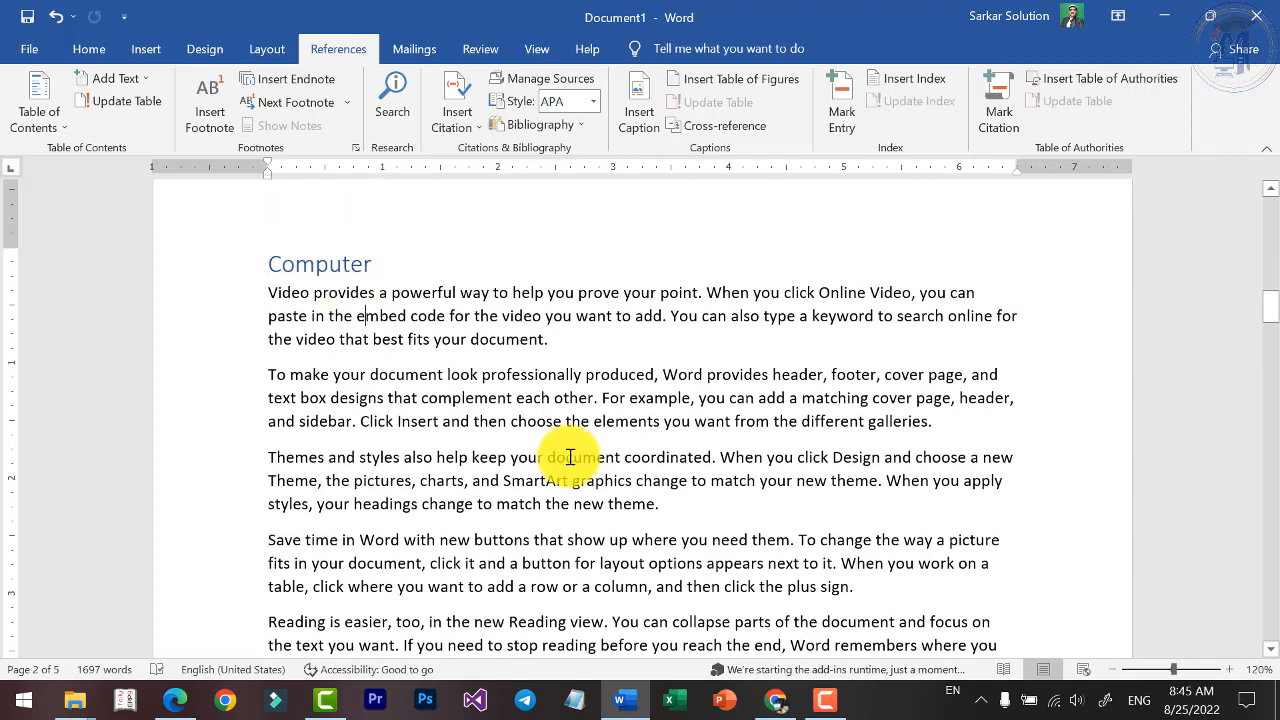
double_click(408, 374)
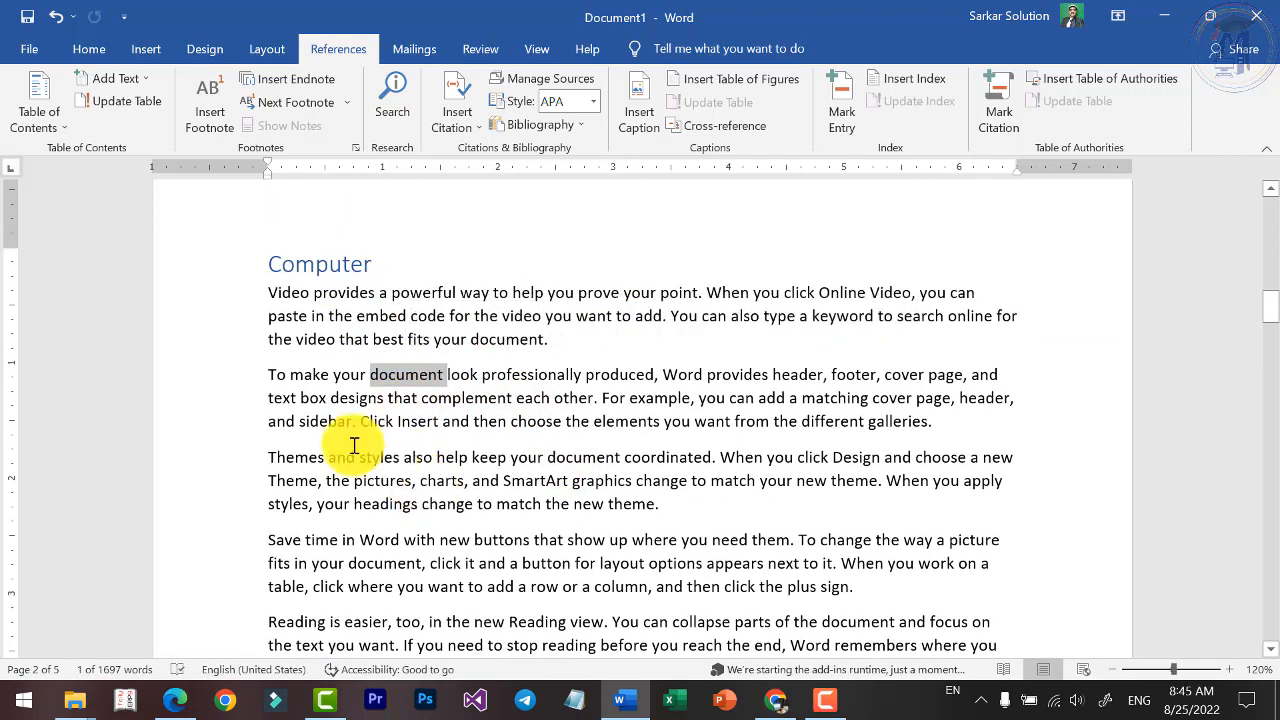
left_click(314, 414)
left_click(530, 421)
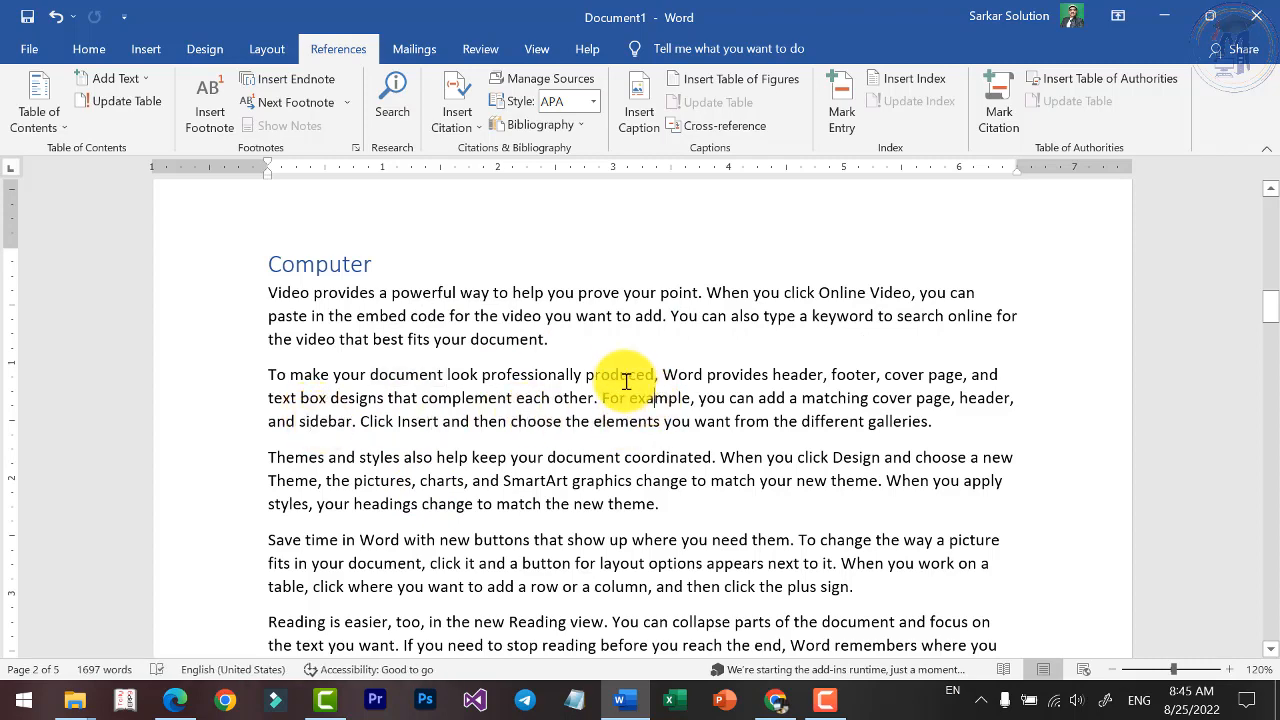
left_click(586, 376)
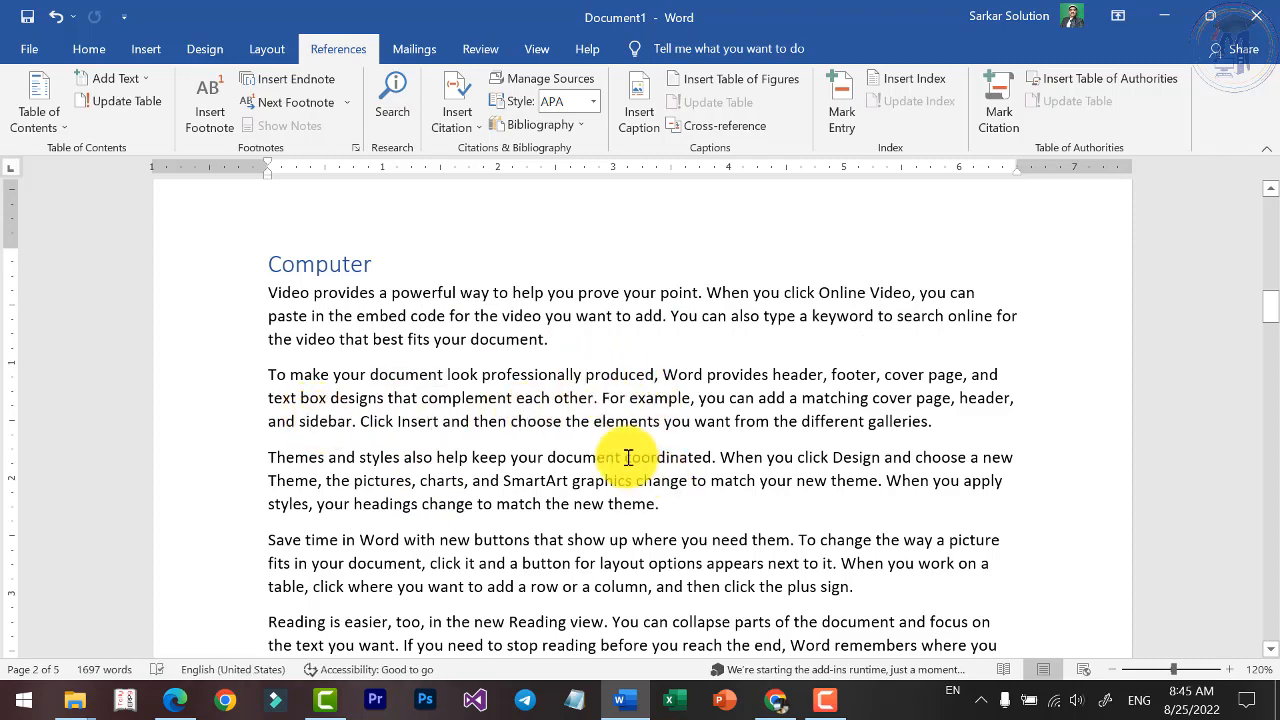
type("Chhindwara")
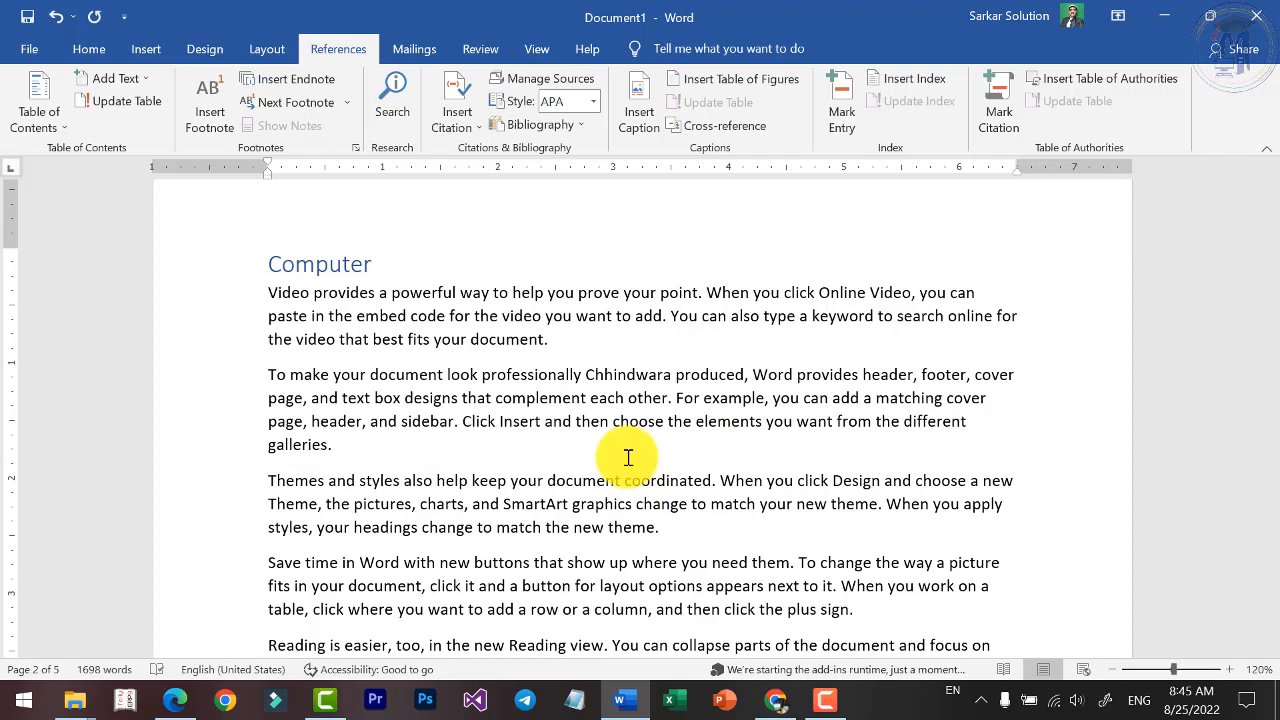
key("ctrl+z")
Replace "cwa" with "ssw" in the second "Computer" paragraph and select the new word
double_click(598, 377)
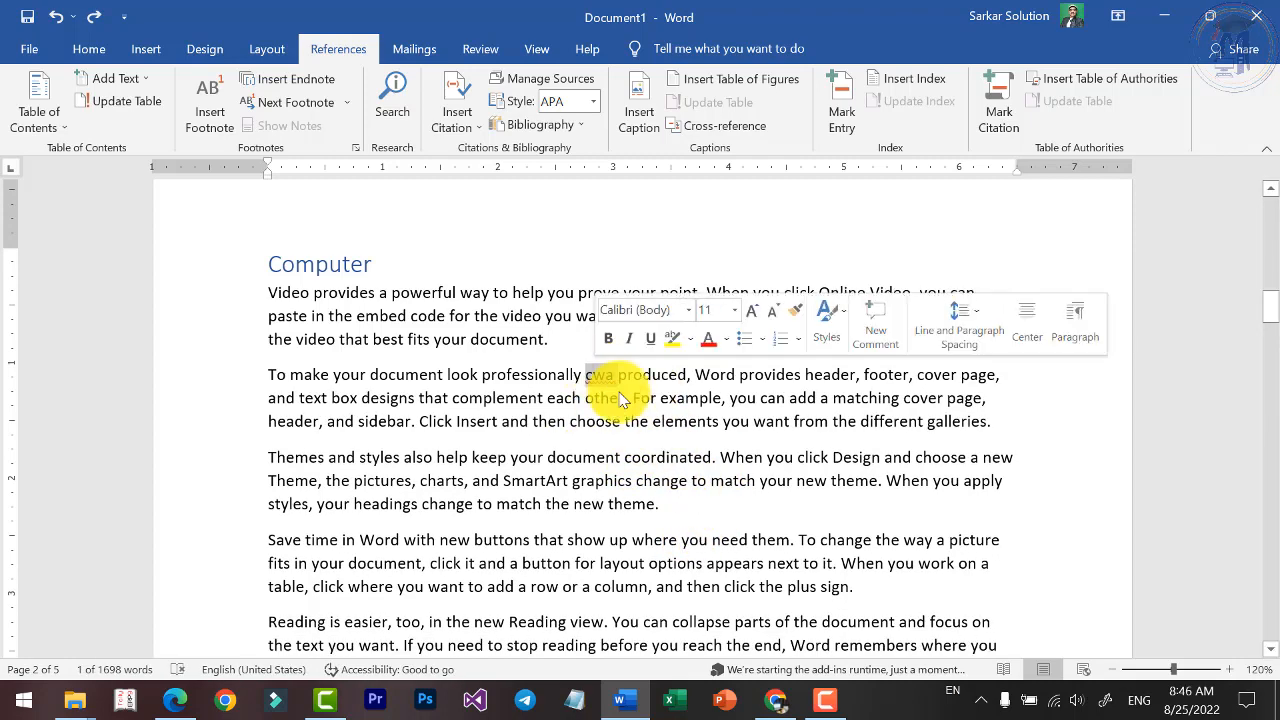
type("ssw")
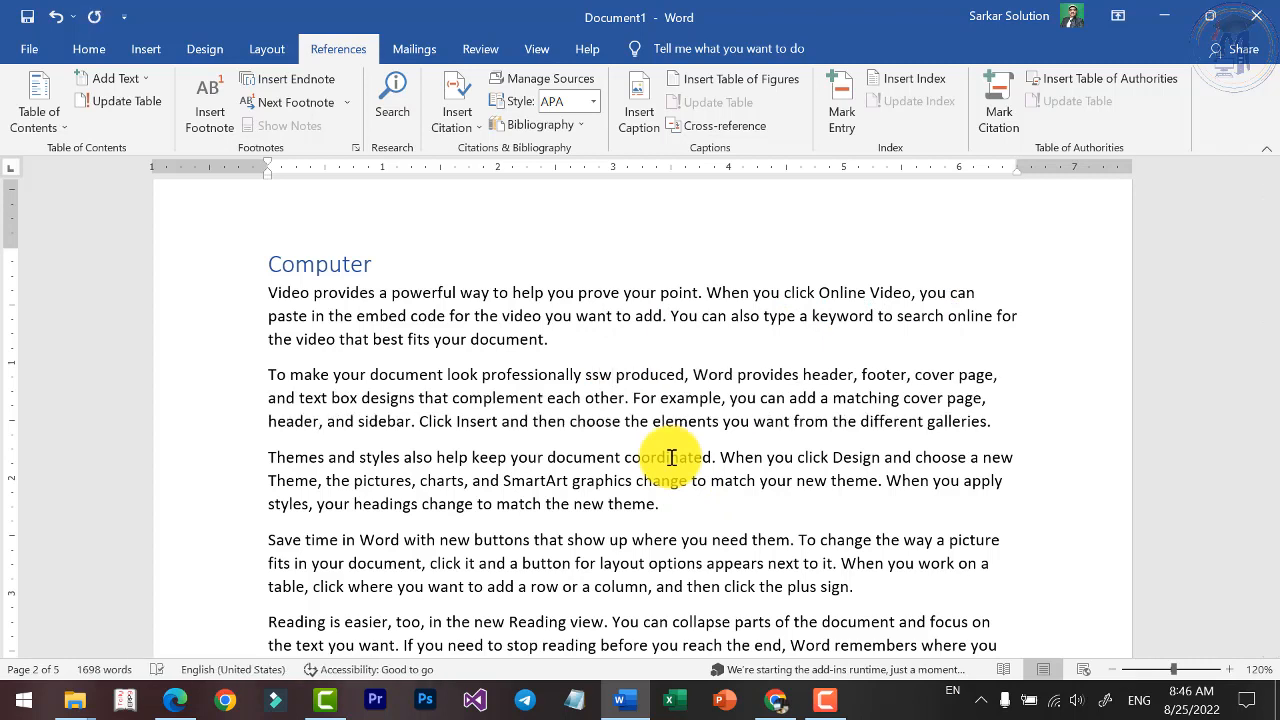
double_click(597, 375)
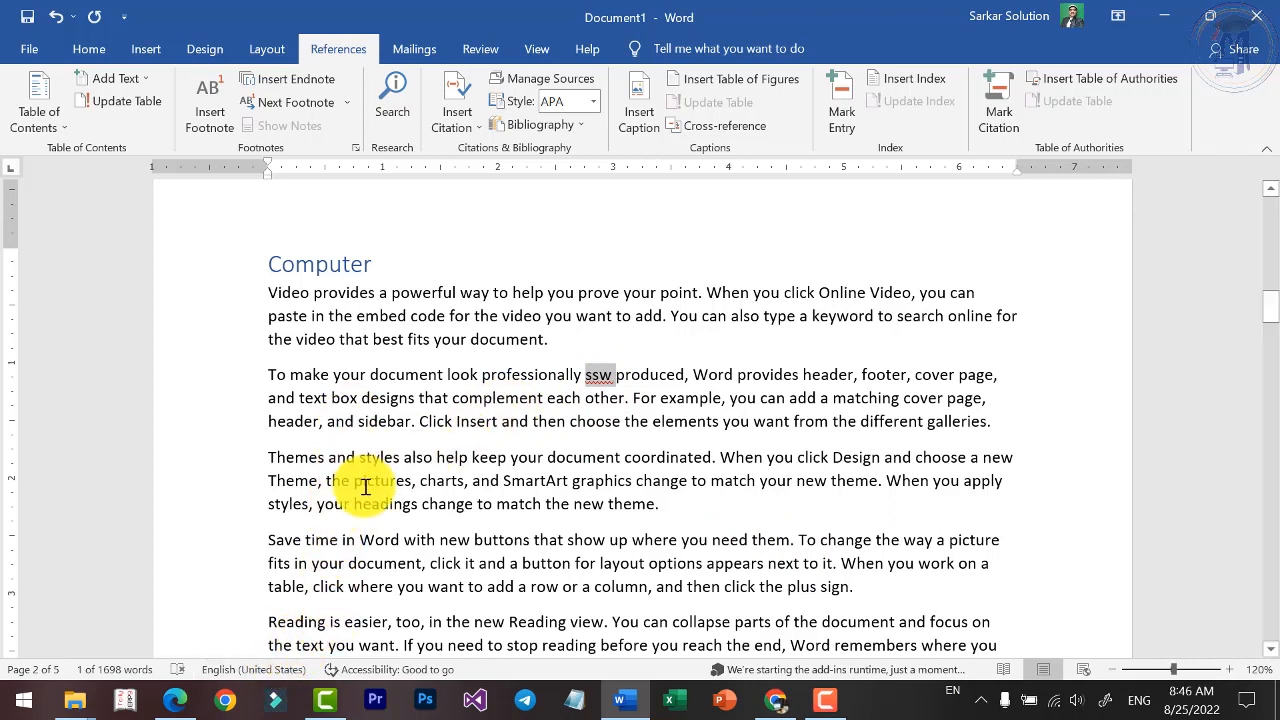
Insert a footnote on "ssw" reading "SSW- Sarkar Study Waves Education- Computer Tutorials"
left_click(213, 119)
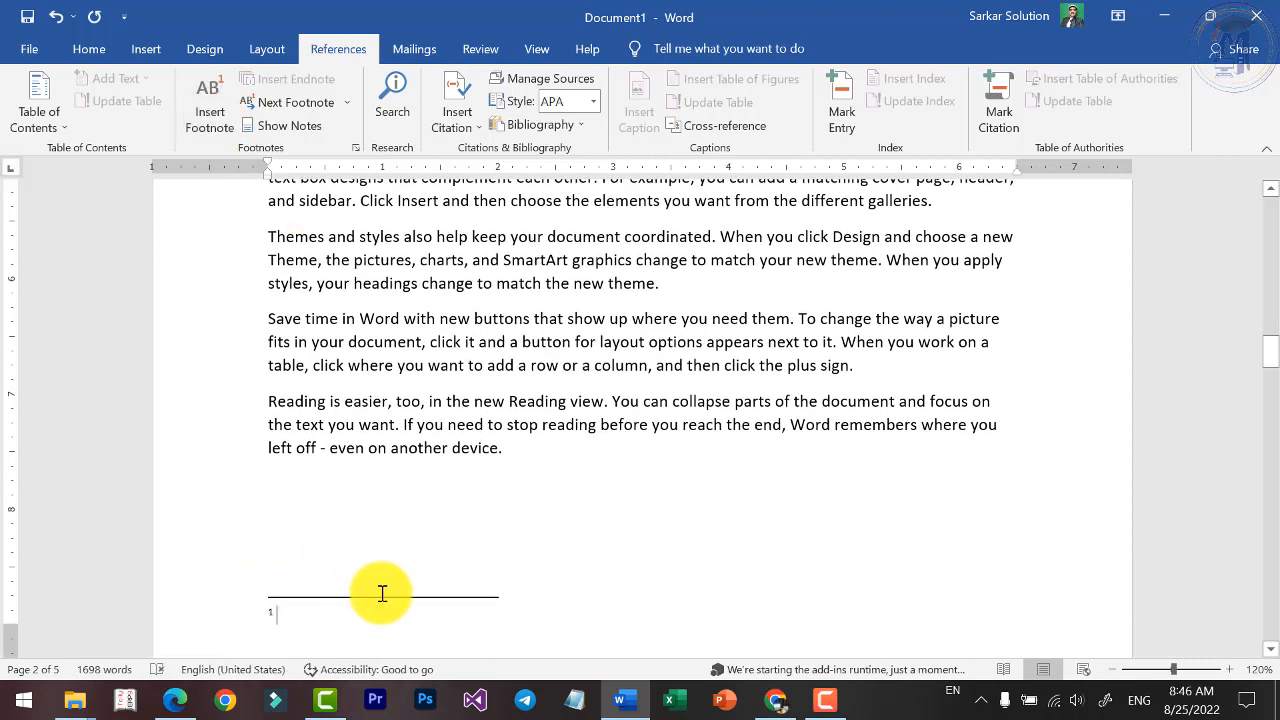
type("SS")
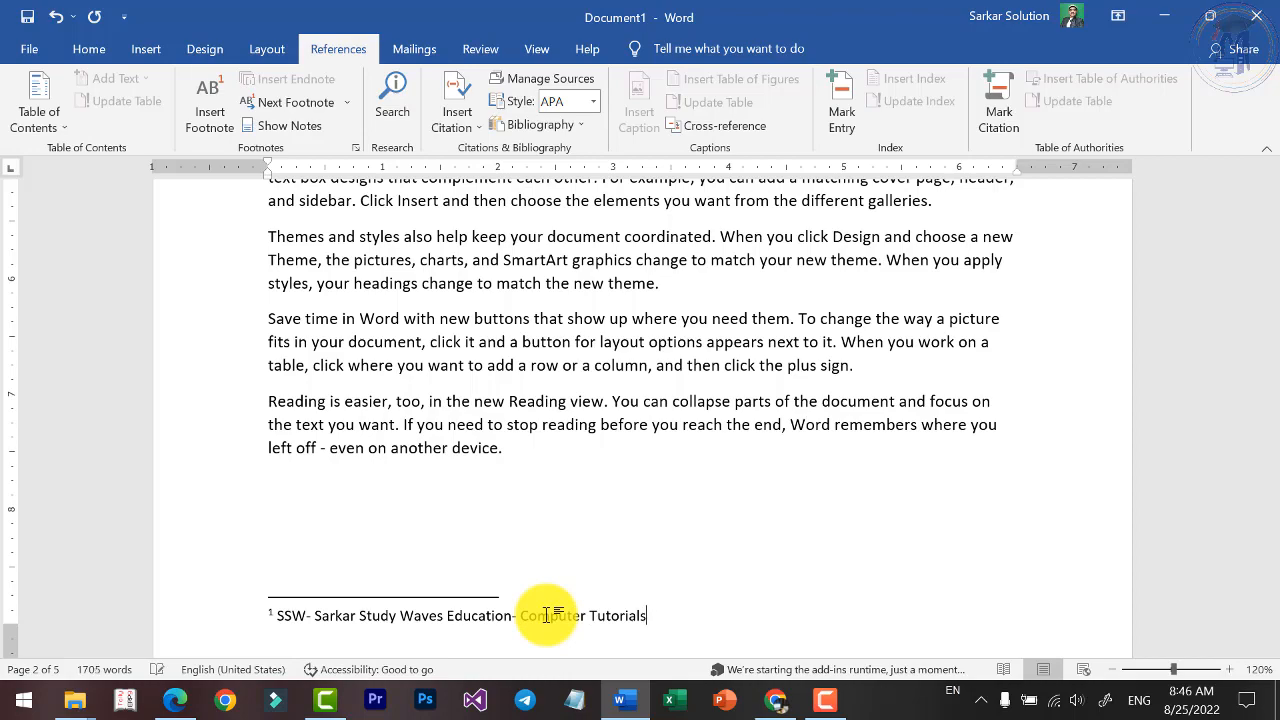
Insert a footnote on the "Hardware" heading reading "Components of Computer"
scroll(657, 631, "down", 3)
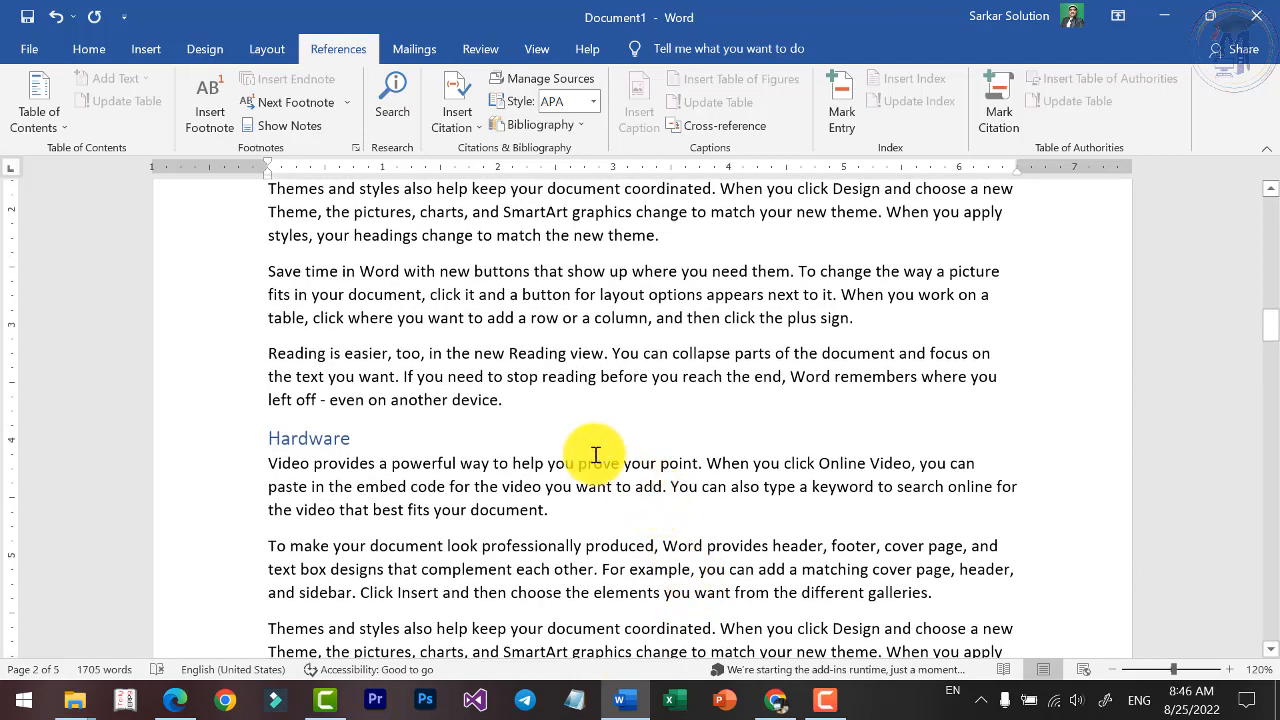
scroll(597, 456, "up", 3)
scroll(523, 483, "down", 2)
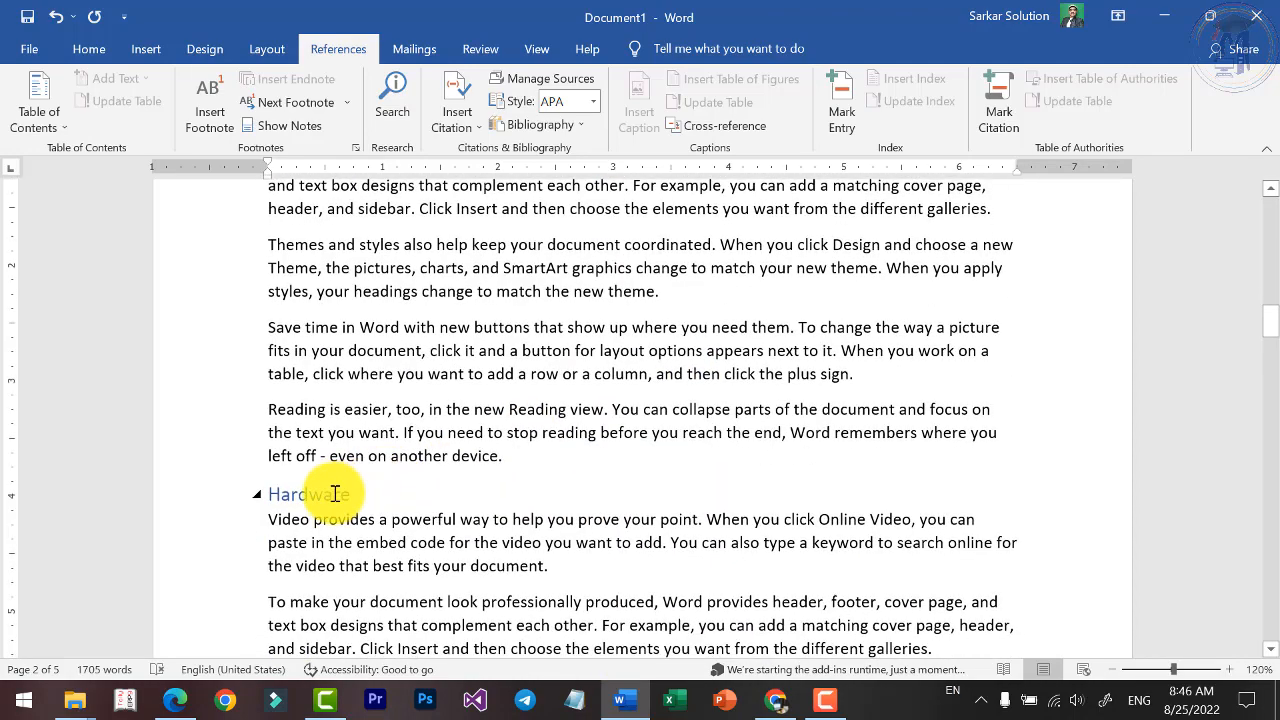
double_click(335, 494)
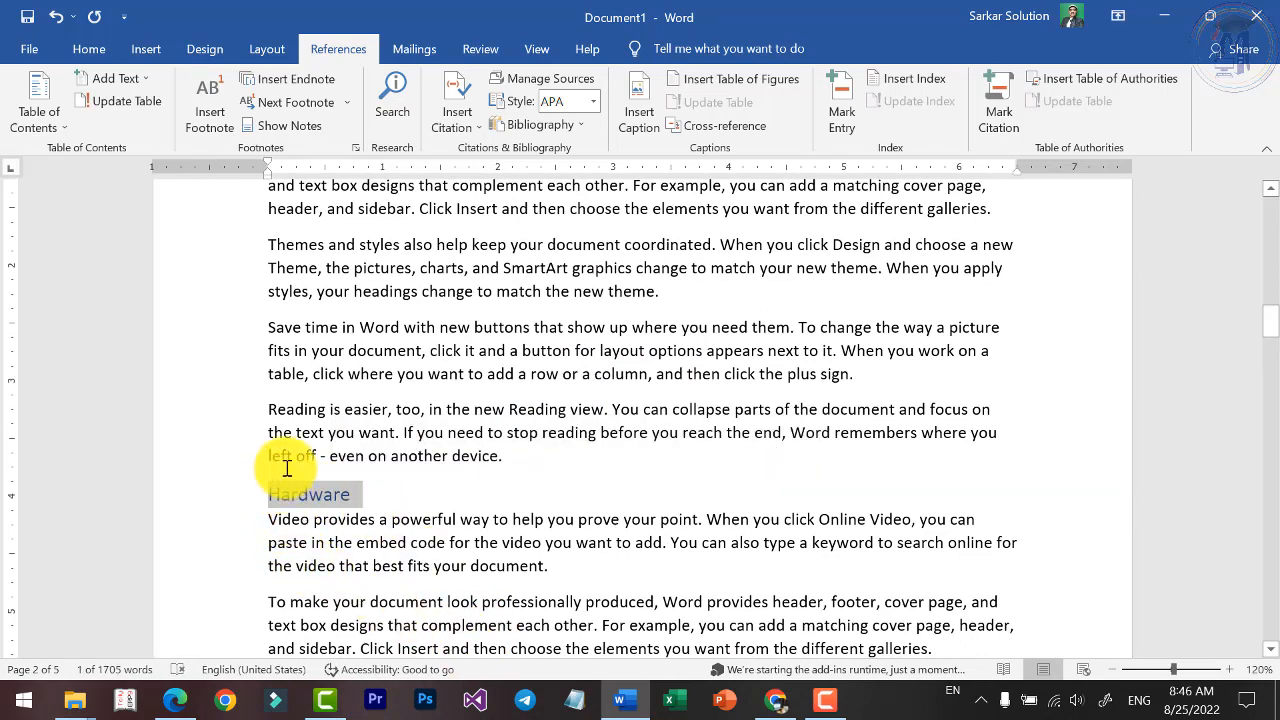
mouse_move(285, 494)
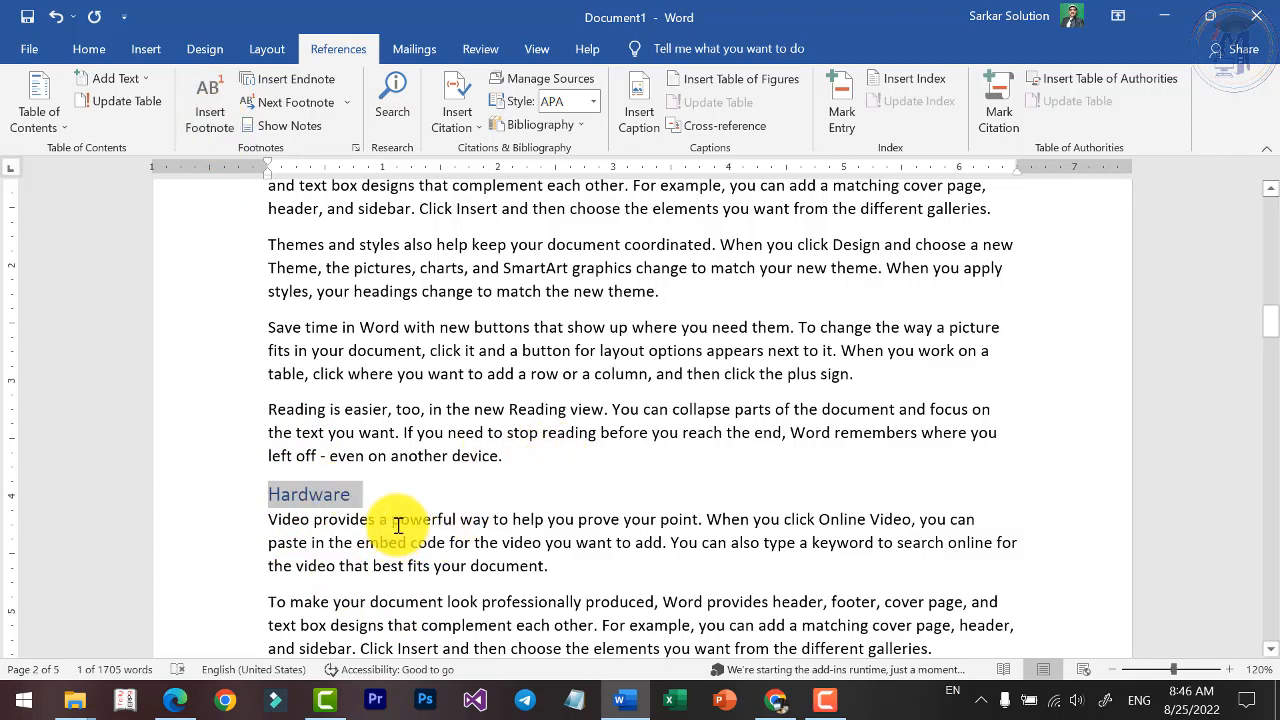
left_click(476, 440)
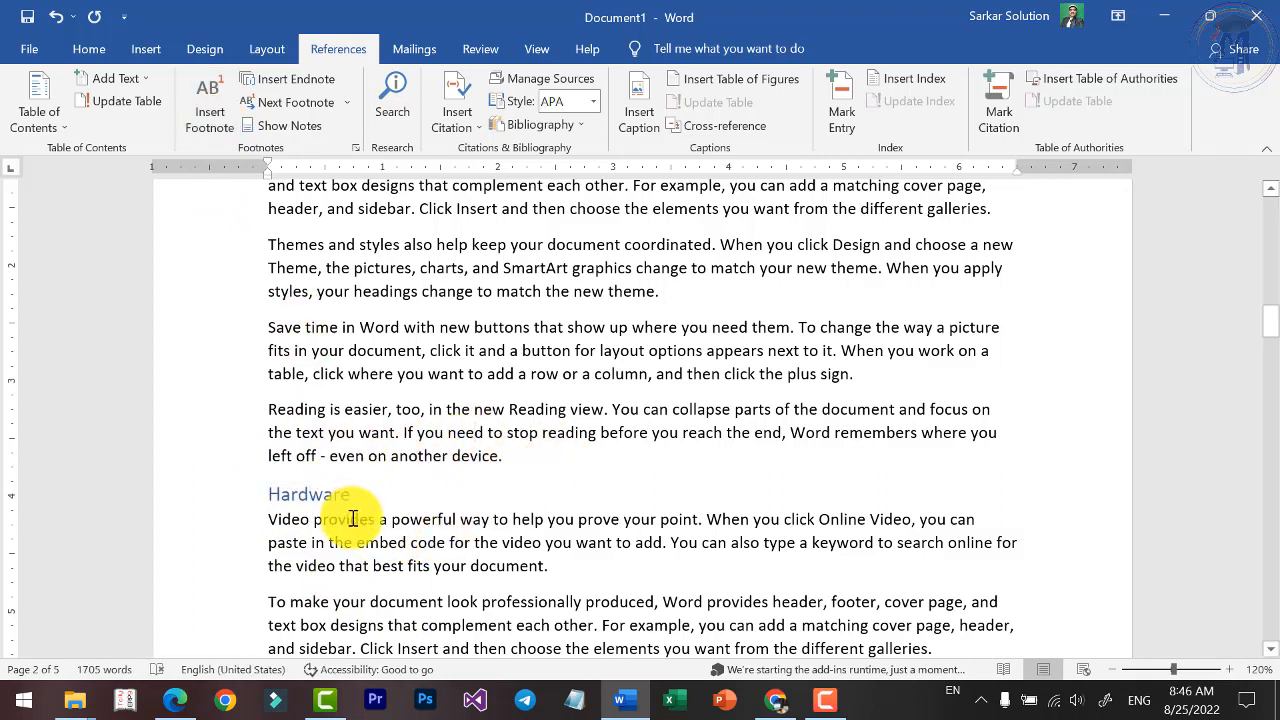
double_click(311, 491)
left_click(209, 112)
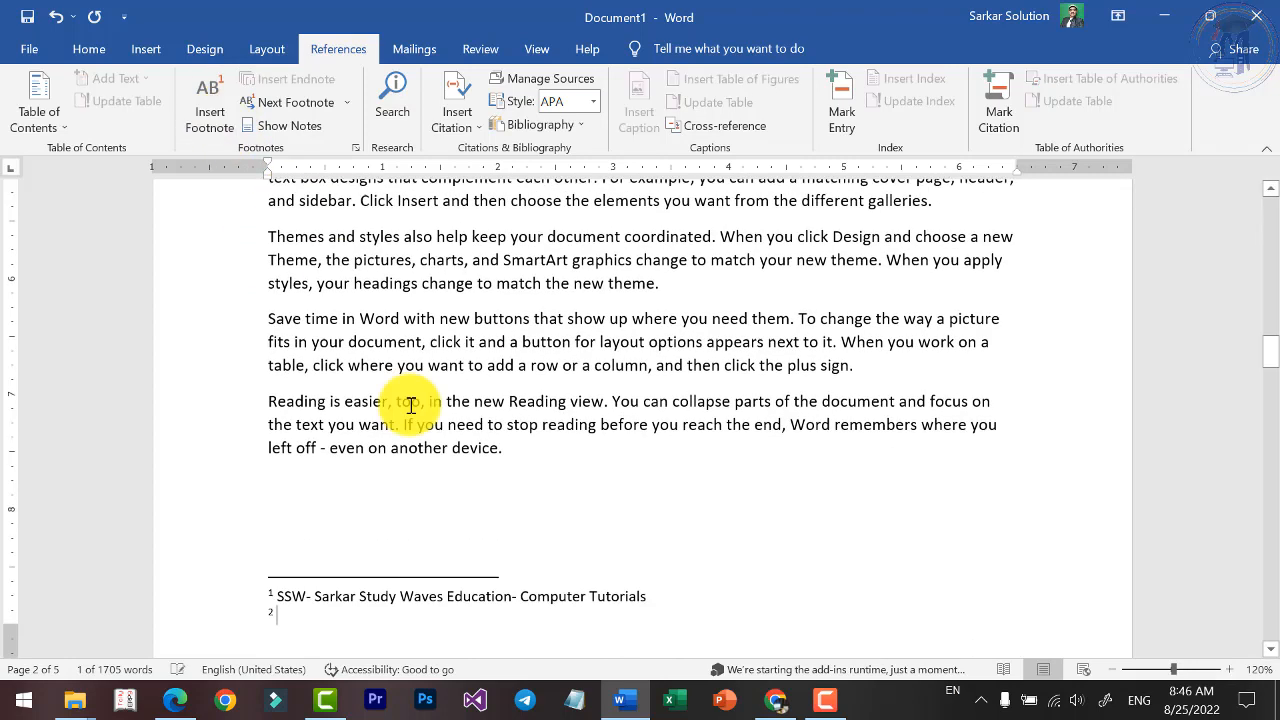
scroll(346, 600, "down", 3)
scroll(348, 560, "up", 2, "ctrl")
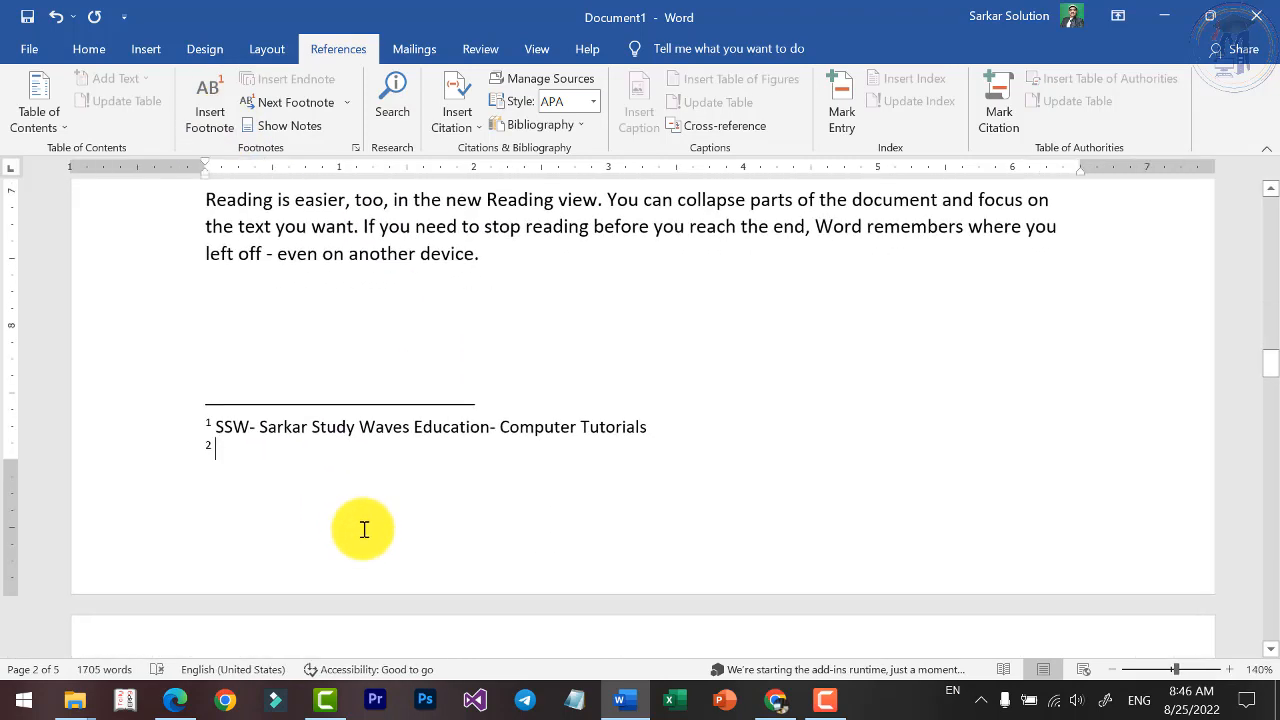
type("Co")
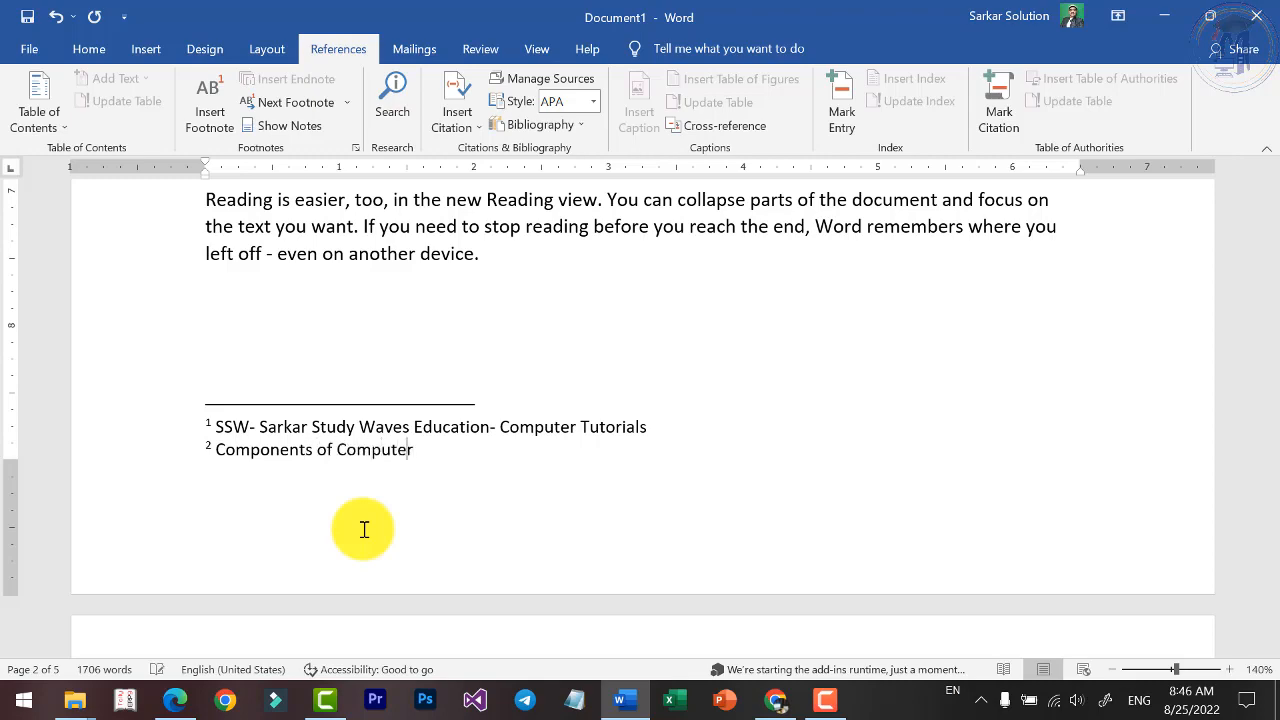
type("mponents of Computer")
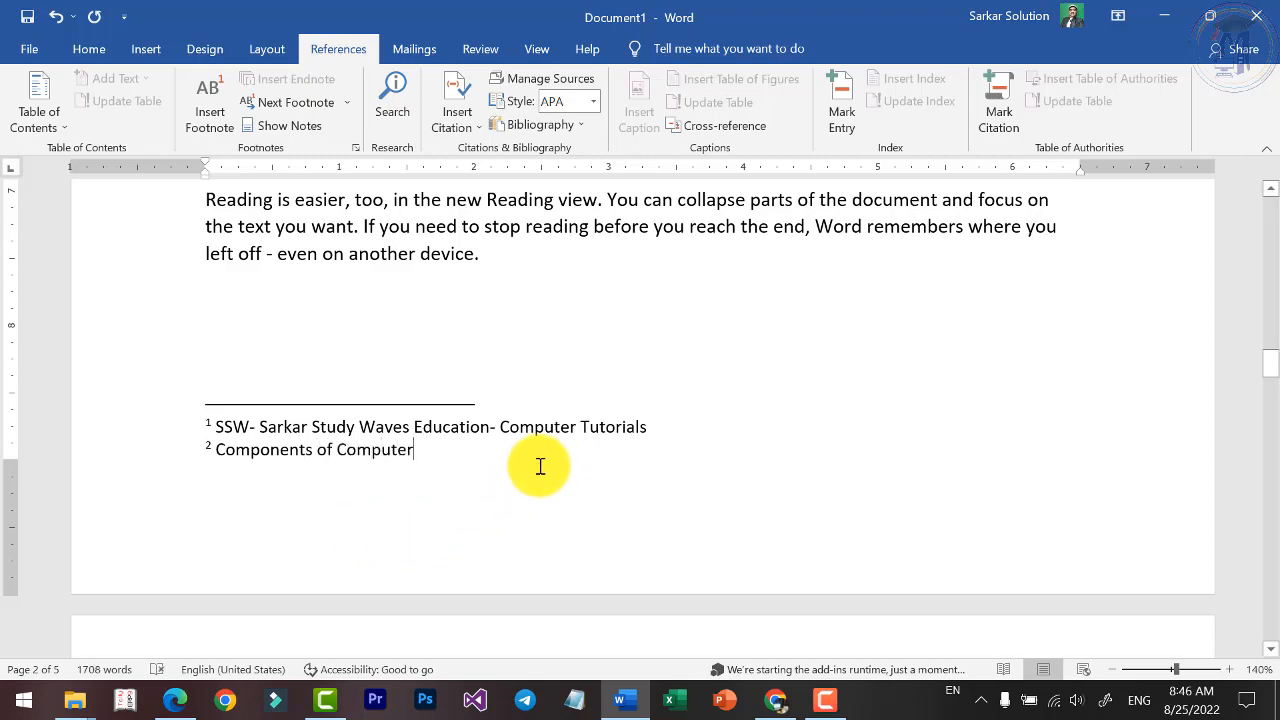
Preview the footnote texts at the reference marks beside "ssw" and the "Hardware" heading
scroll(444, 461, "up", 8)
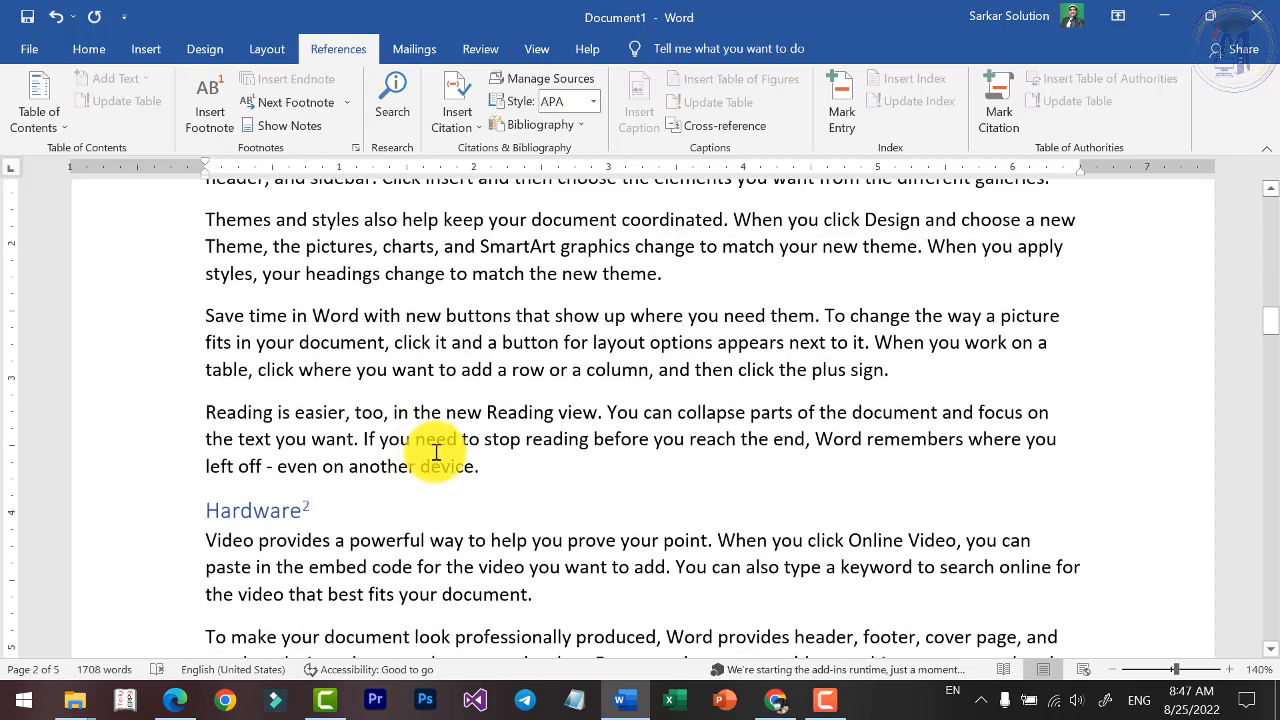
scroll(400, 505, "up", 10)
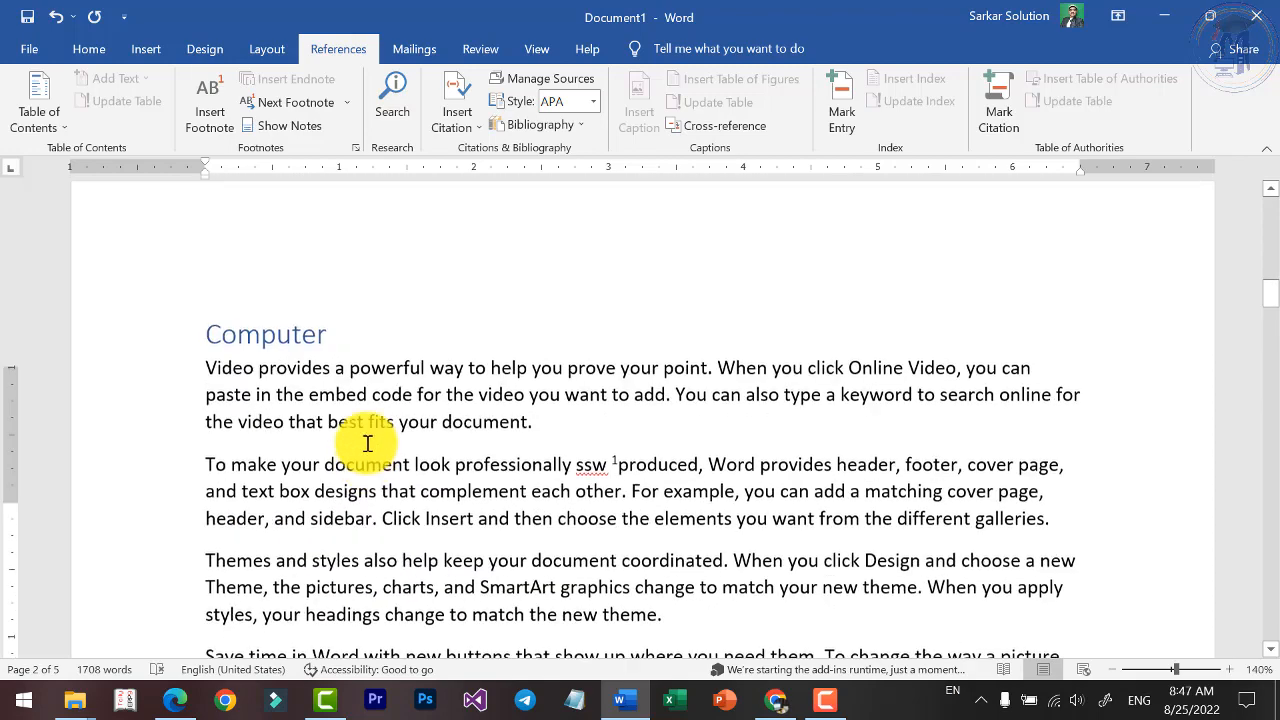
scroll(371, 456, "down", 3)
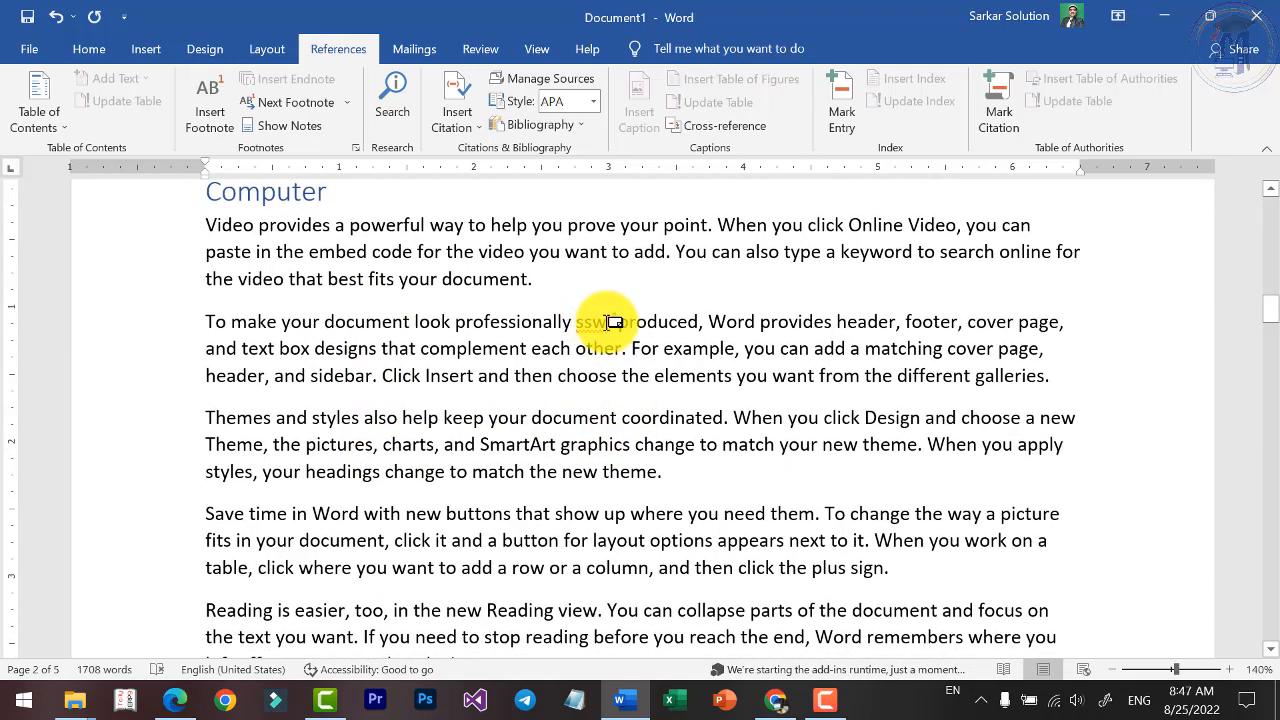
mouse_move(624, 319)
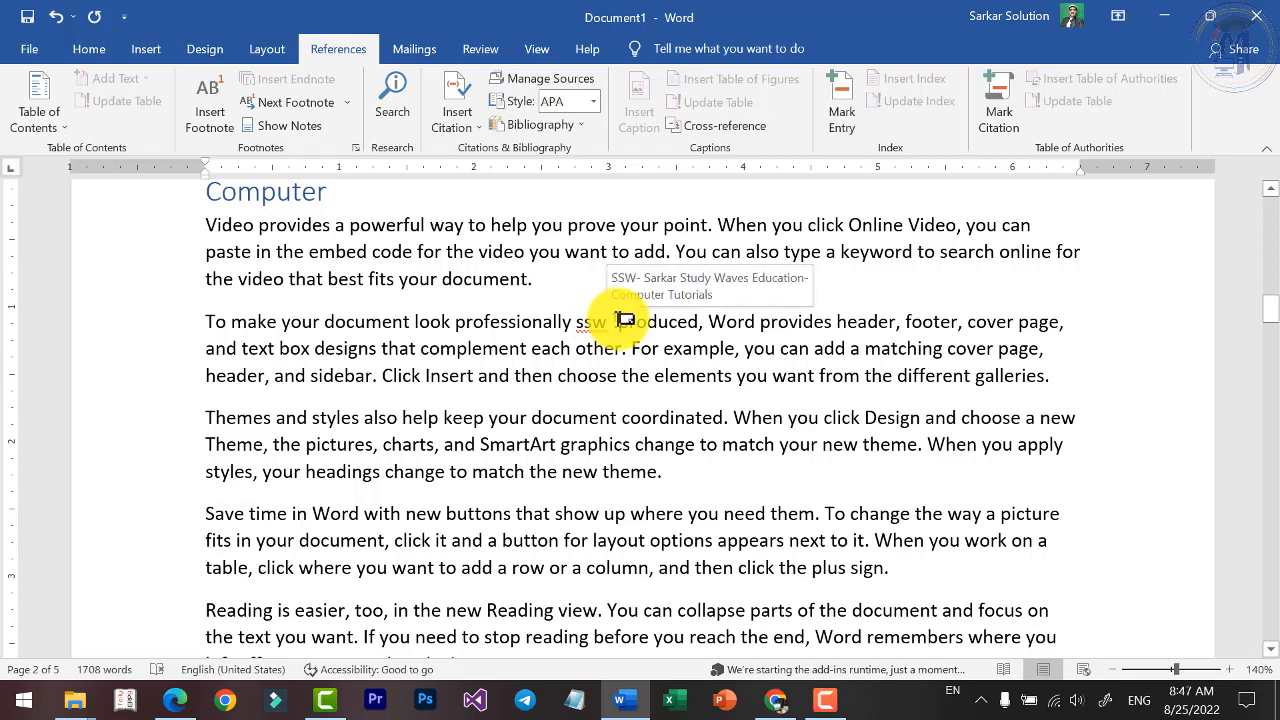
scroll(580, 349, "down", 6)
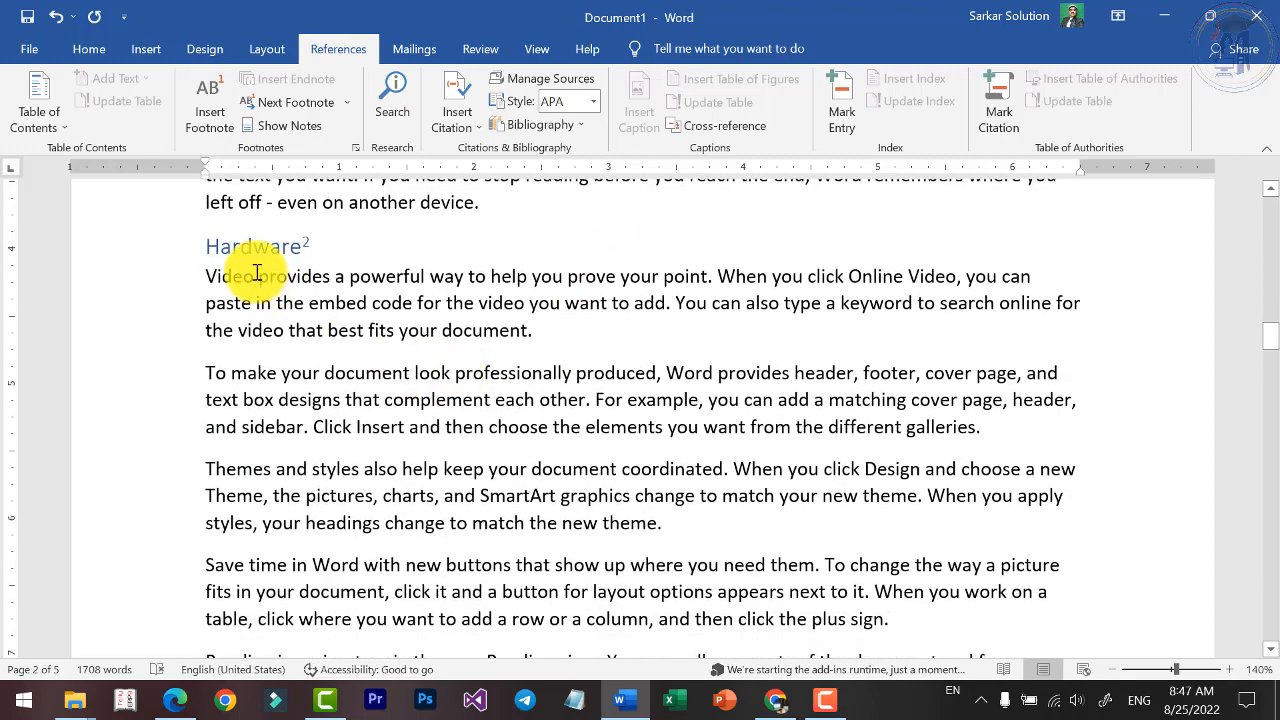
mouse_move(313, 243)
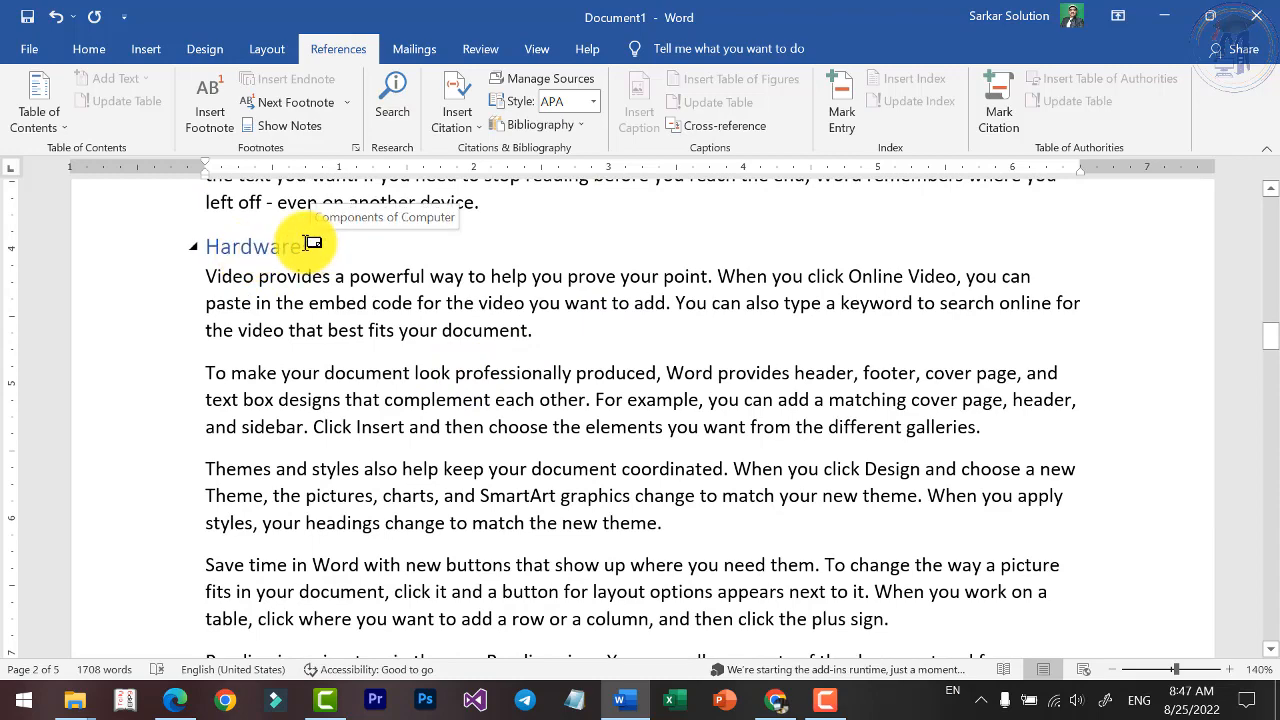
Insert an endnote on "charts" in the third "Computer" paragraph reading "Data – Graphical – Chart"
scroll(606, 294, "up", 10)
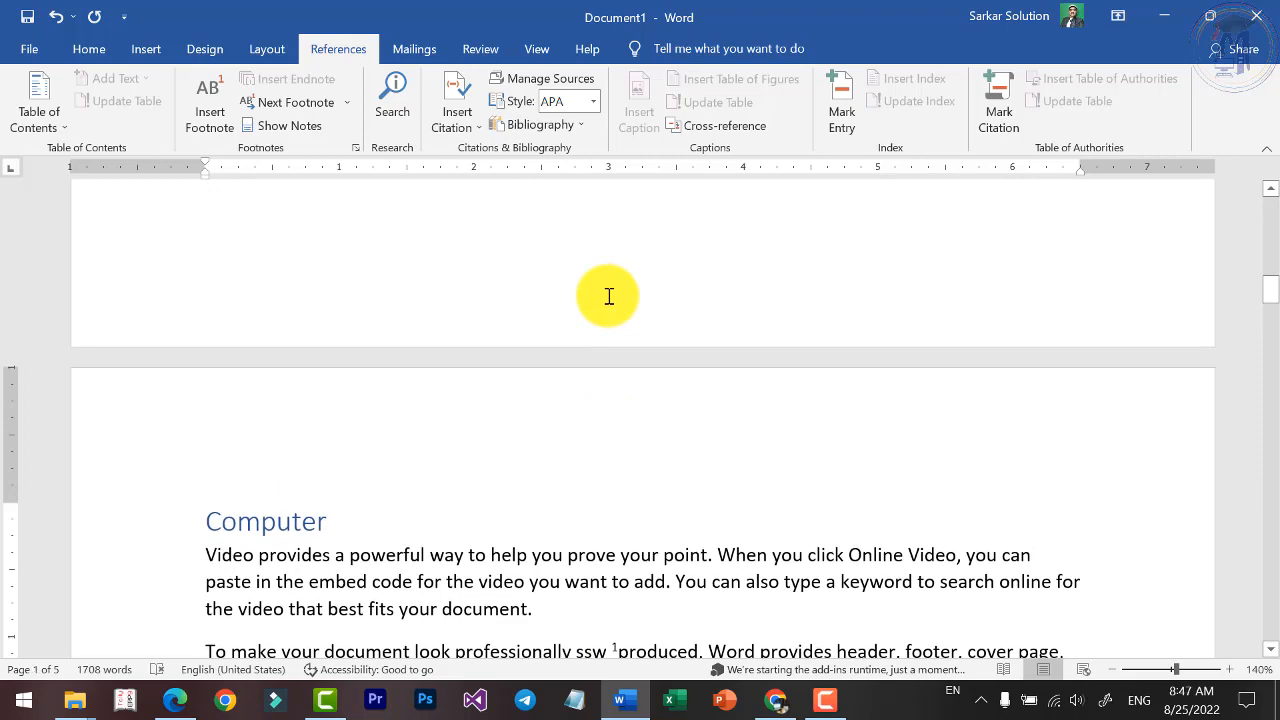
left_click(468, 556)
scroll(543, 420, "down", 3)
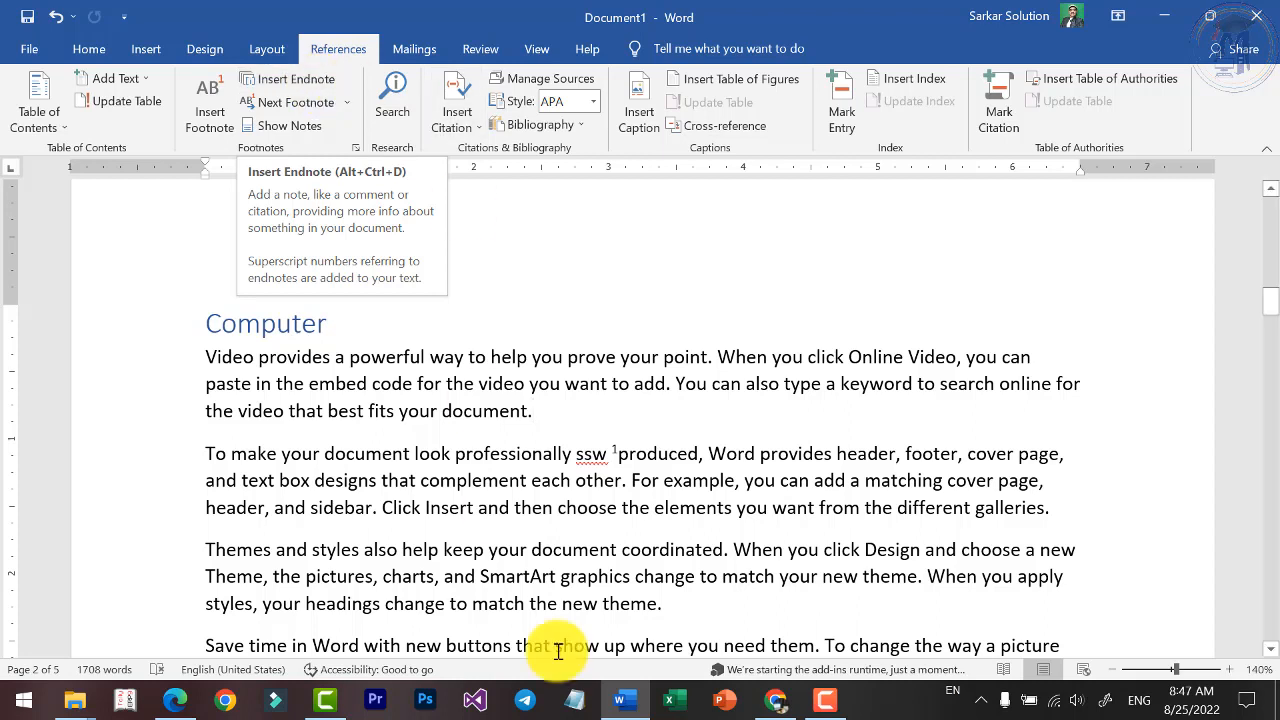
double_click(510, 582)
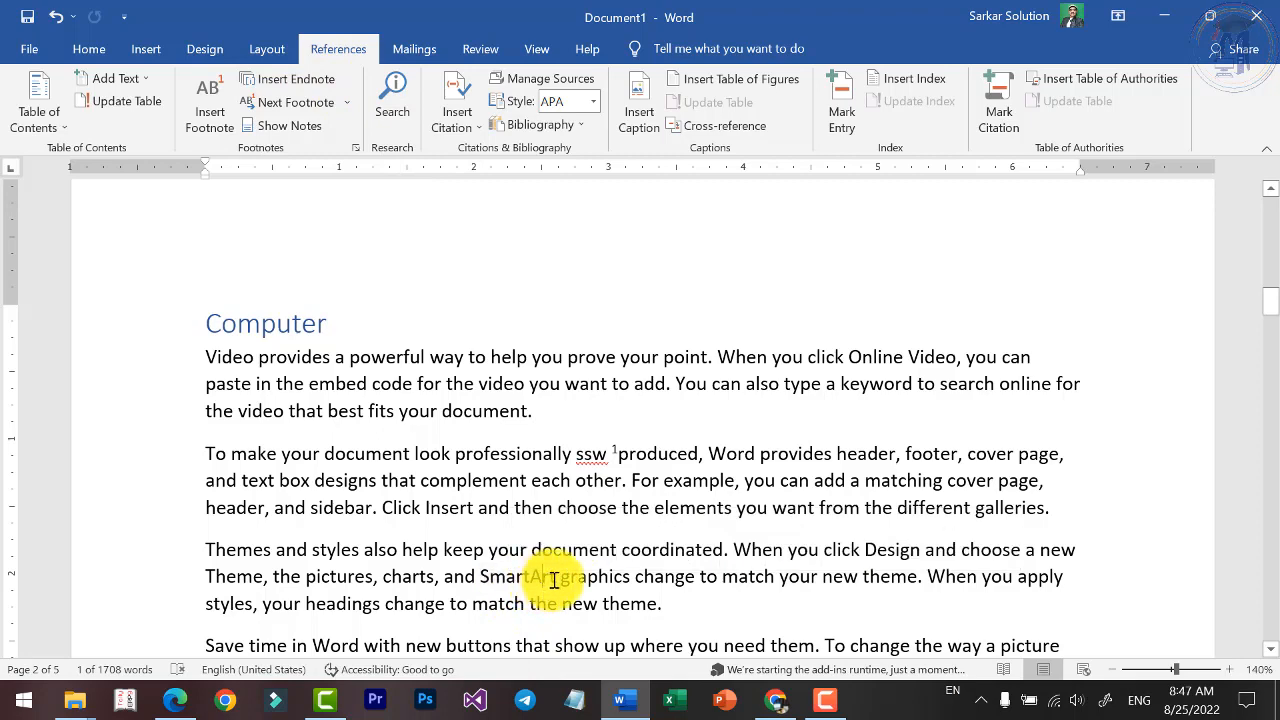
double_click(338, 577)
double_click(408, 577)
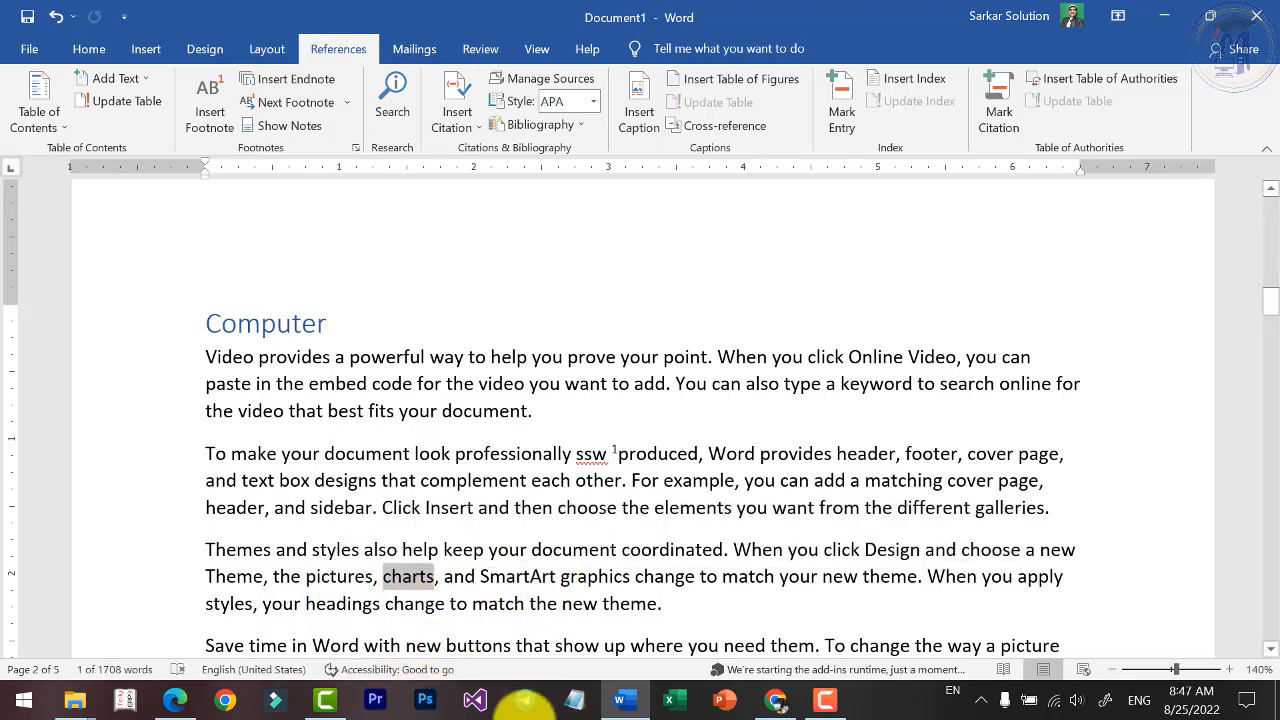
left_click(418, 581)
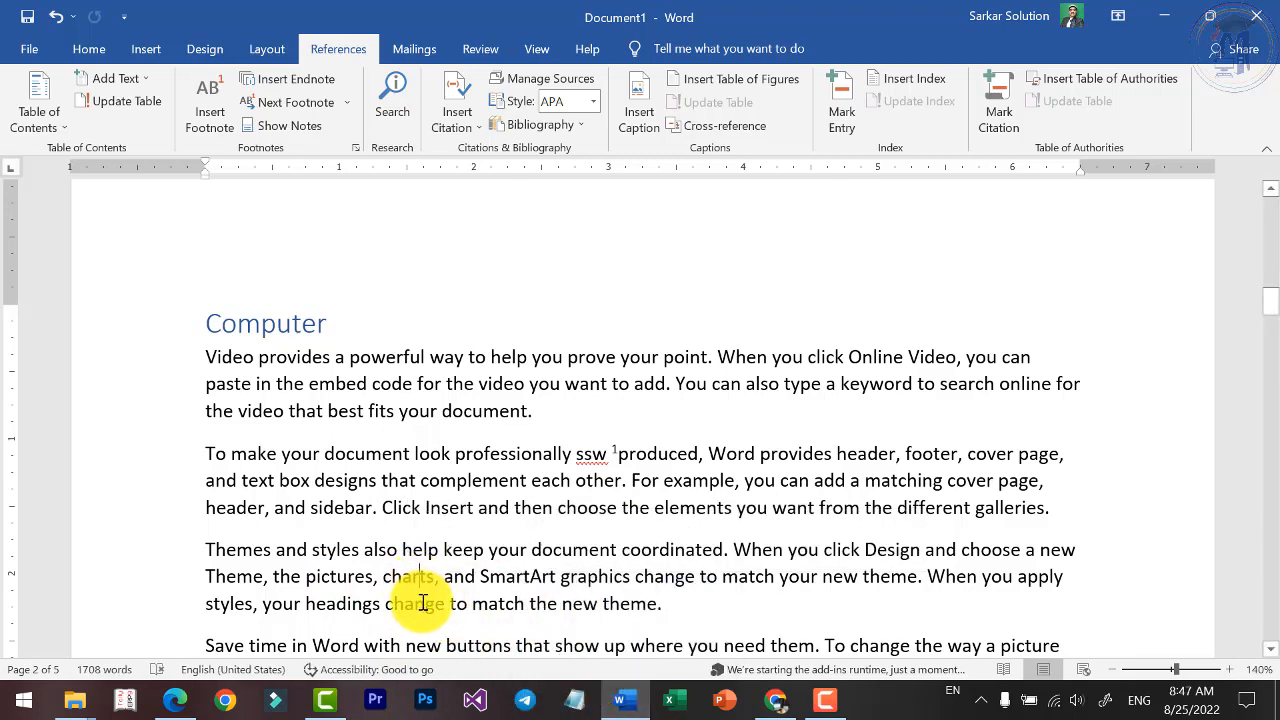
double_click(420, 587)
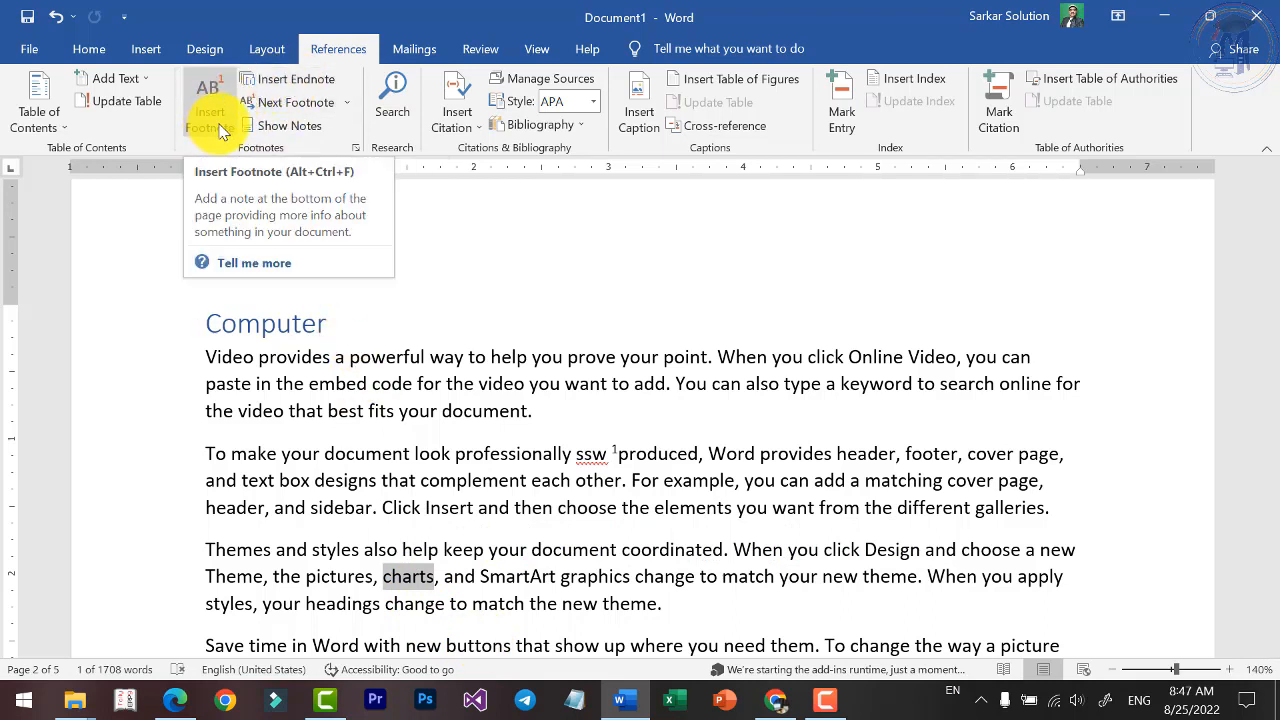
left_click(291, 80)
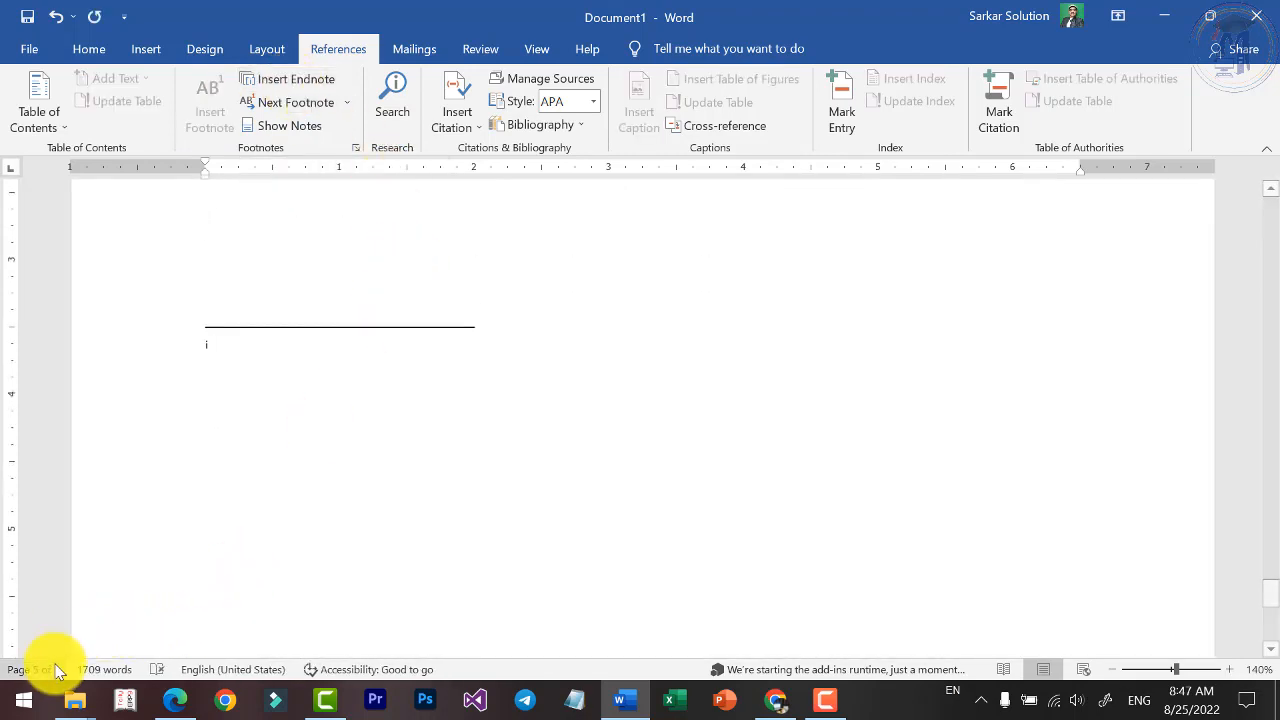
scroll(296, 424, "up", 3)
scroll(299, 422, "down", 3)
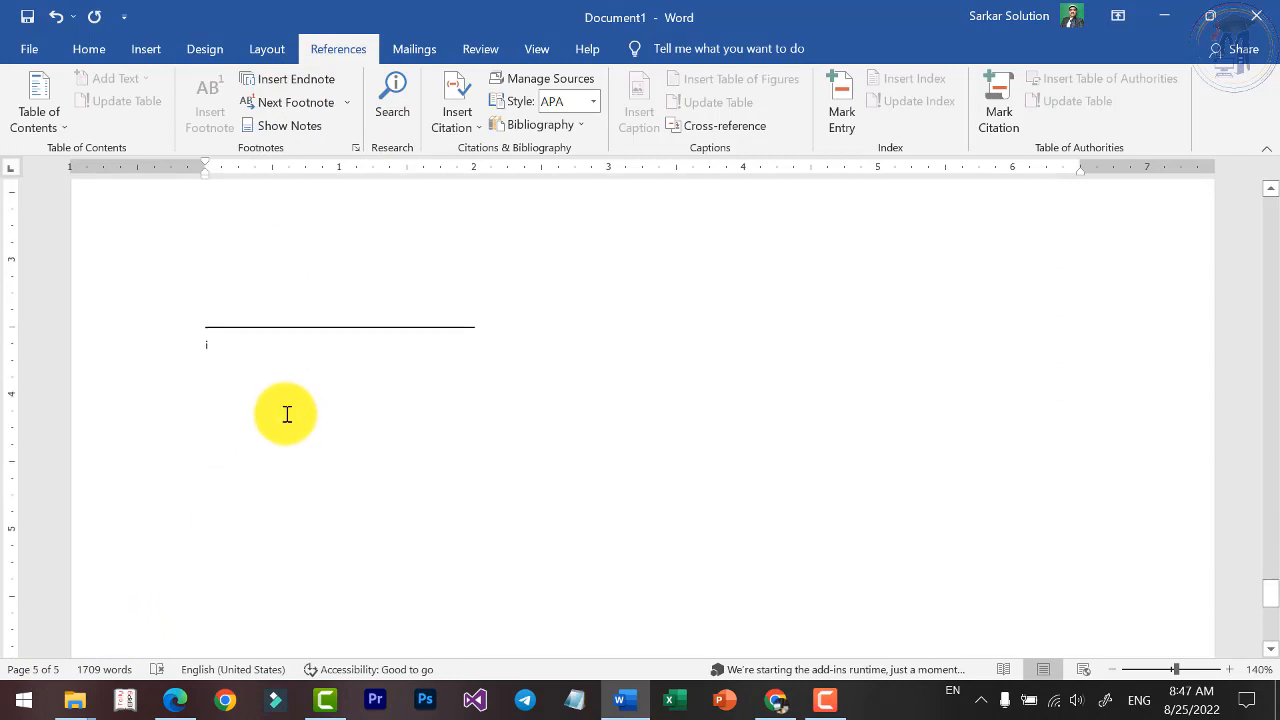
scroll(277, 346, "up", 3)
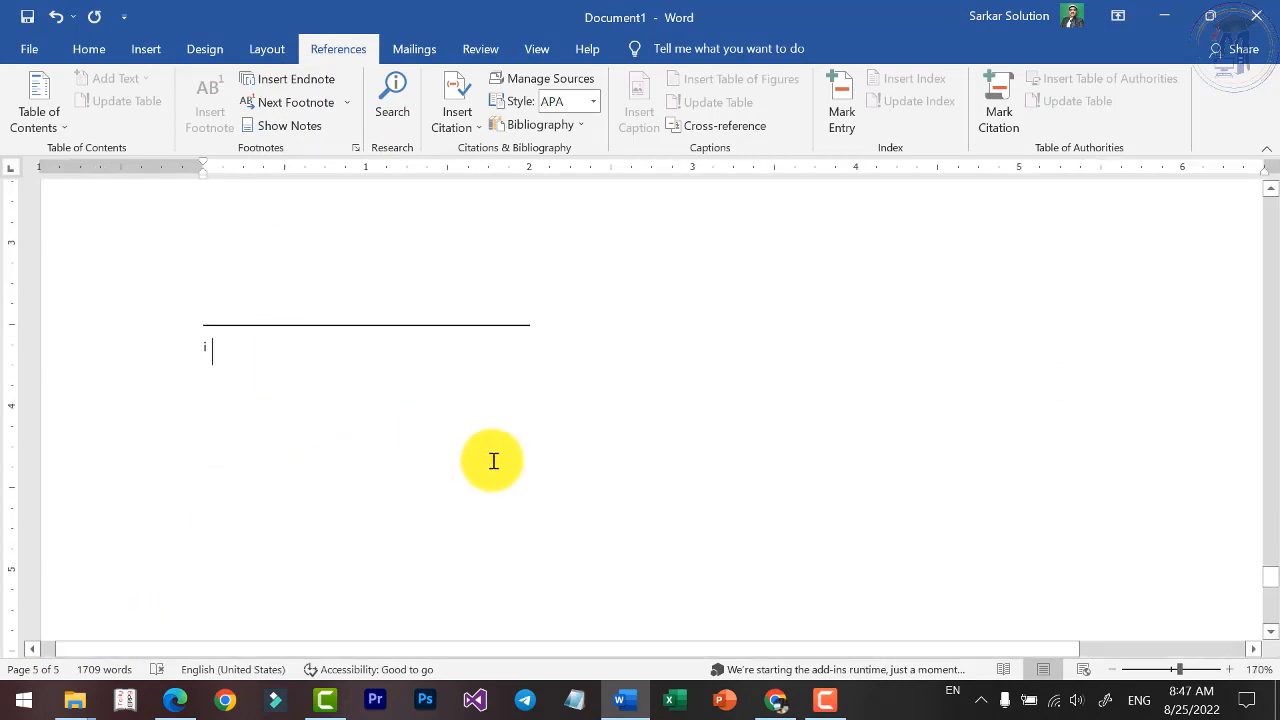
type("R")
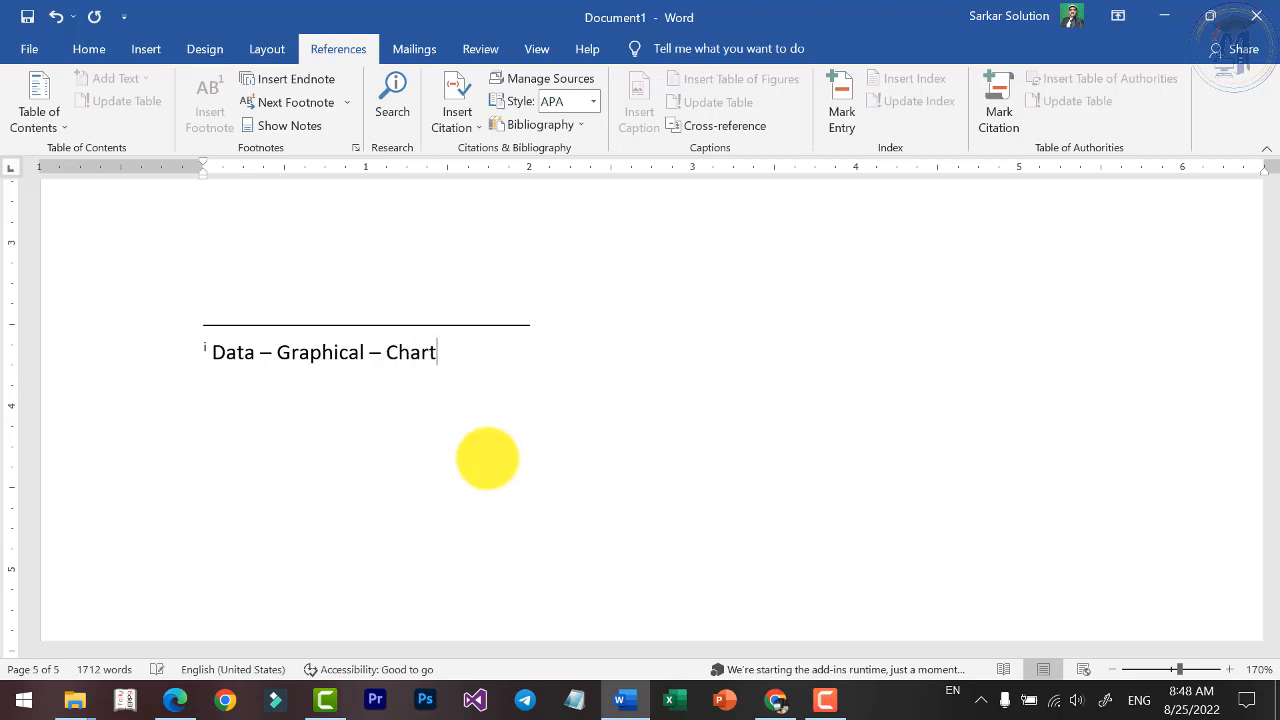
Return through the table of contents to the "Computer" section and preview the endnote text at the mark after "charts"
left_click(236, 350)
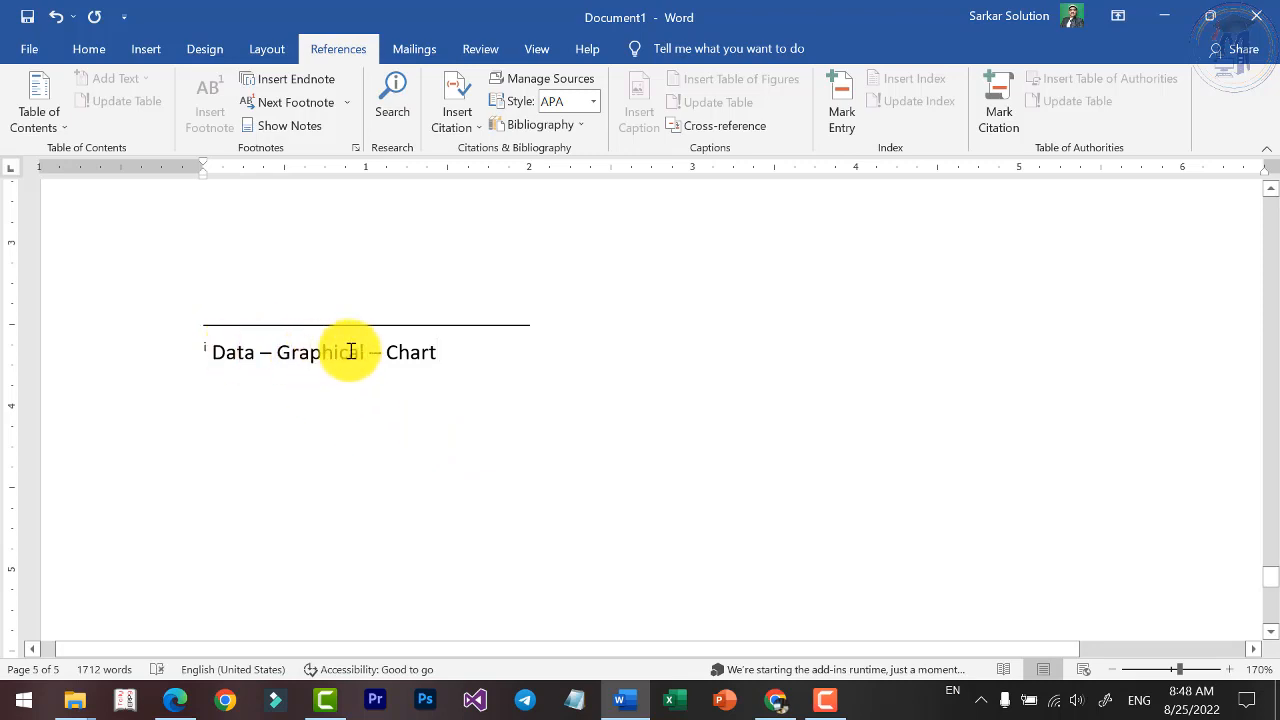
left_click(421, 356)
mouse_move(1275, 585)
left_mouse_down()
mouse_move(1260, 511)
mouse_move(1262, 195)
left_mouse_up()
left_click(545, 507)
left_click(545, 507, "ctrl")
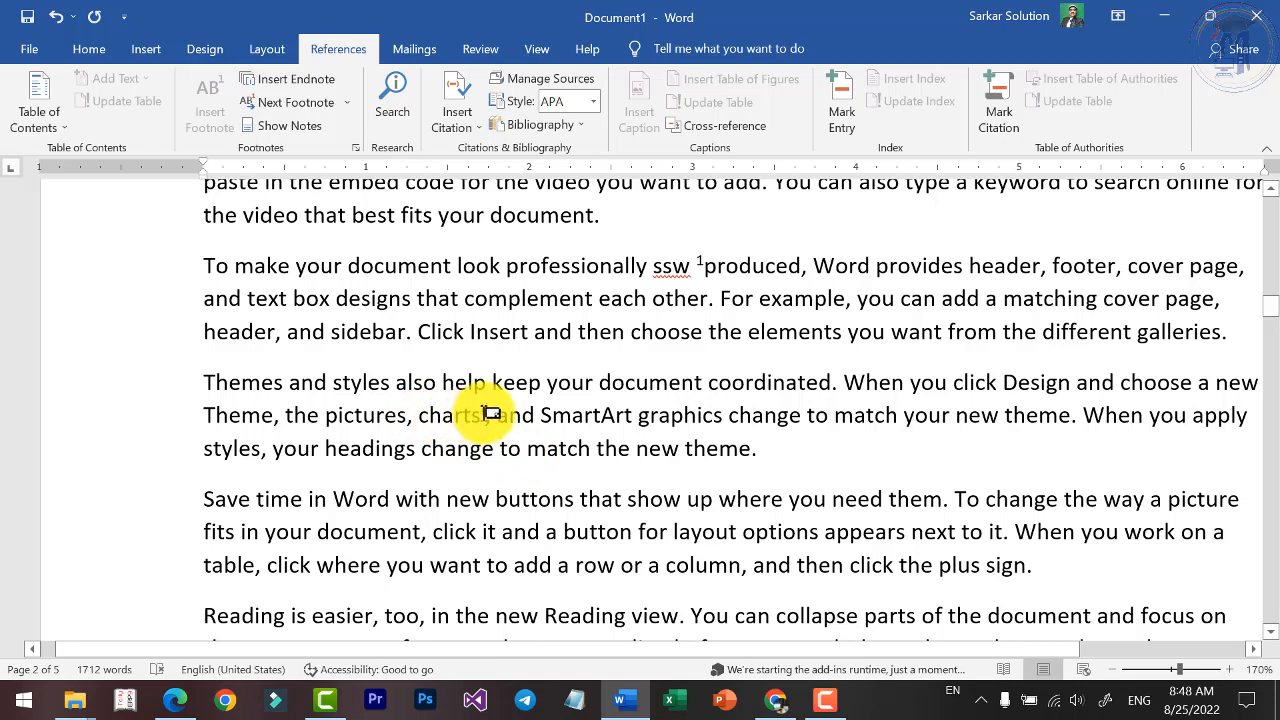
mouse_move(491, 413)
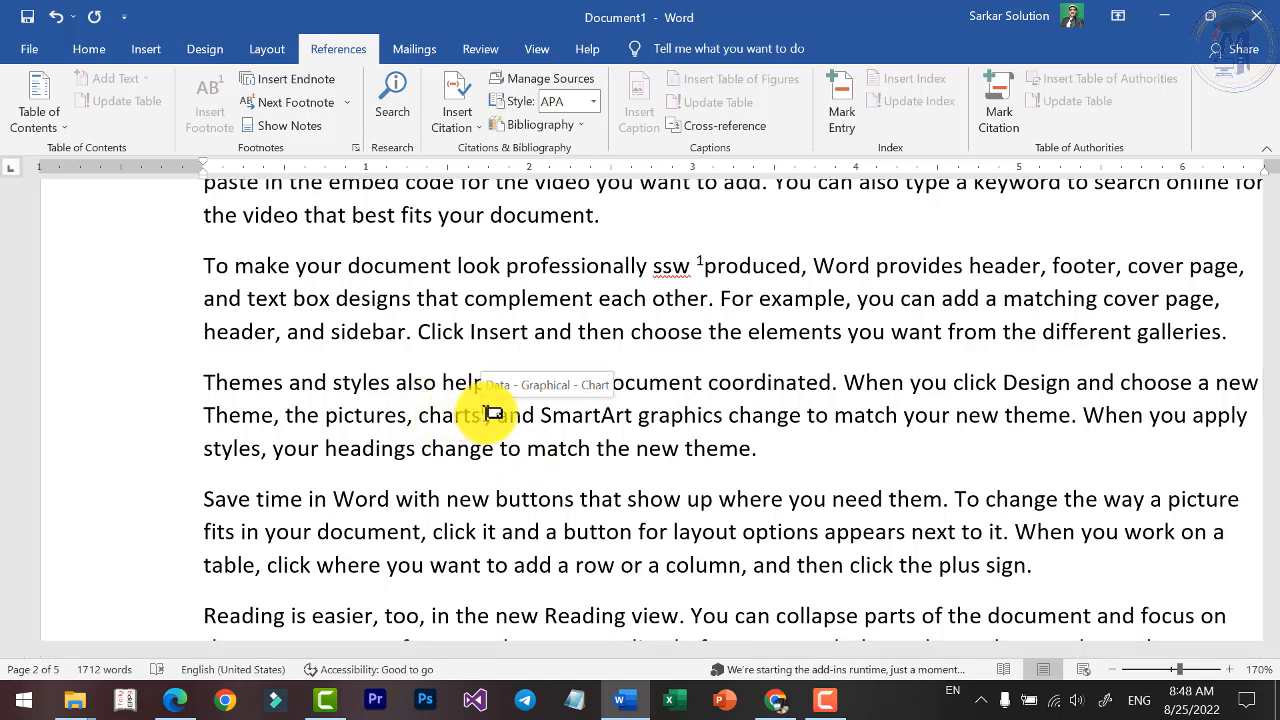
Insert an endnote on "Save" in the fourth "Computer" paragraph reading "Data- Ram- Hard Disk"
scroll(491, 413, "down", 2)
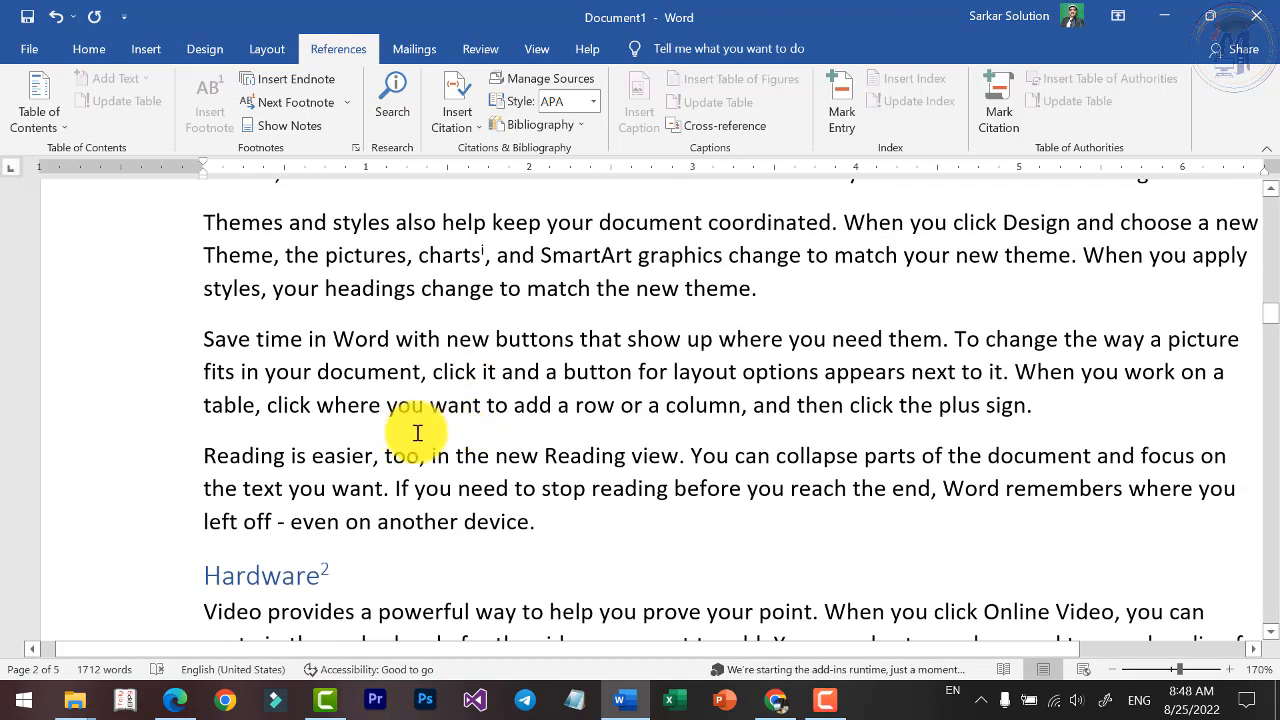
double_click(212, 340)
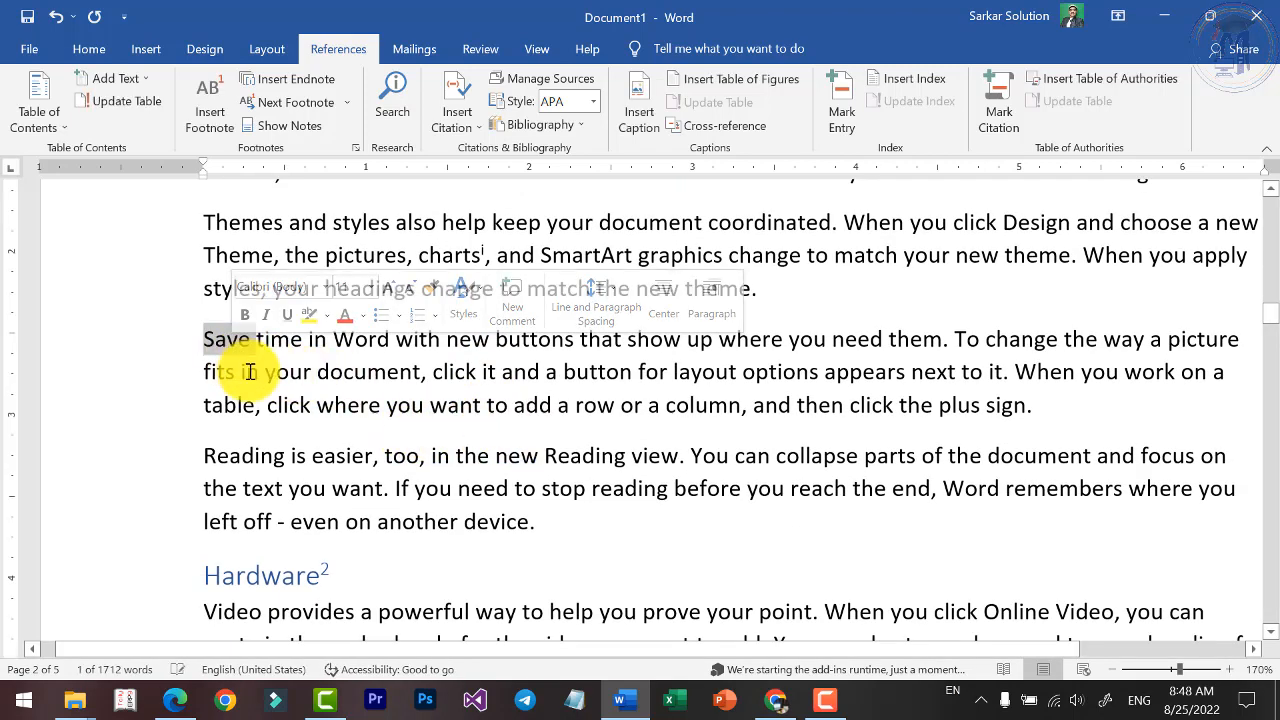
left_click(280, 82)
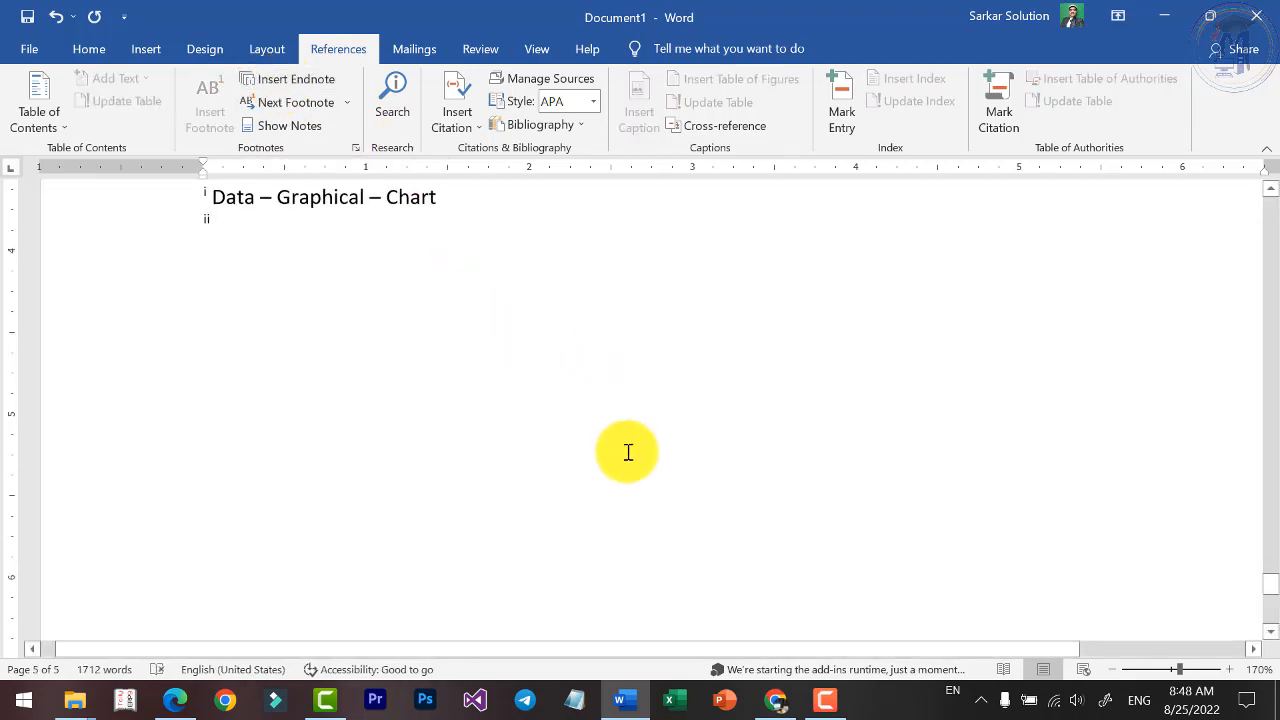
type("Ram- Hard Disk")
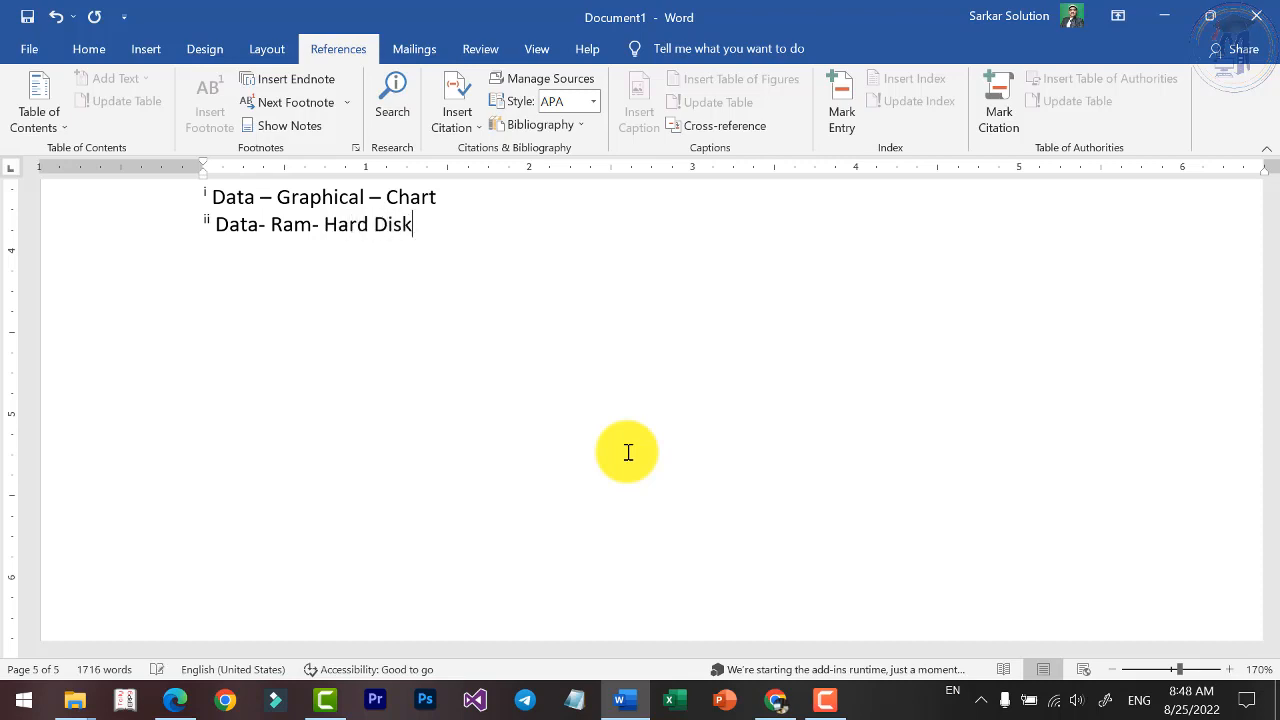
left_click(326, 224)
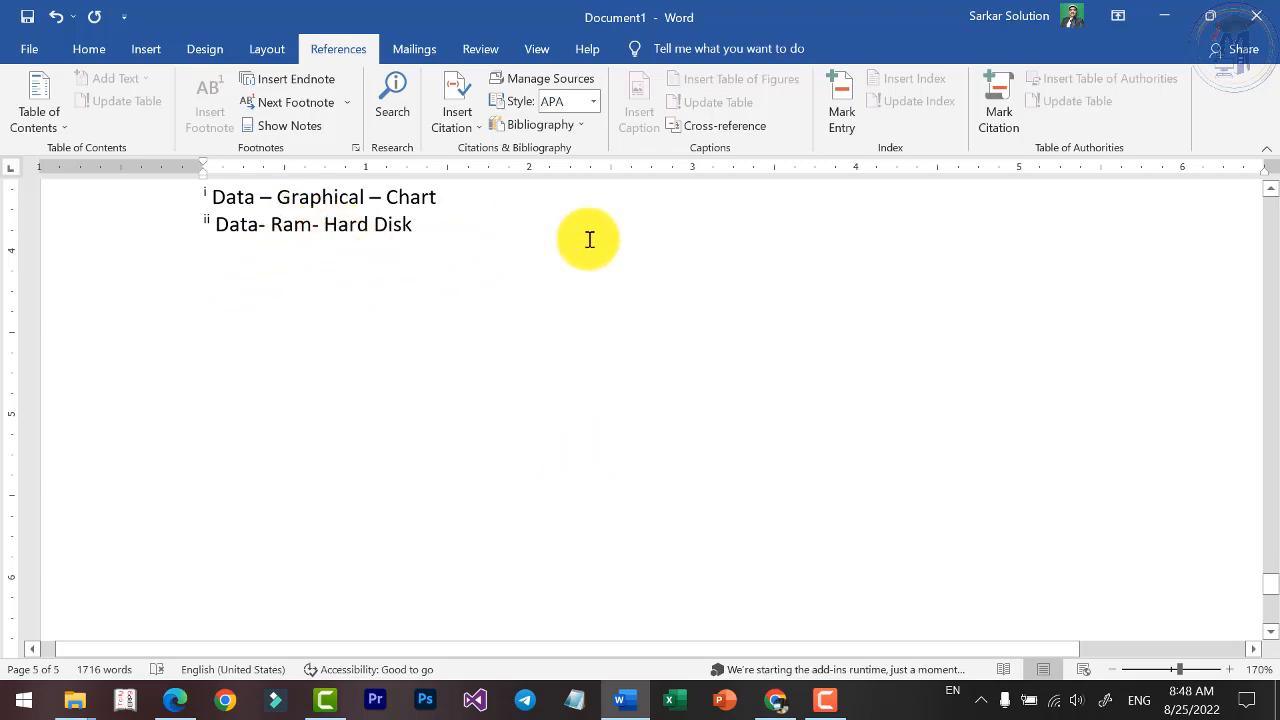
Place the cursor in the first "Computer" paragraph and step through the footnote marks at "ssw" and "Hardware" with Next Footnote
left_click_drag(1270, 585, 1270, 240)
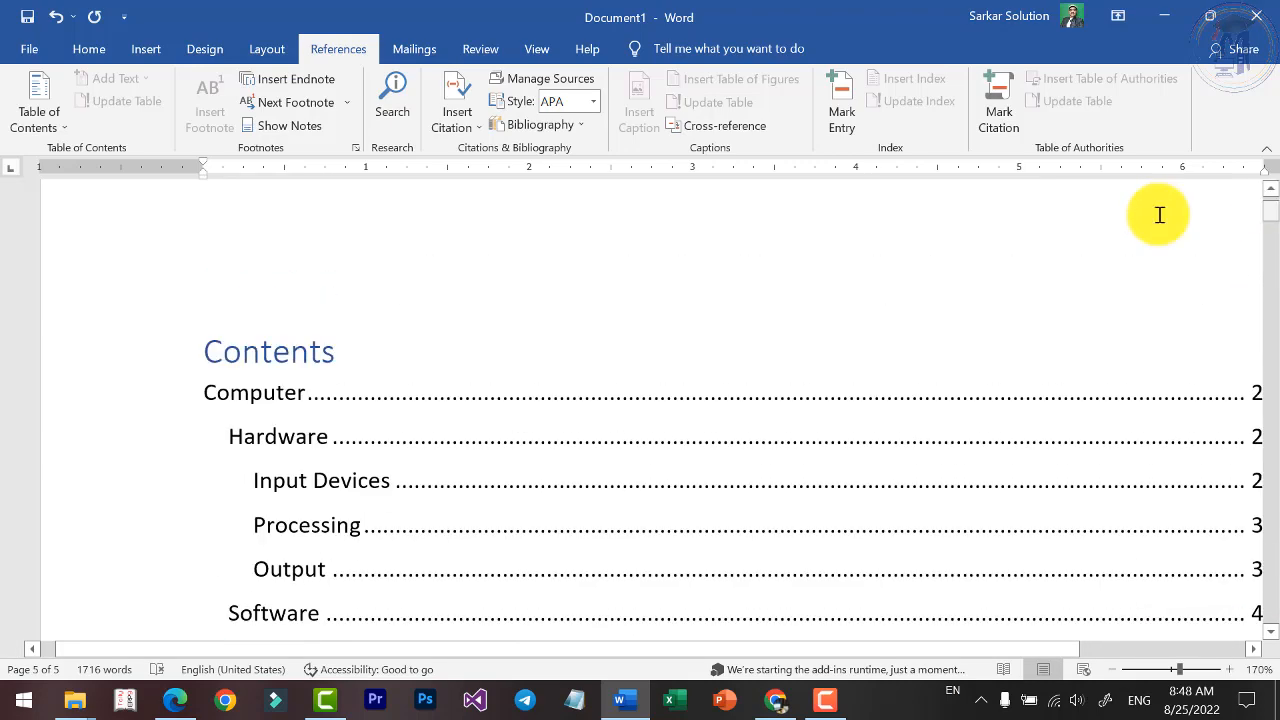
scroll(471, 537, "down", 5)
scroll(560, 437, "down", 3)
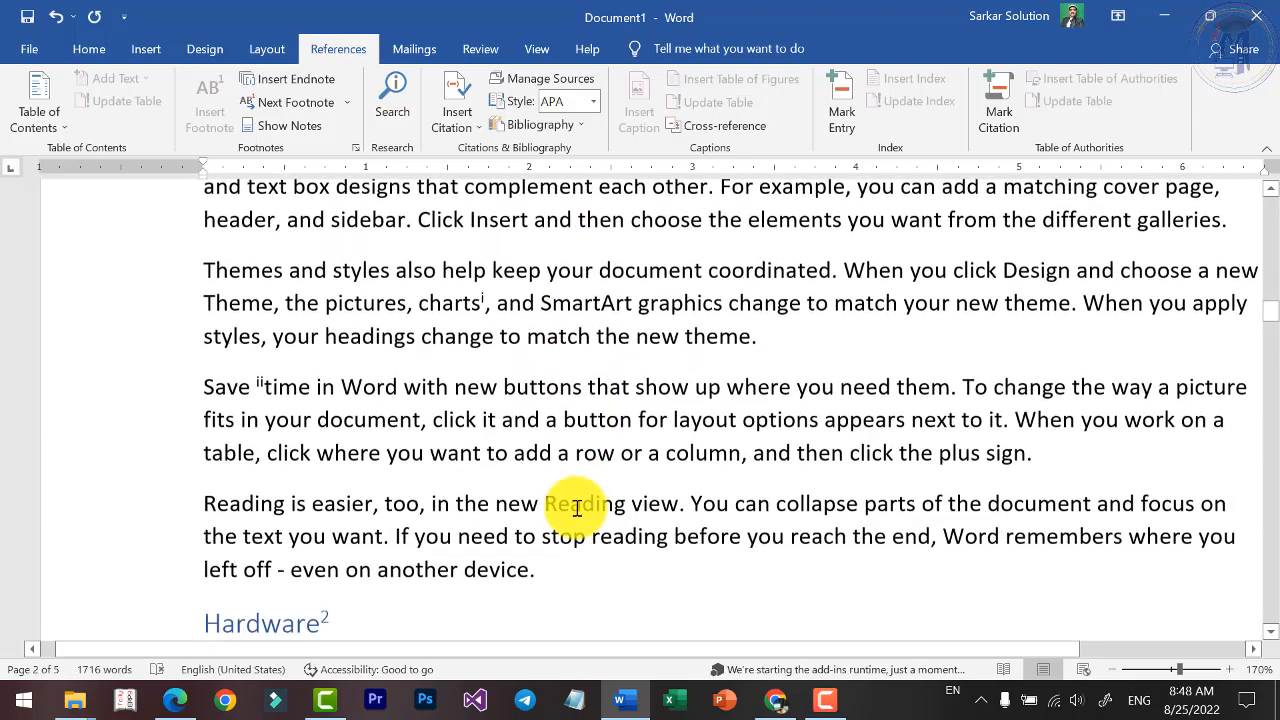
scroll(503, 451, "down", 2, "ctrl")
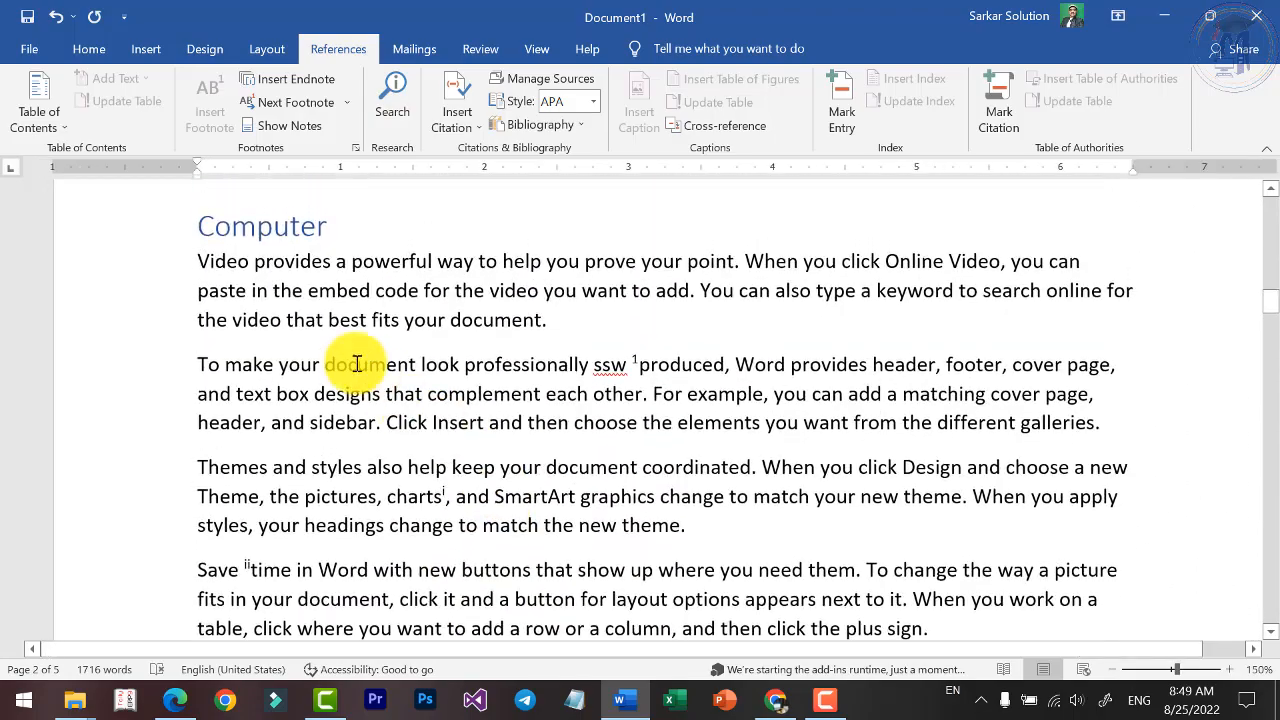
left_click(257, 262)
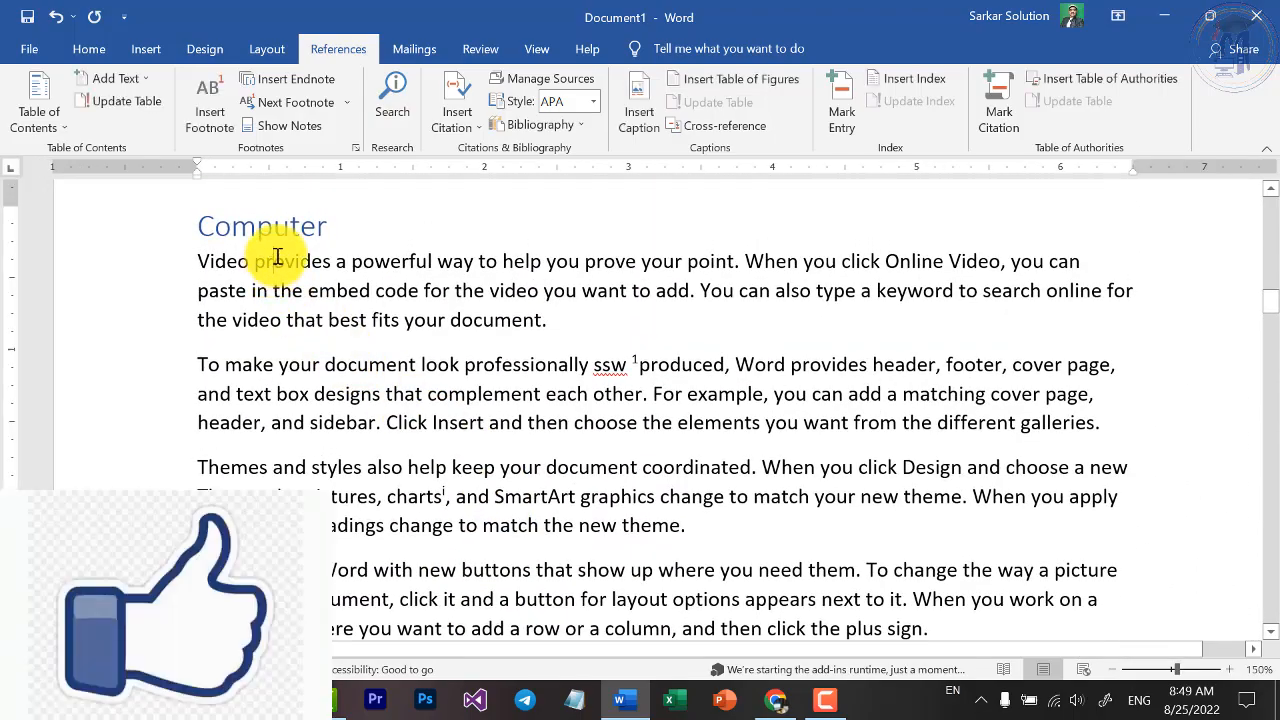
left_click(306, 101)
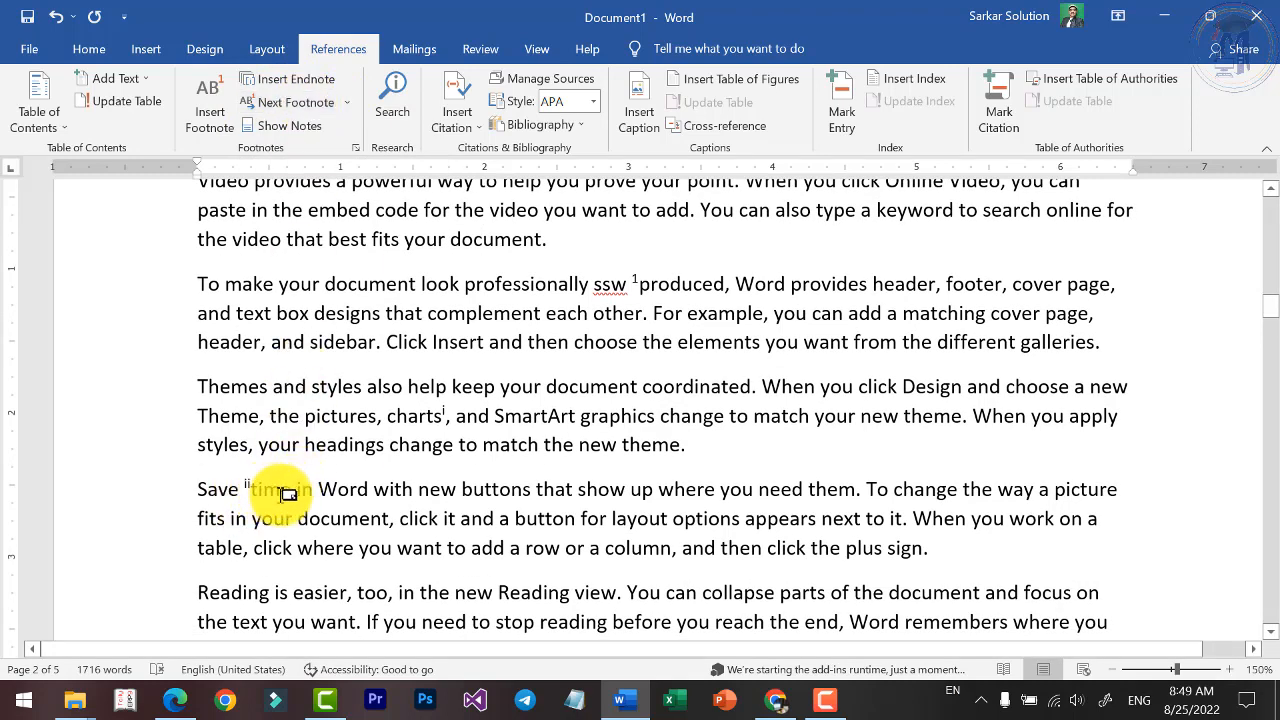
left_click(293, 107)
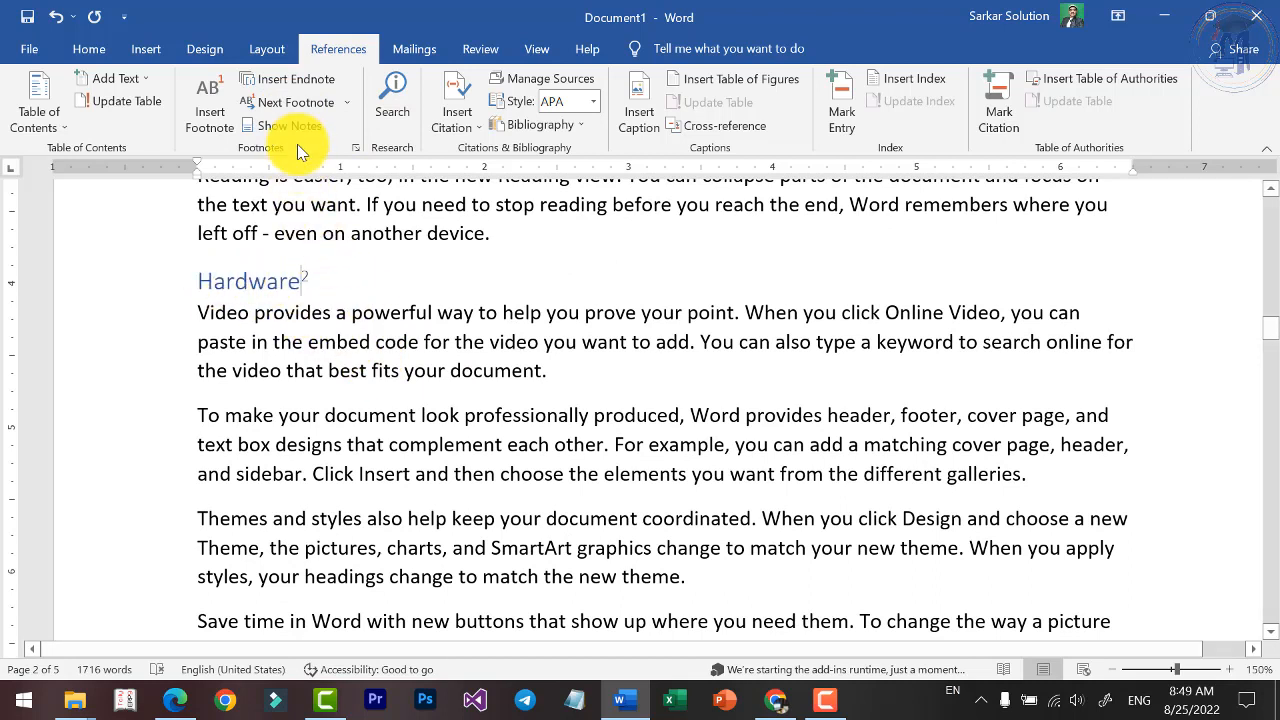
left_click(297, 100)
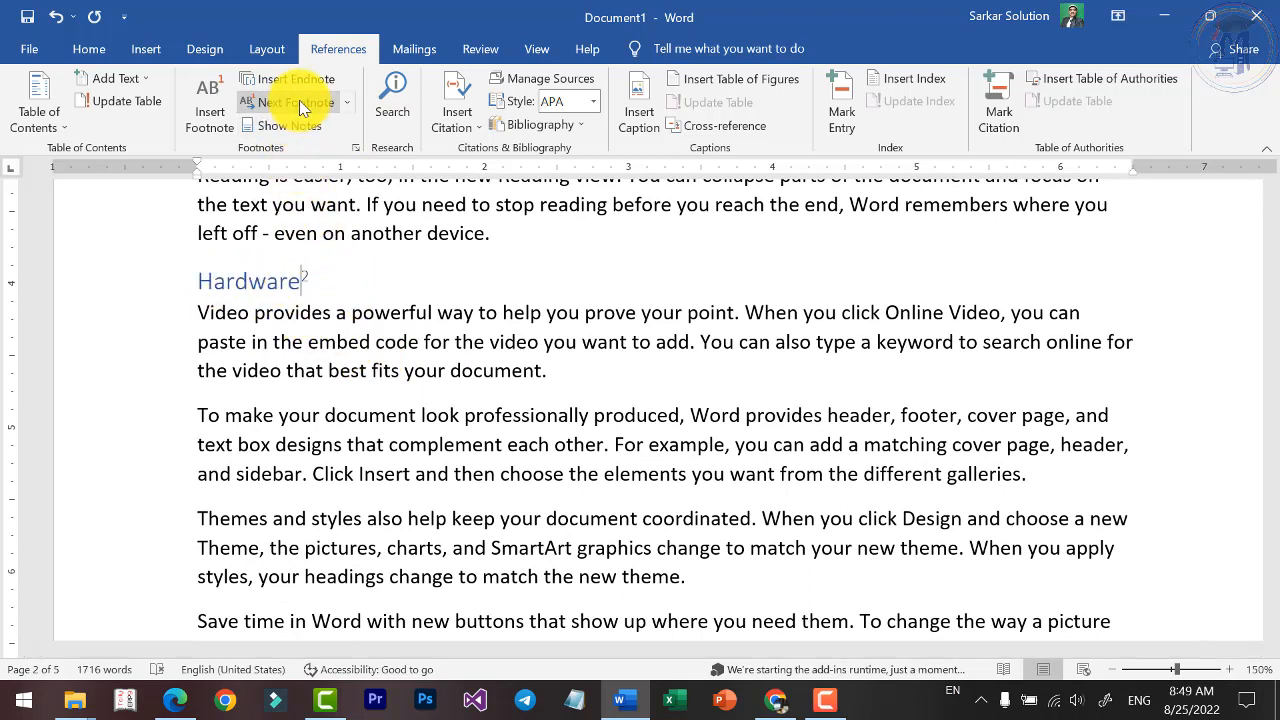
Try to jump to the next endnote from the footnote mark at the "Hardware" heading
left_click(348, 104)
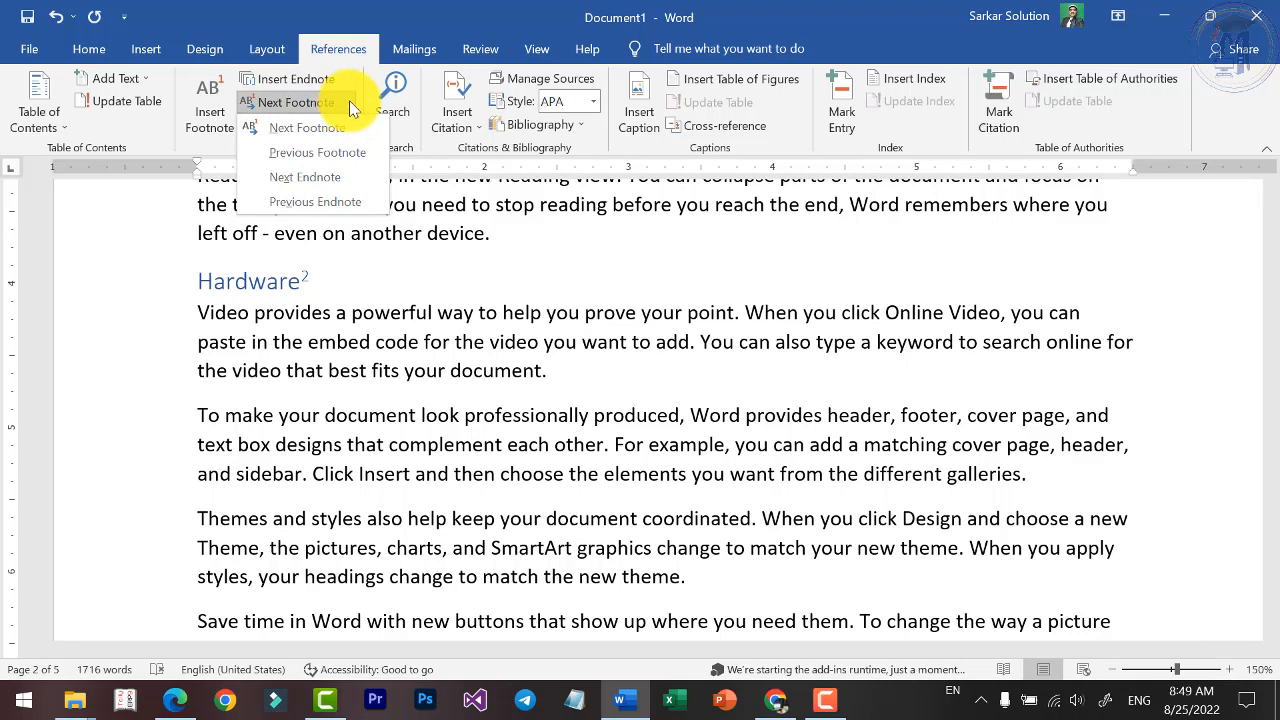
left_click(348, 104)
left_click(345, 103)
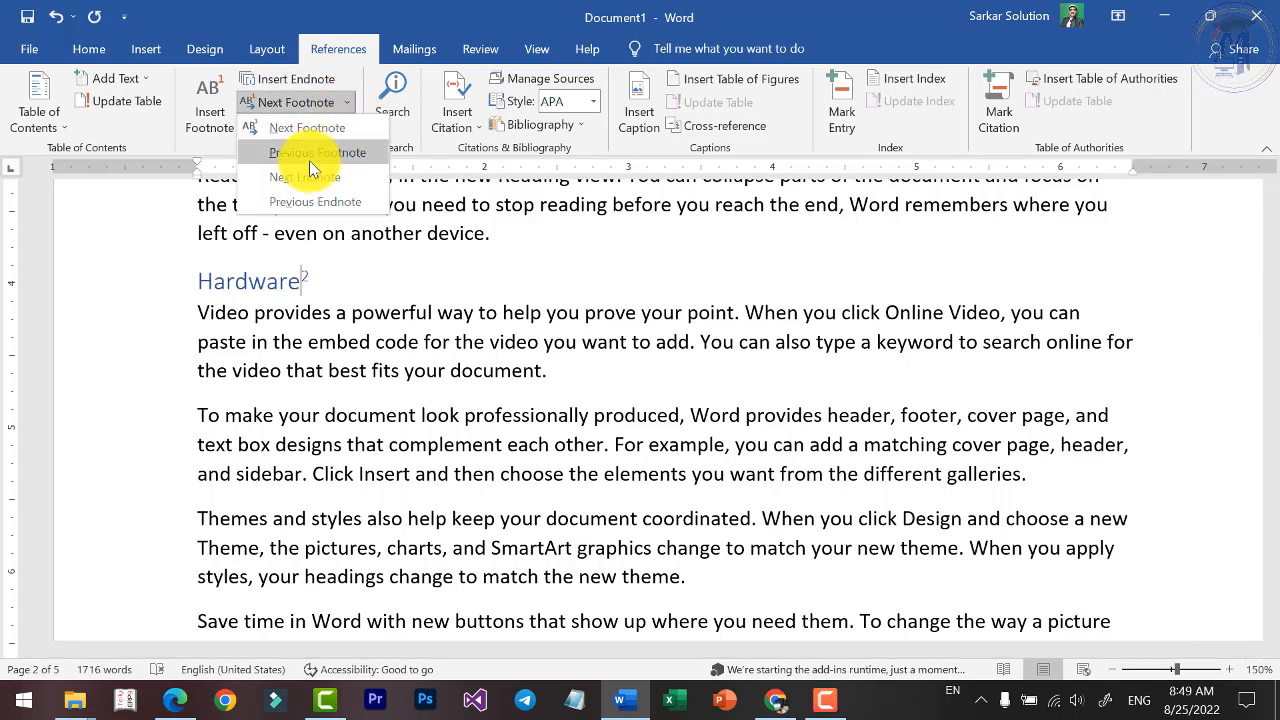
left_click(302, 186)
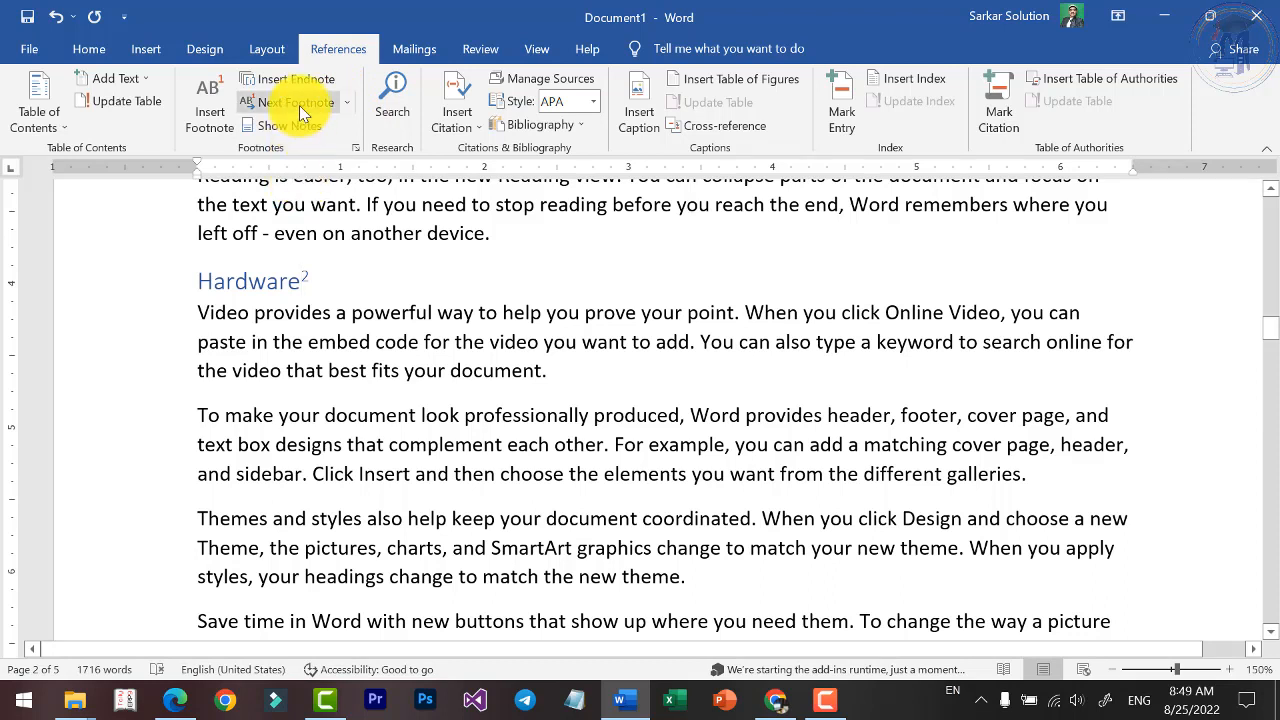
left_click(346, 103)
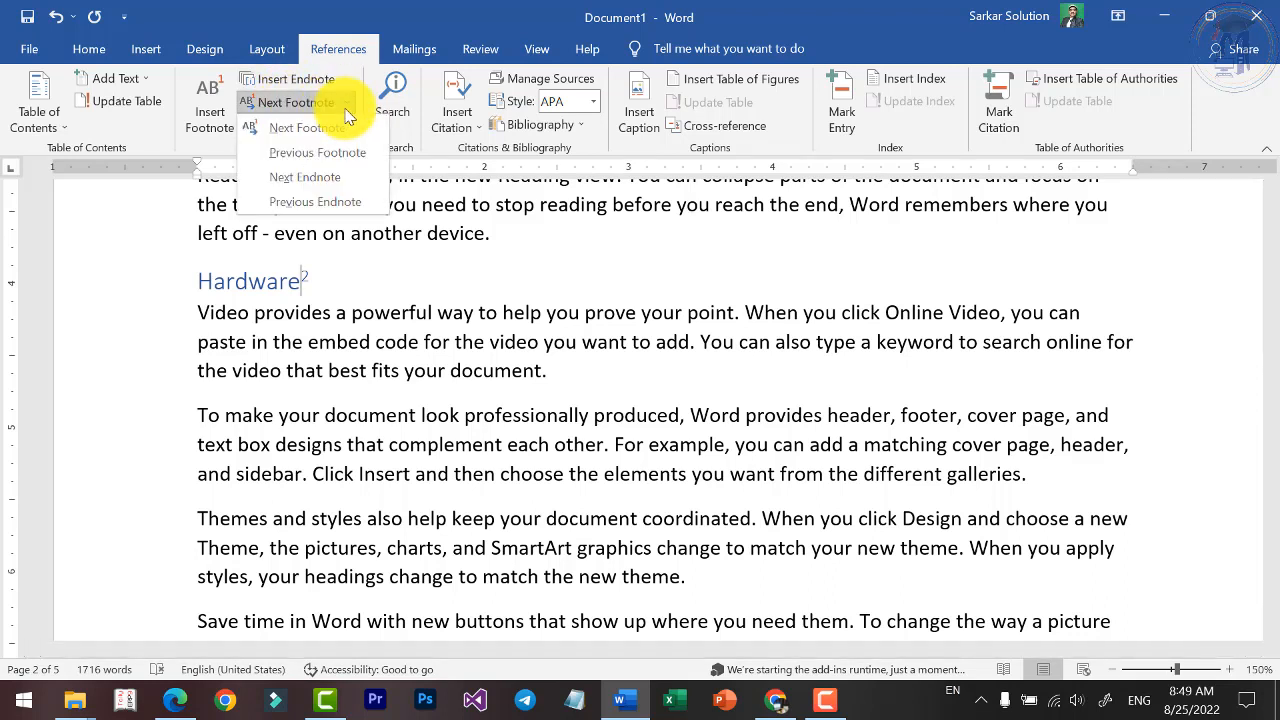
left_click(330, 186)
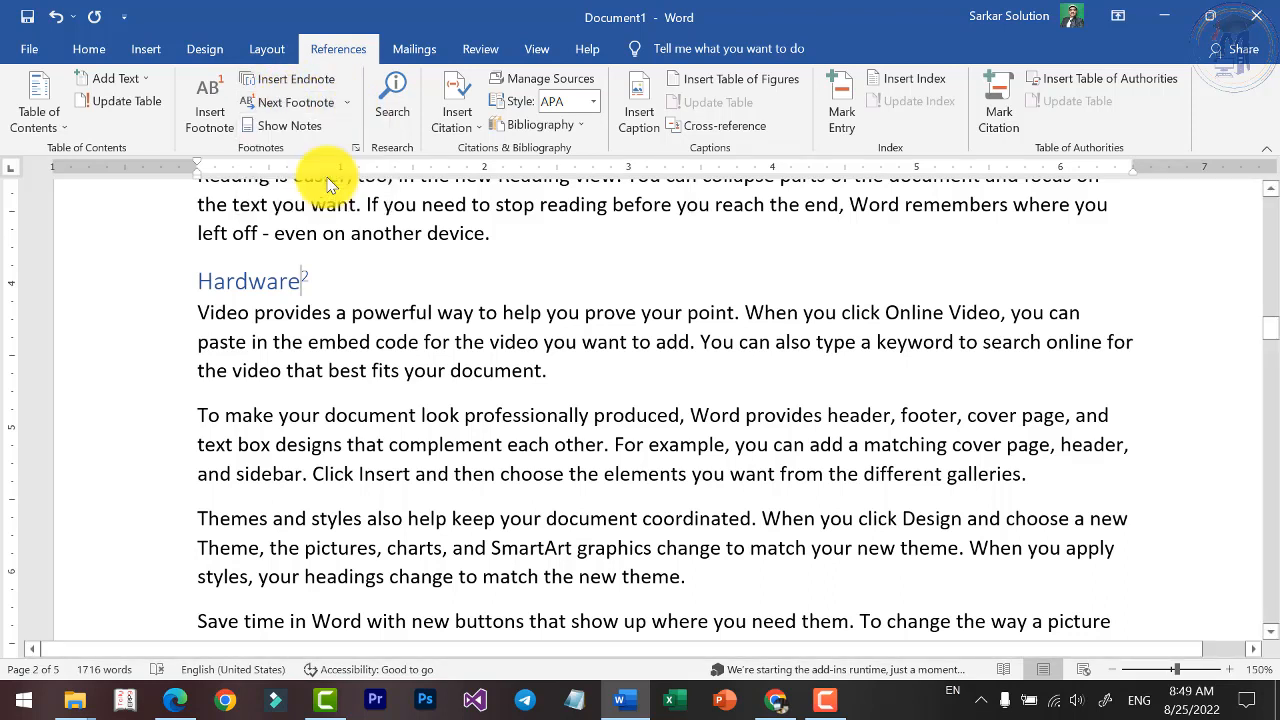
Step back through the endnote marks at "Save" and "charts" with Previous Endnote
left_click(346, 103)
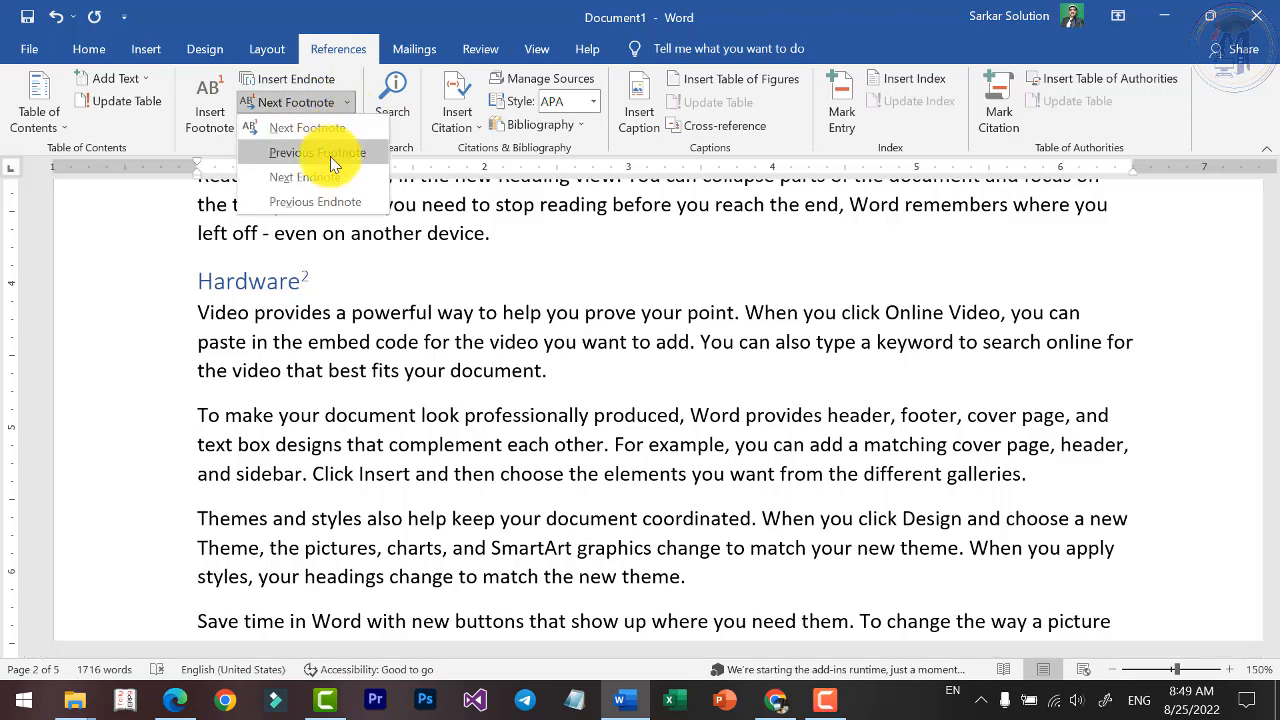
left_click(336, 199)
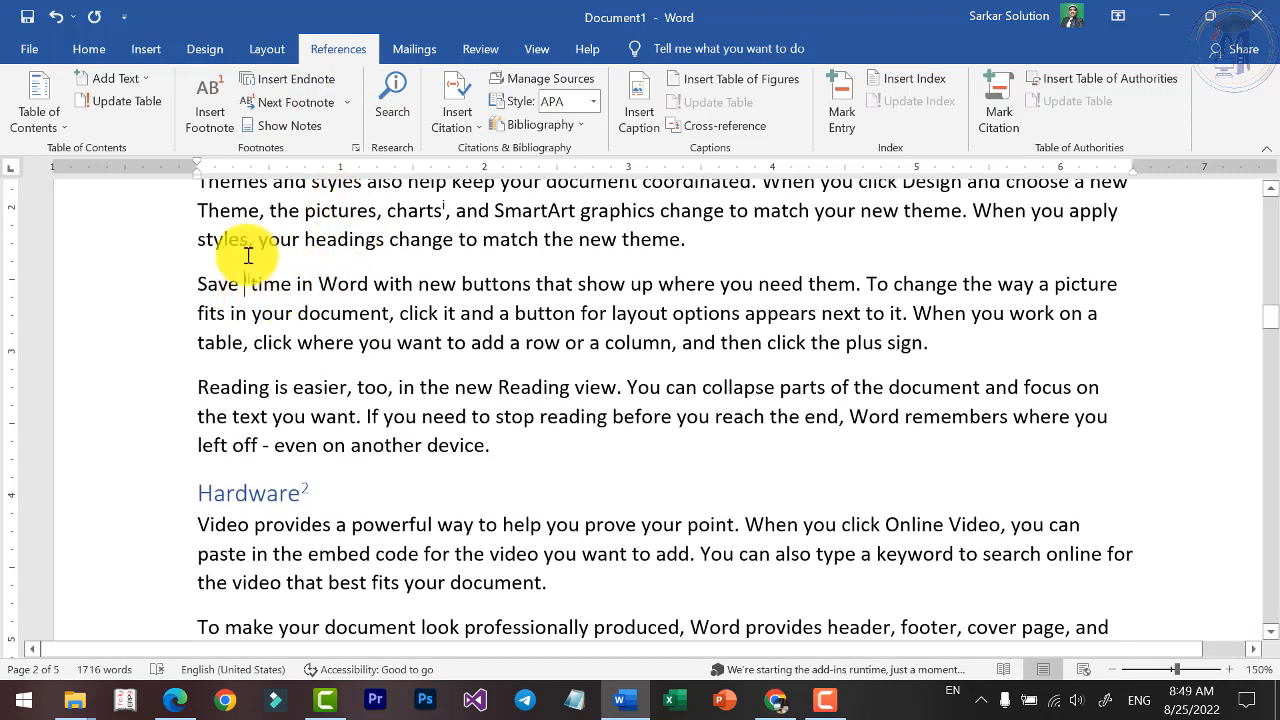
left_click(336, 108)
left_click(343, 108)
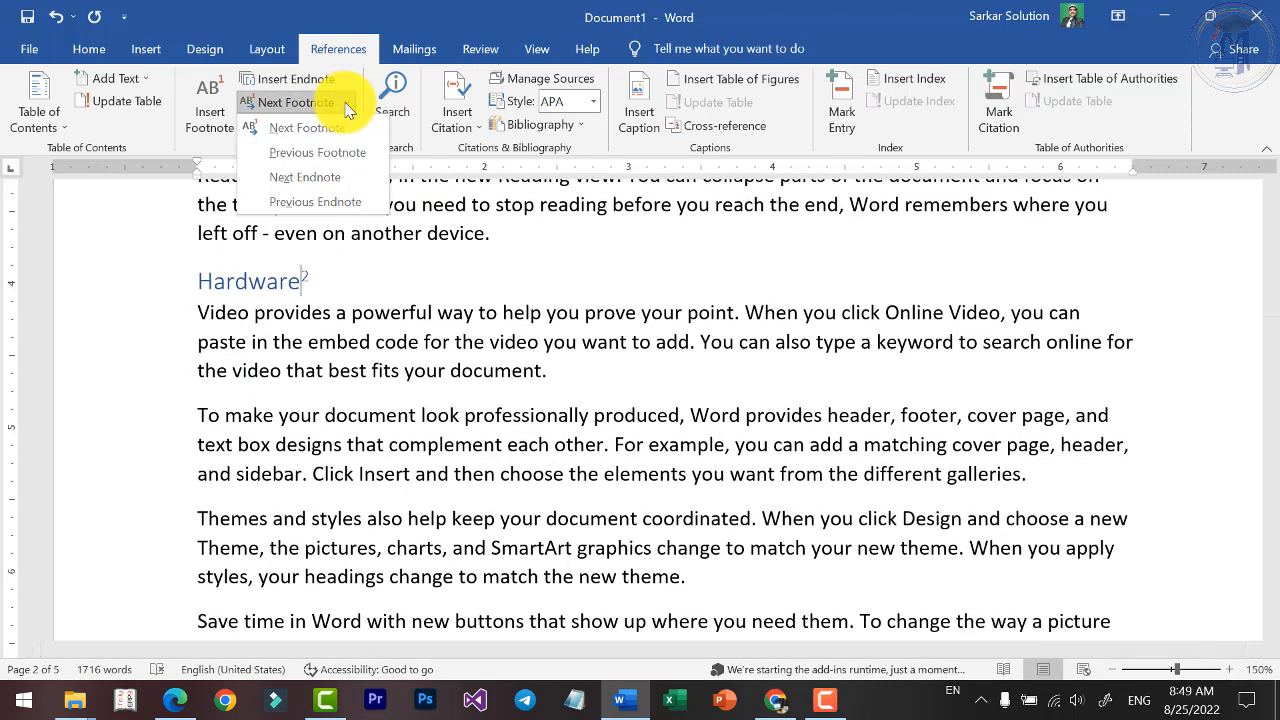
left_click(336, 199)
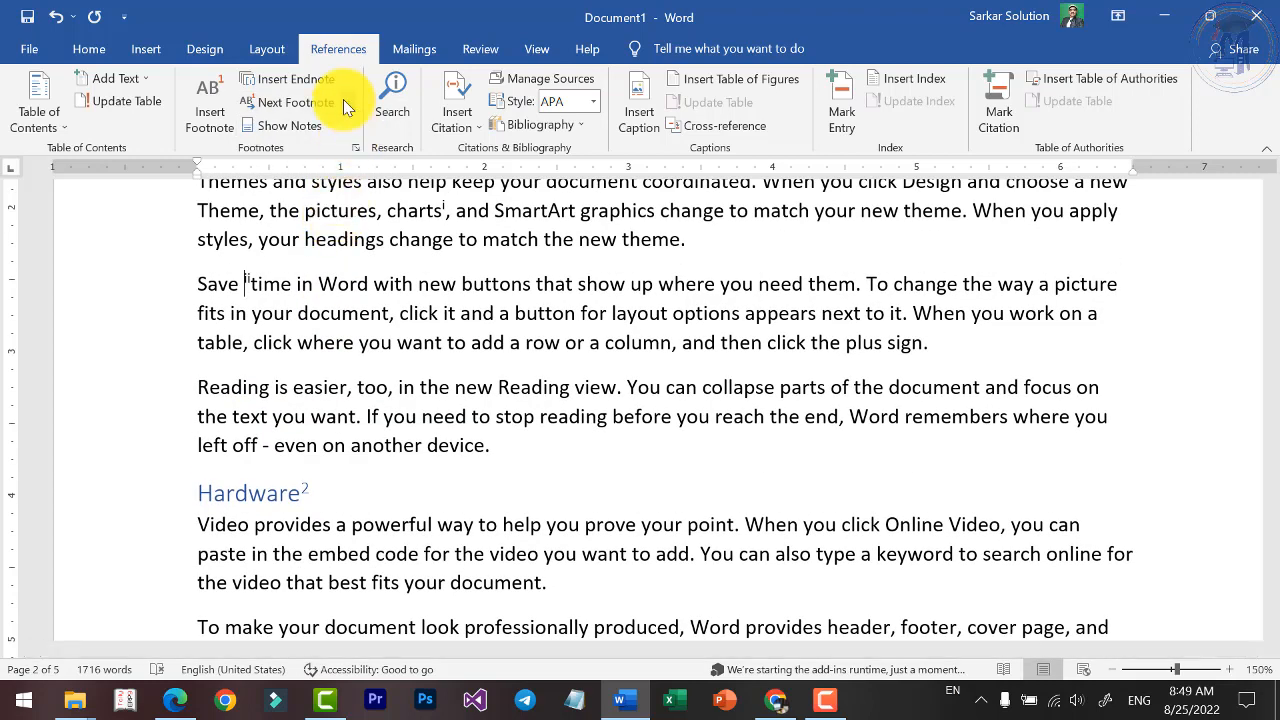
left_click(344, 101)
left_click(347, 203)
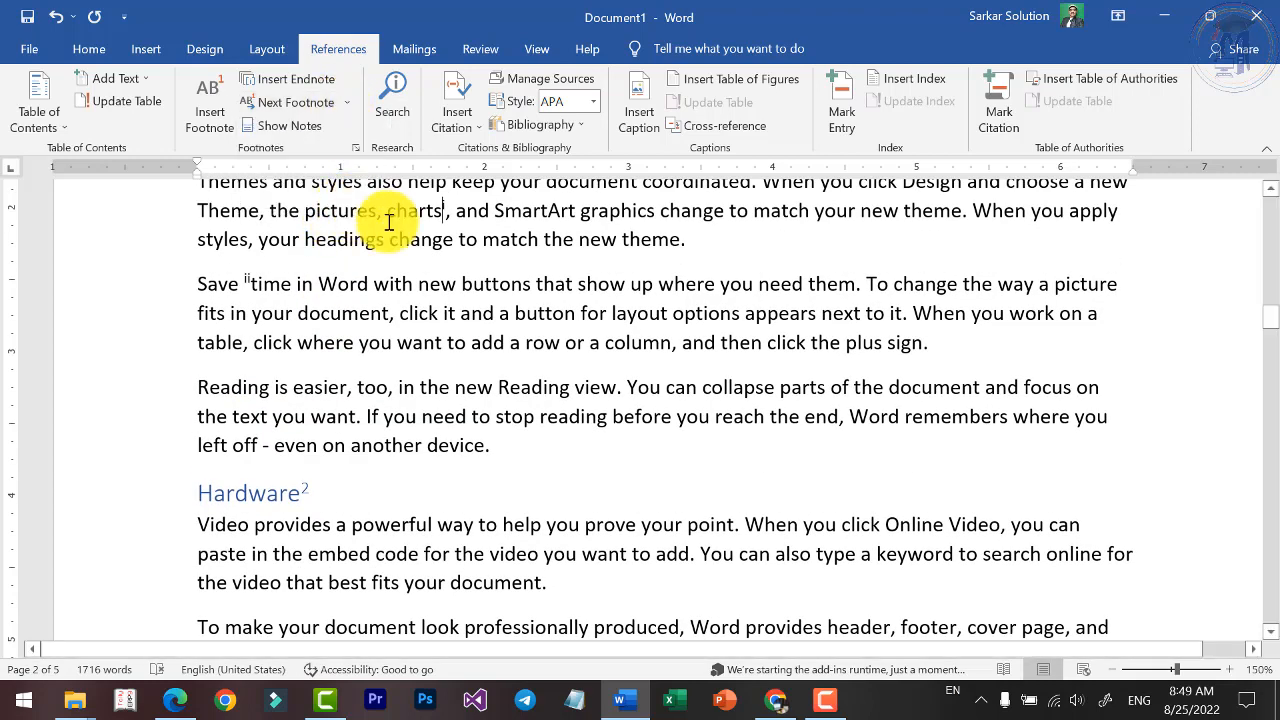
left_click(344, 103)
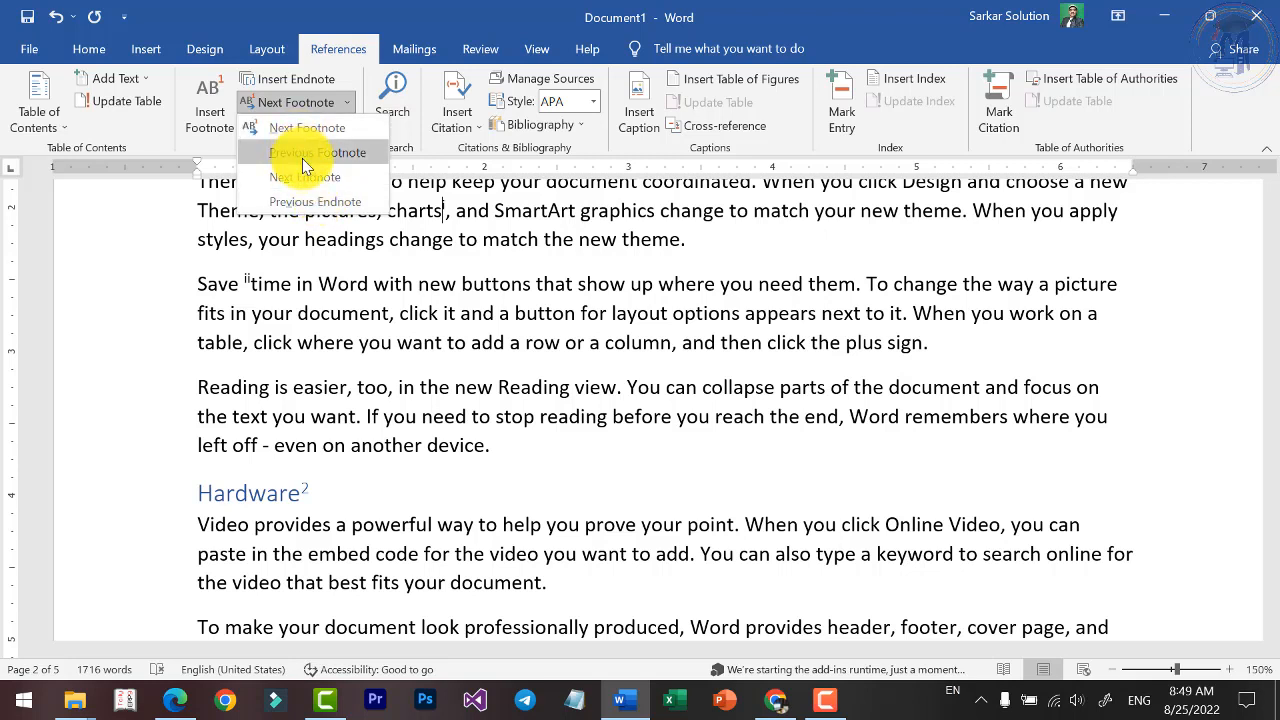
left_click(361, 252)
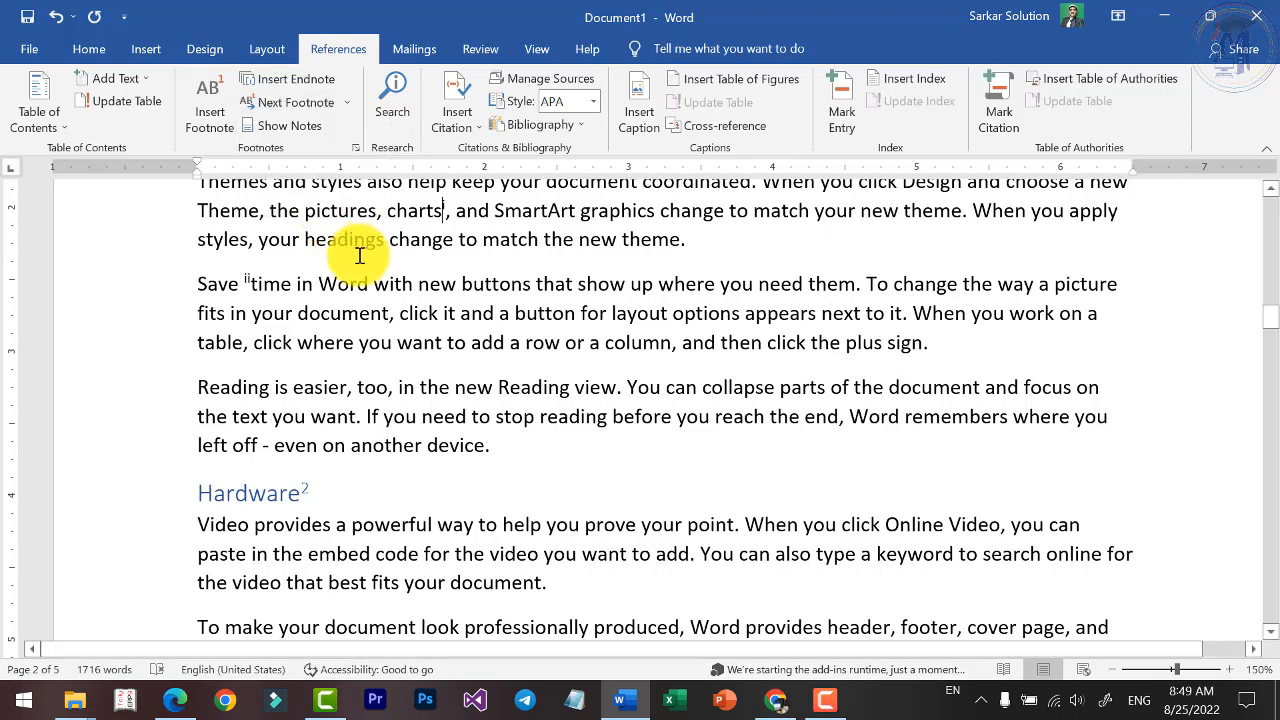
Place the cursor after "Save", show the document's endnote area, and return to the endnote mark in the text
left_click(238, 283)
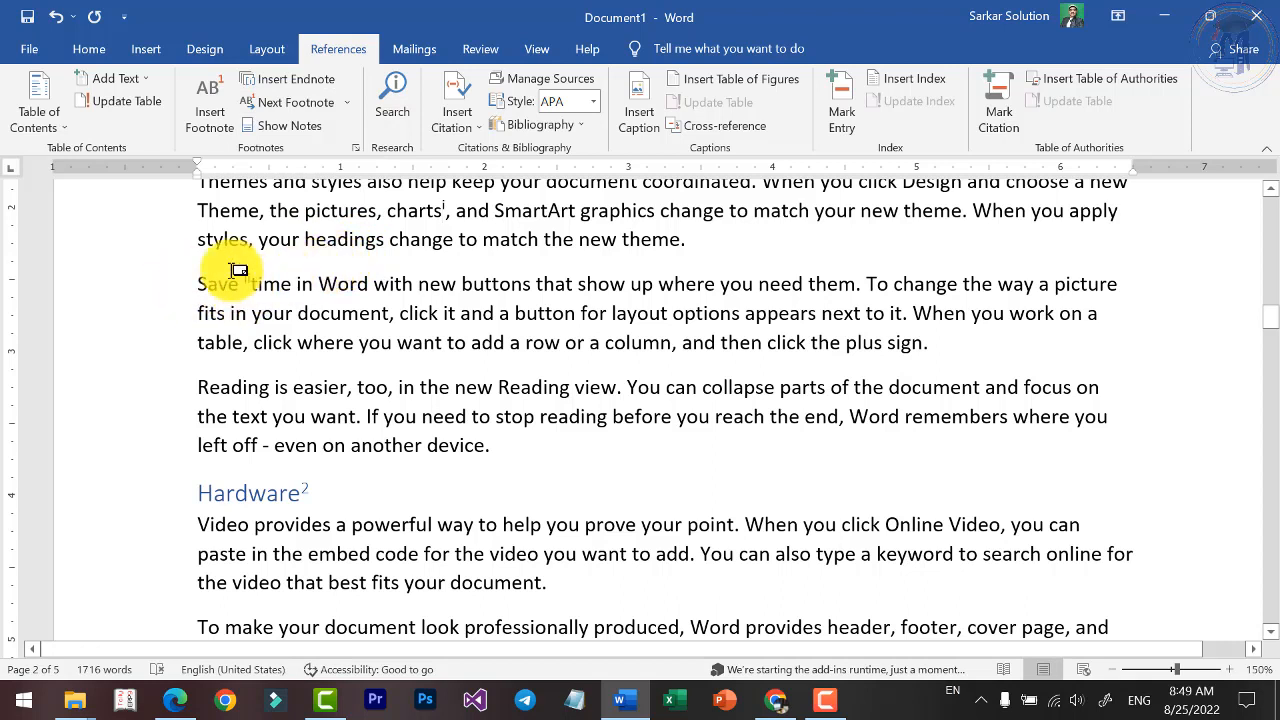
left_click(282, 129)
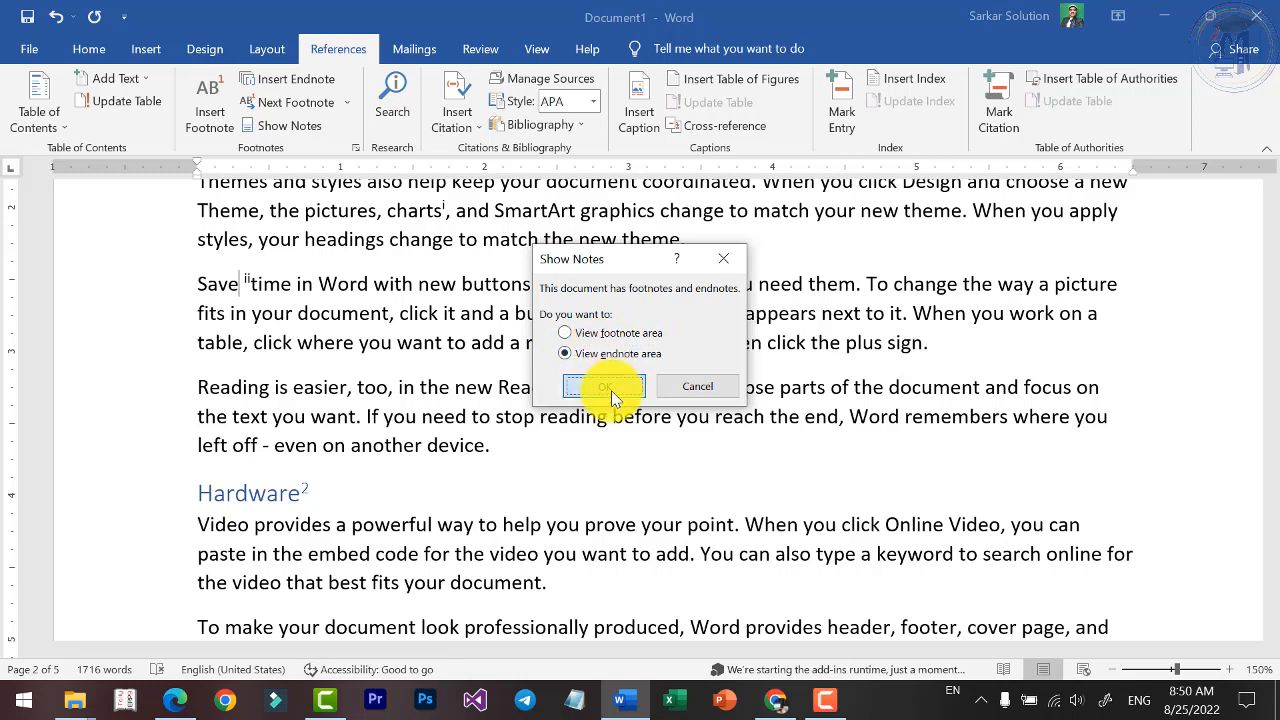
left_click(611, 390)
scroll(428, 434, "up", 3)
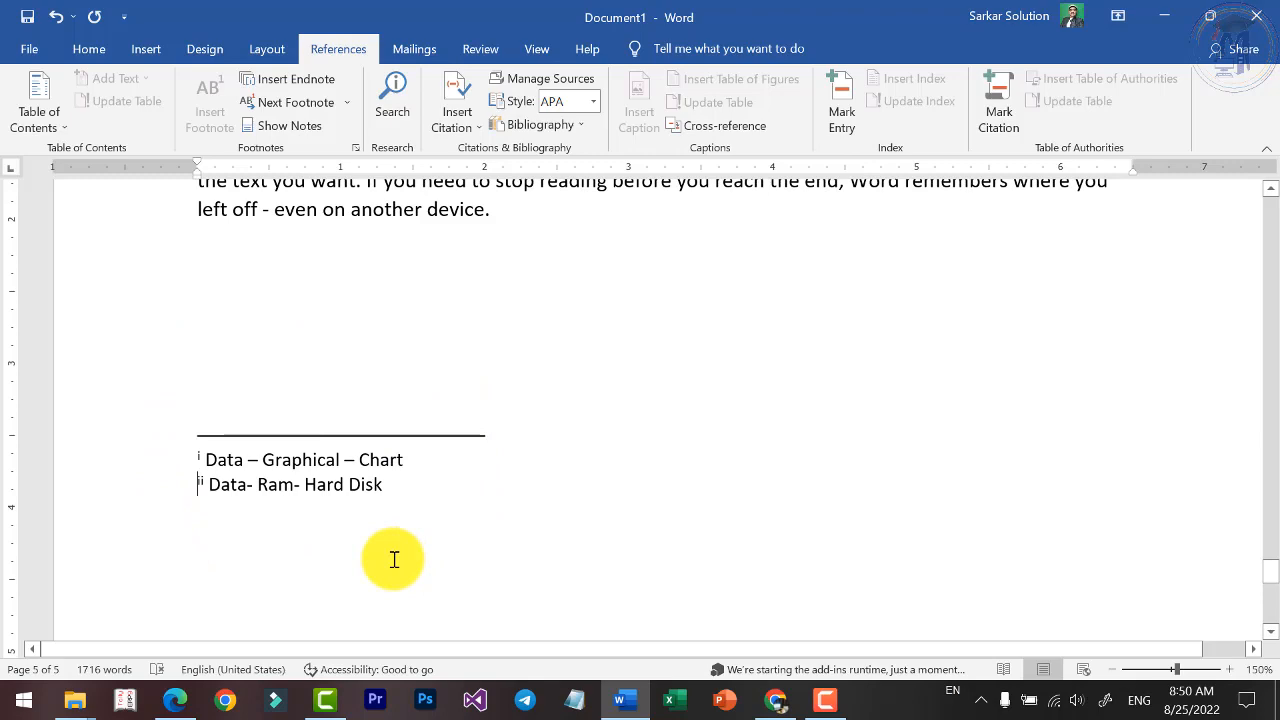
left_click(289, 128)
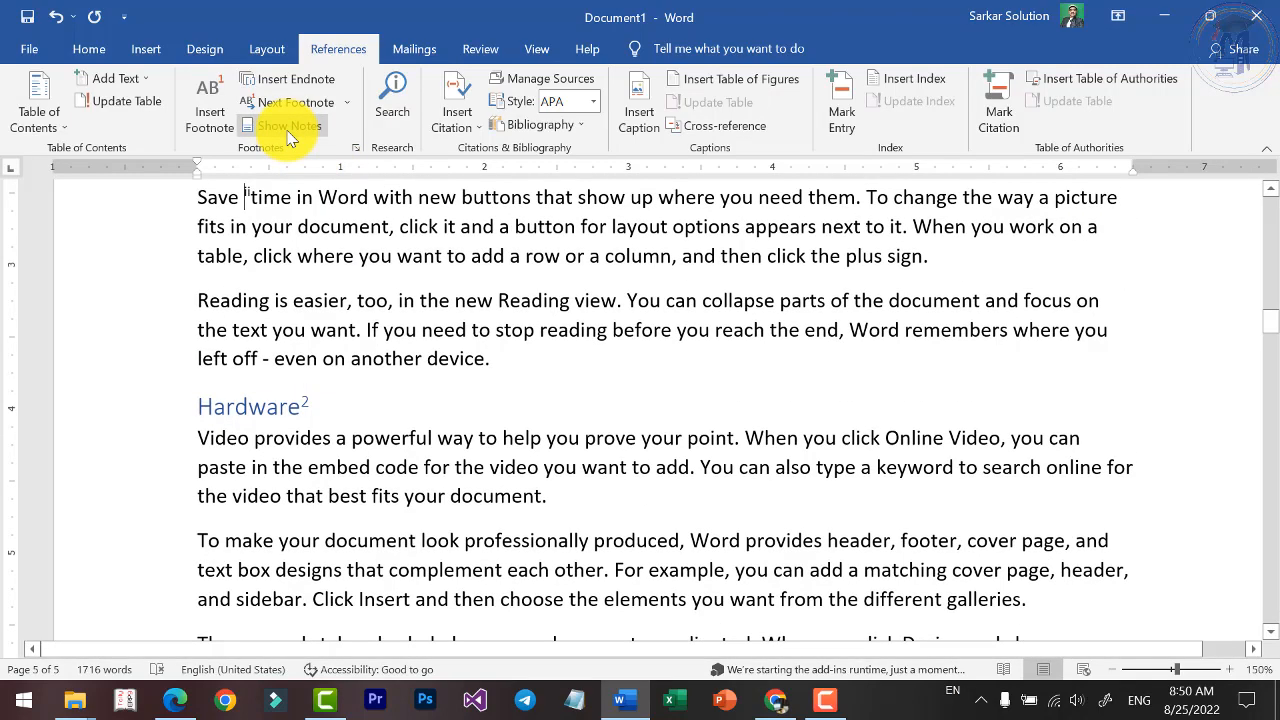
Show the document's footnote area using Show Notes
left_click(289, 133)
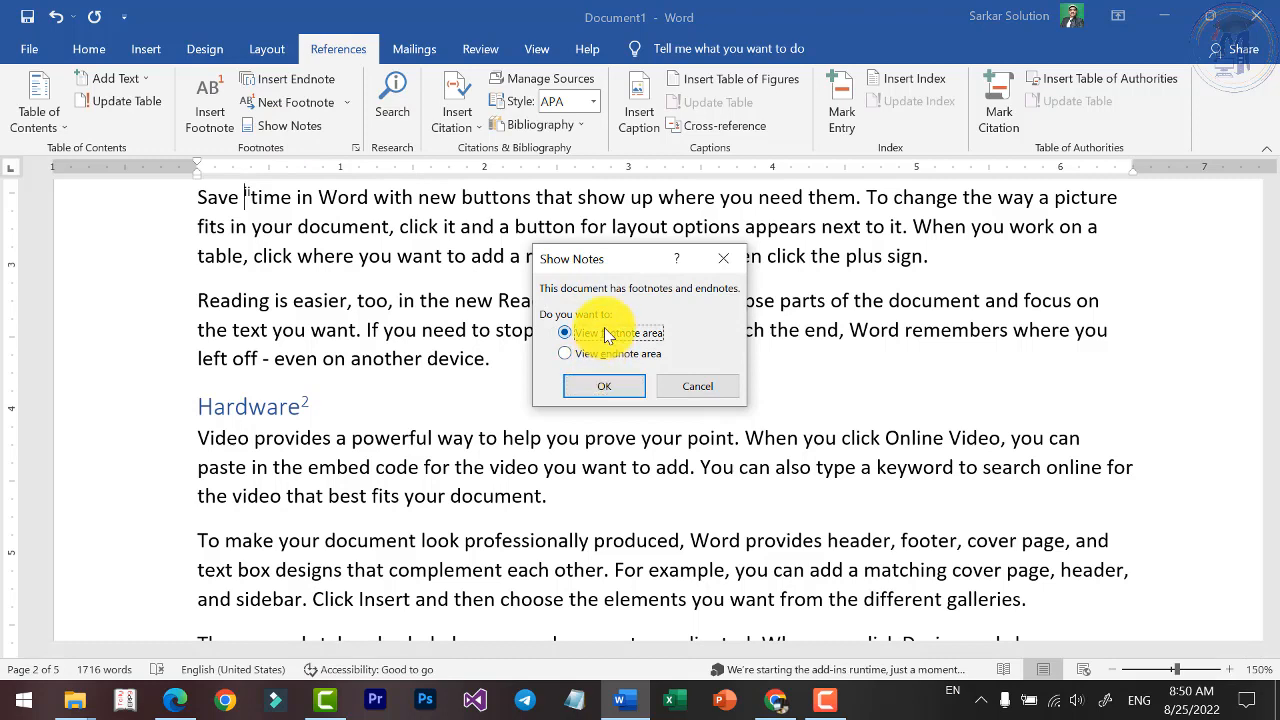
left_click(606, 385)
scroll(277, 283, "up", 2)
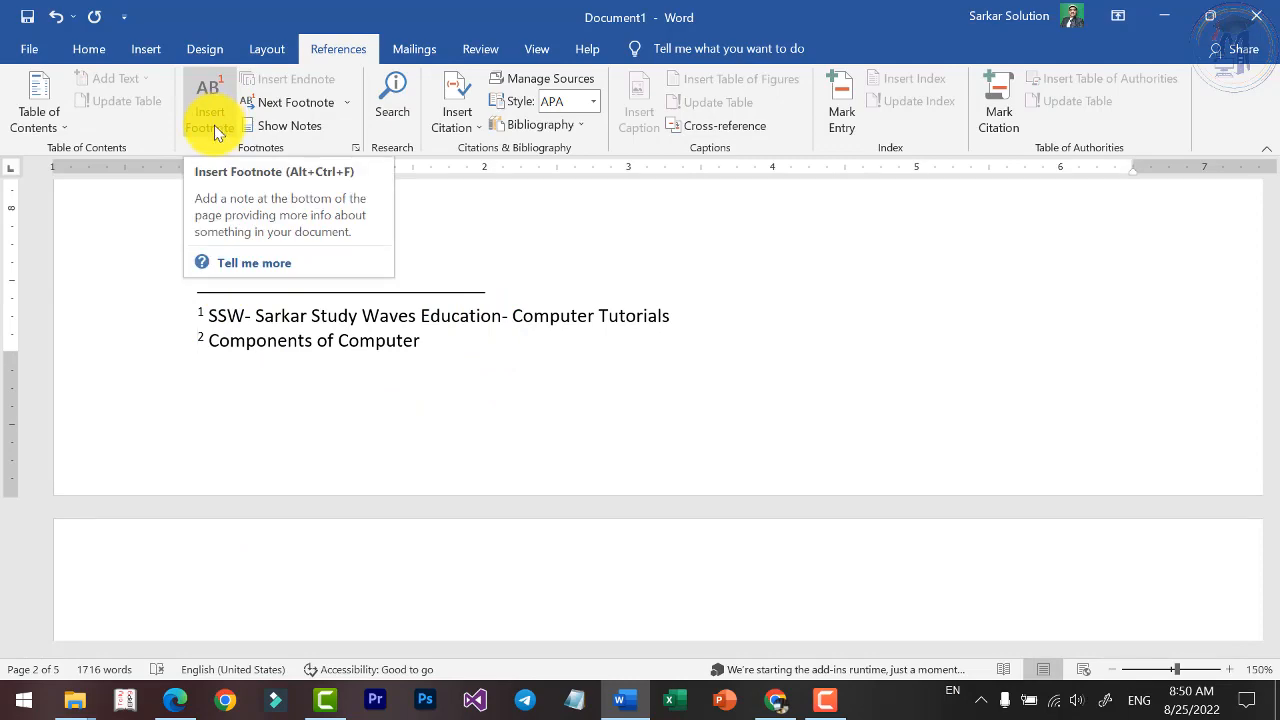
Select the word "document" in the third paragraph of the "Hardware" section
scroll(546, 443, "up", 6)
left_click(632, 454)
left_click(554, 407)
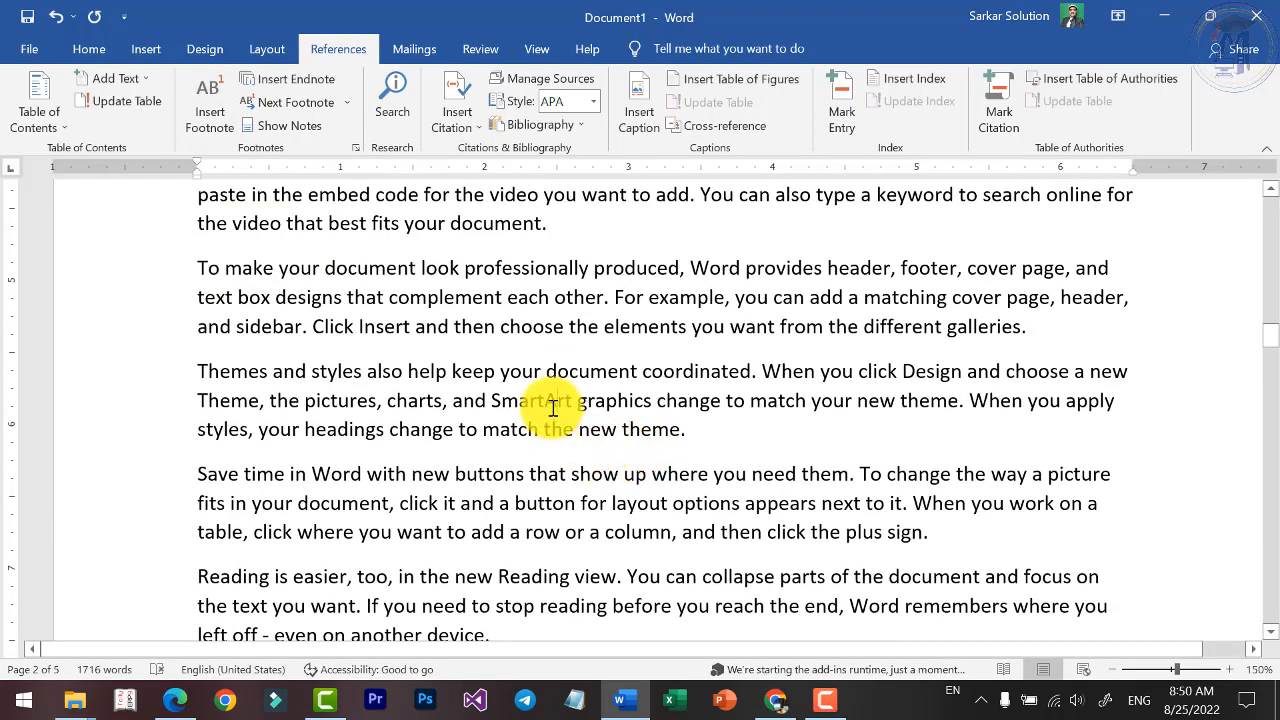
left_click_drag(552, 373, 638, 371)
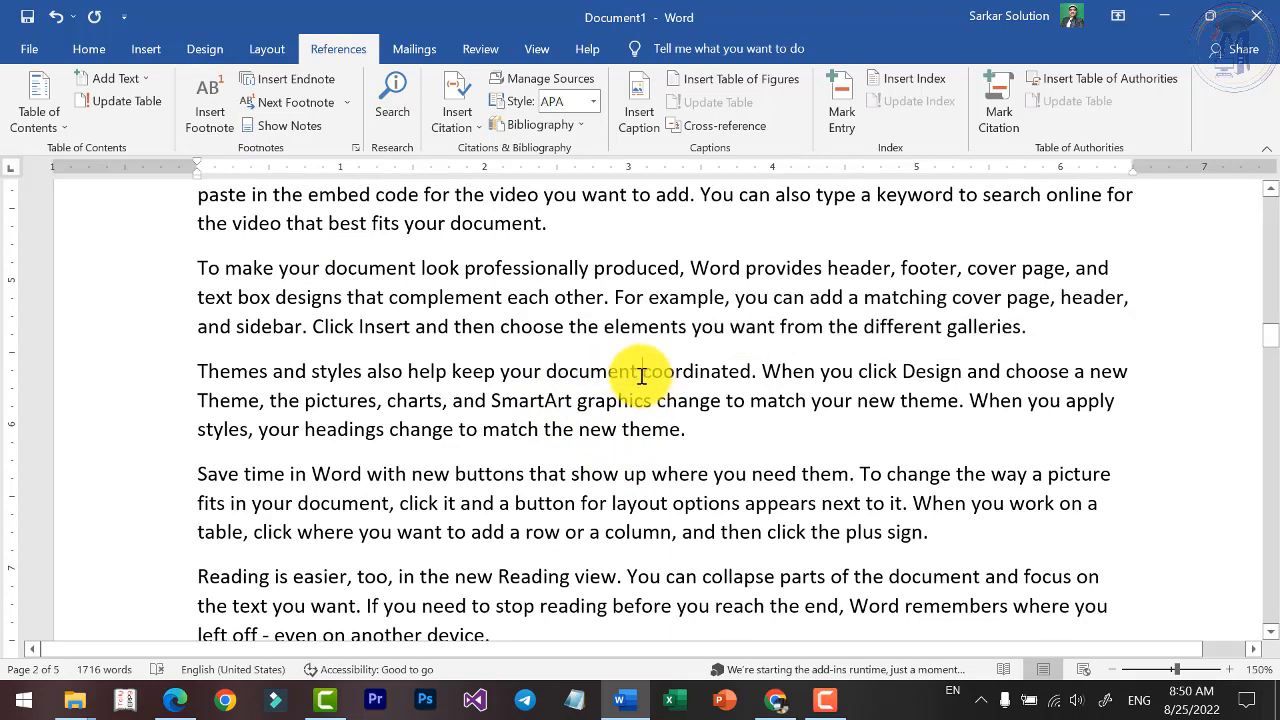
left_click(581, 379)
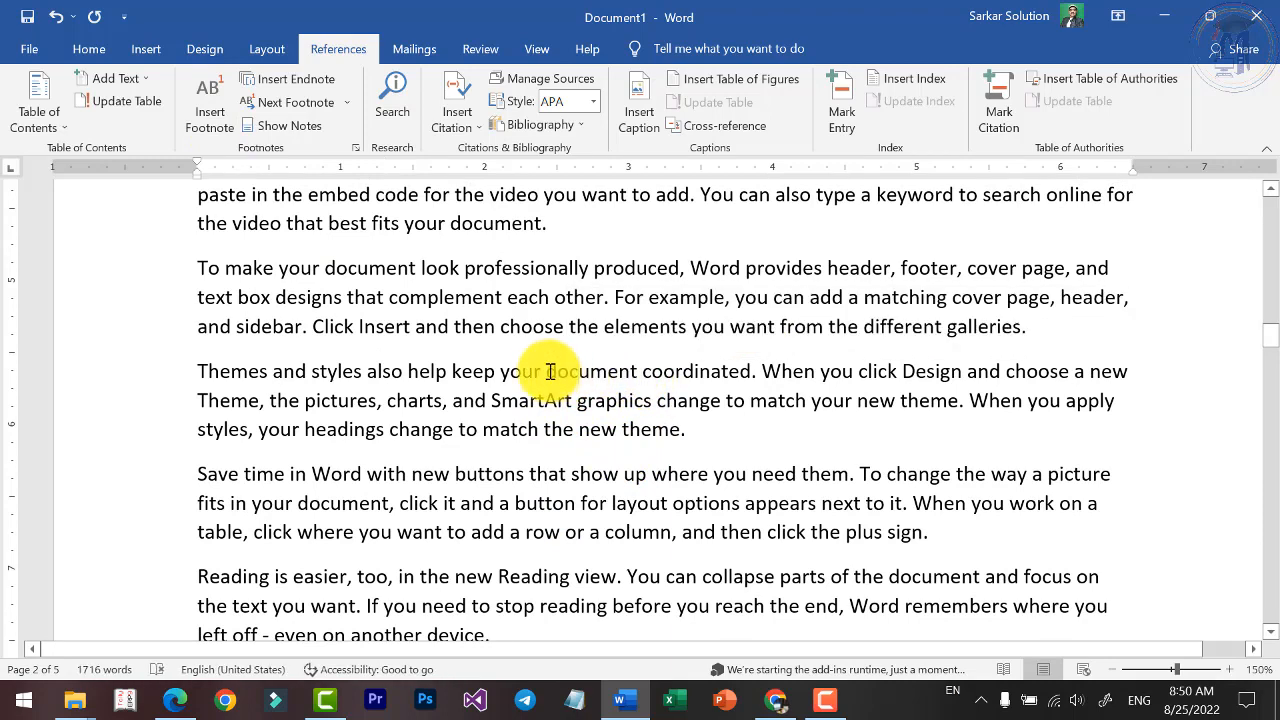
left_click_drag(539, 371, 642, 371)
left_click(555, 379)
left_click(611, 379)
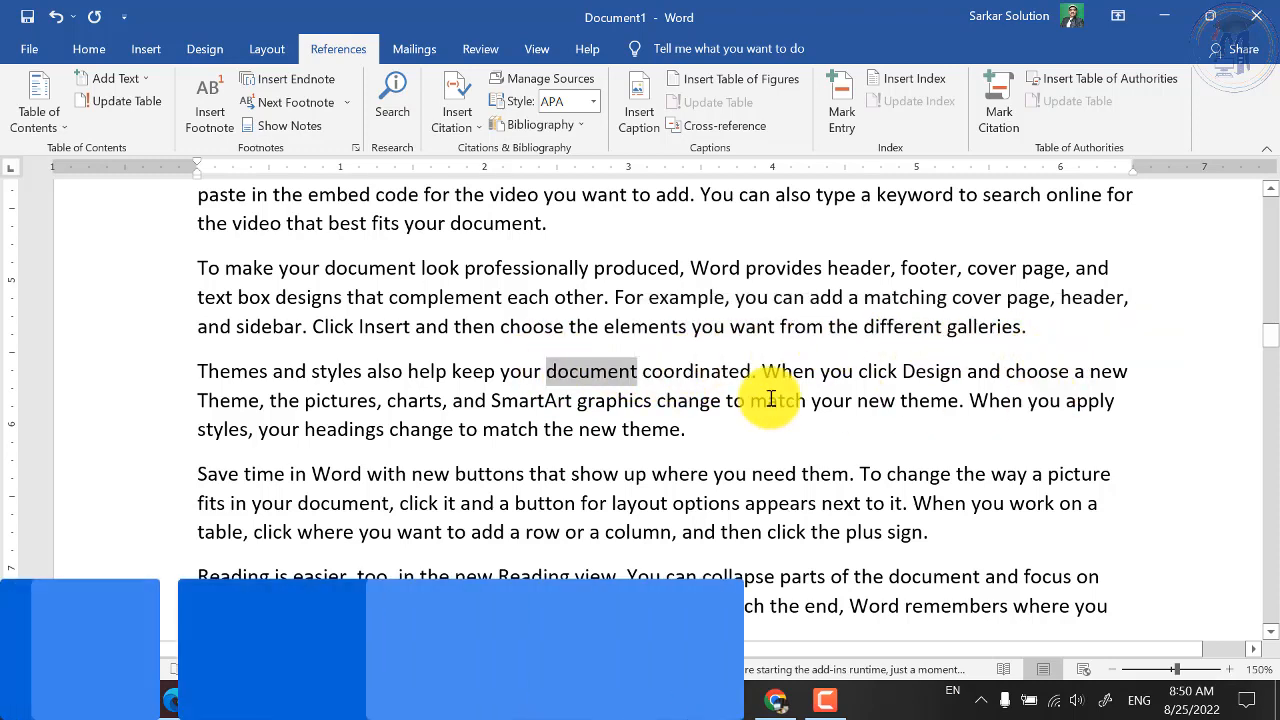
Return to the footnotes on page 2 and place the cursor in the first footnote's text
scroll(579, 376, "down", 1)
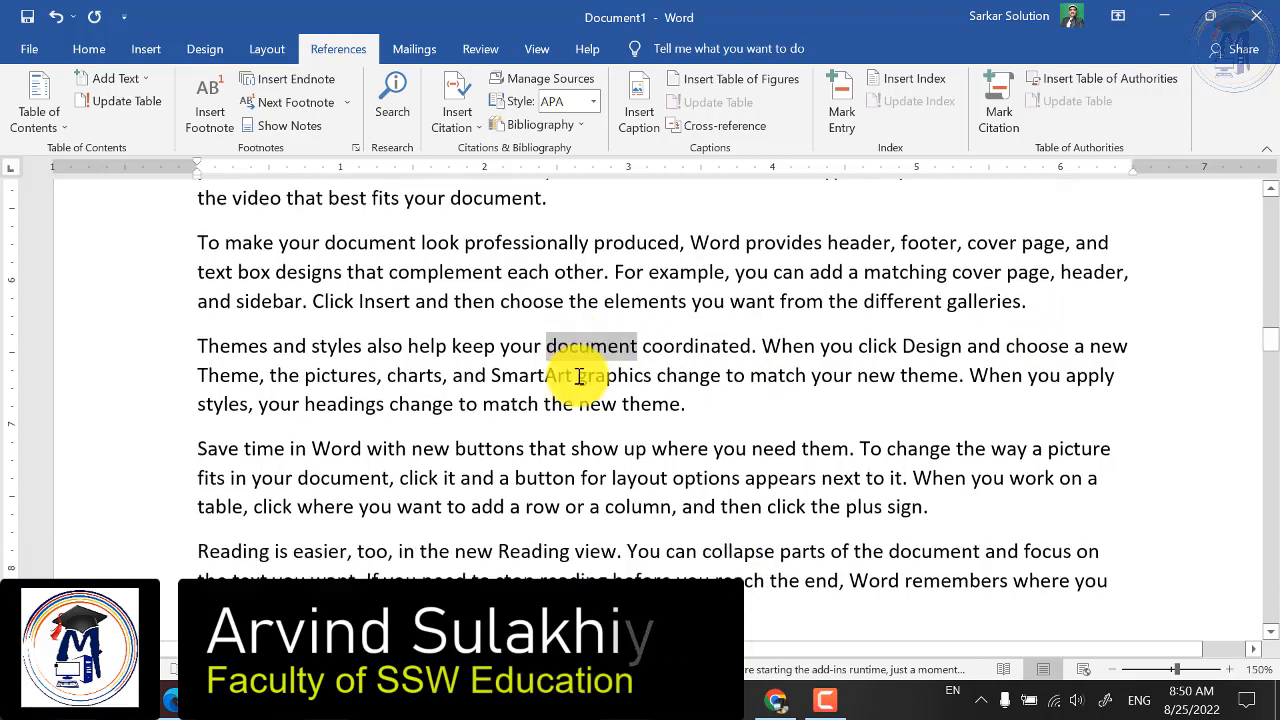
scroll(579, 376, "down", 5)
left_click(221, 250)
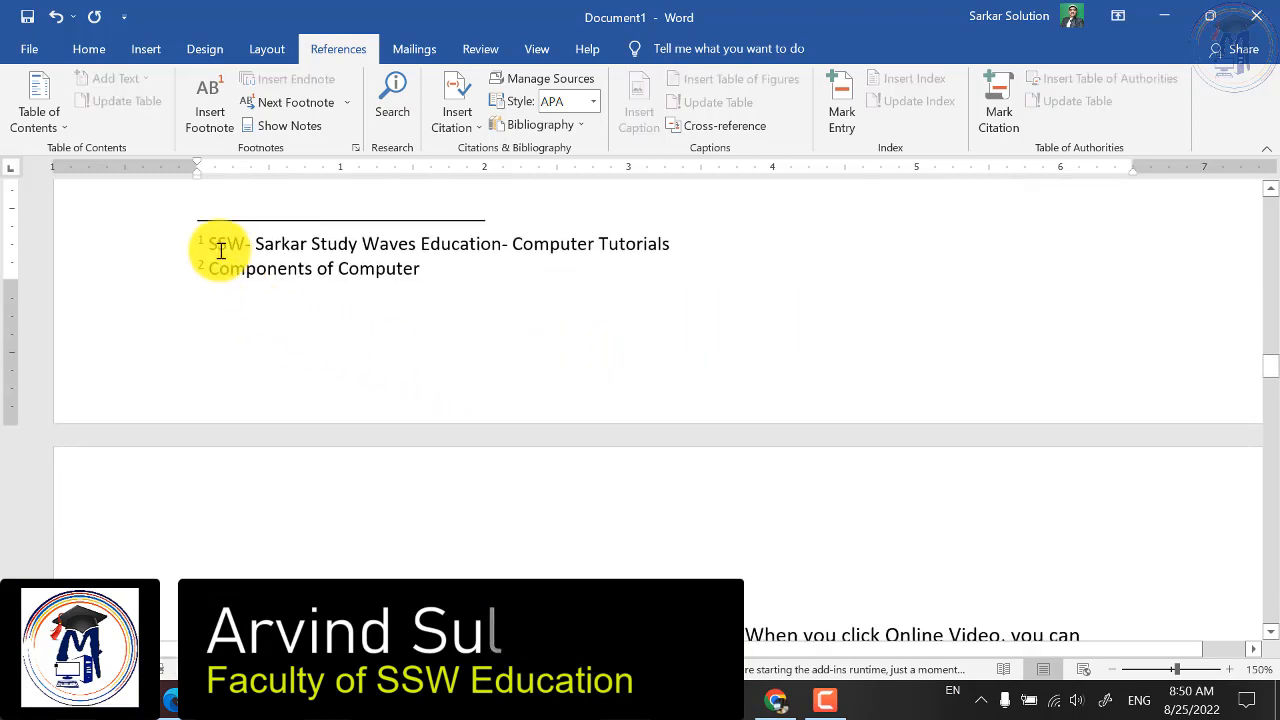